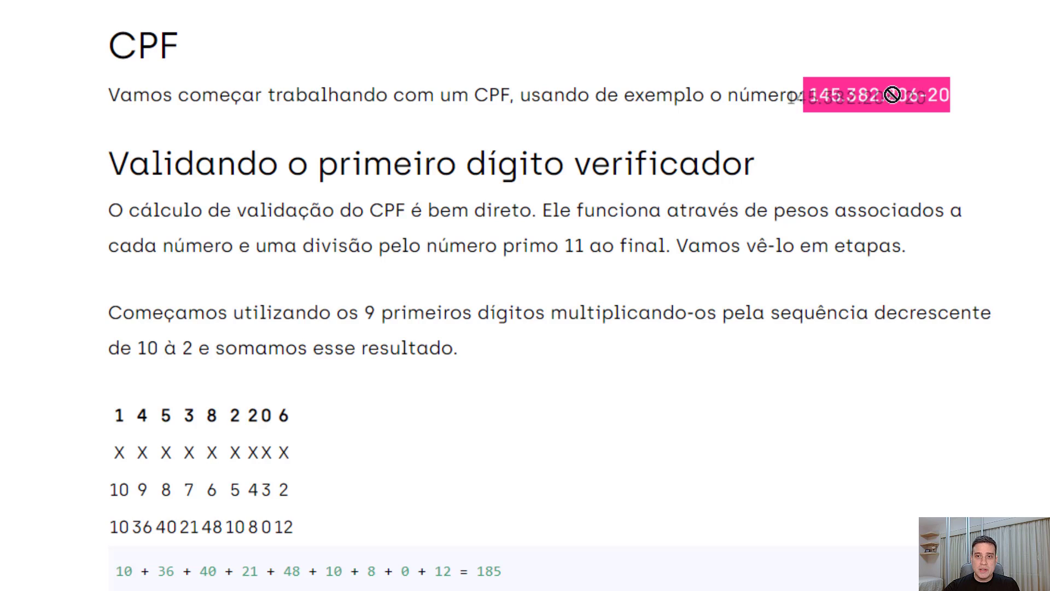
# Step: Review the article's worked calculation of the CPF's first check digit, from the weighted sum to the subtraction from 11
pyautogui.click(927, 138)
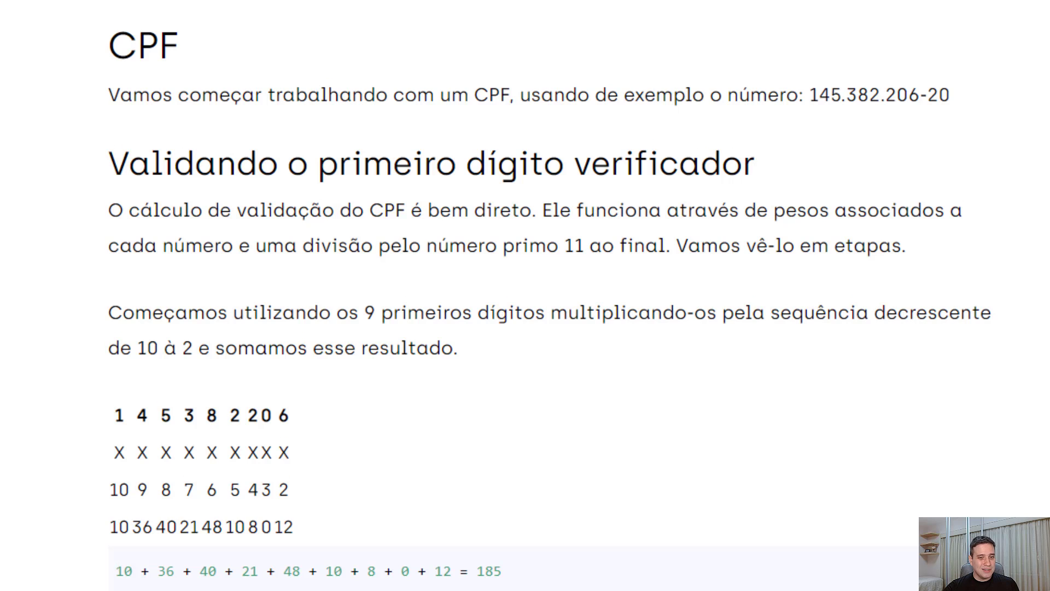
pyautogui.scroll(-5, 240, 517)
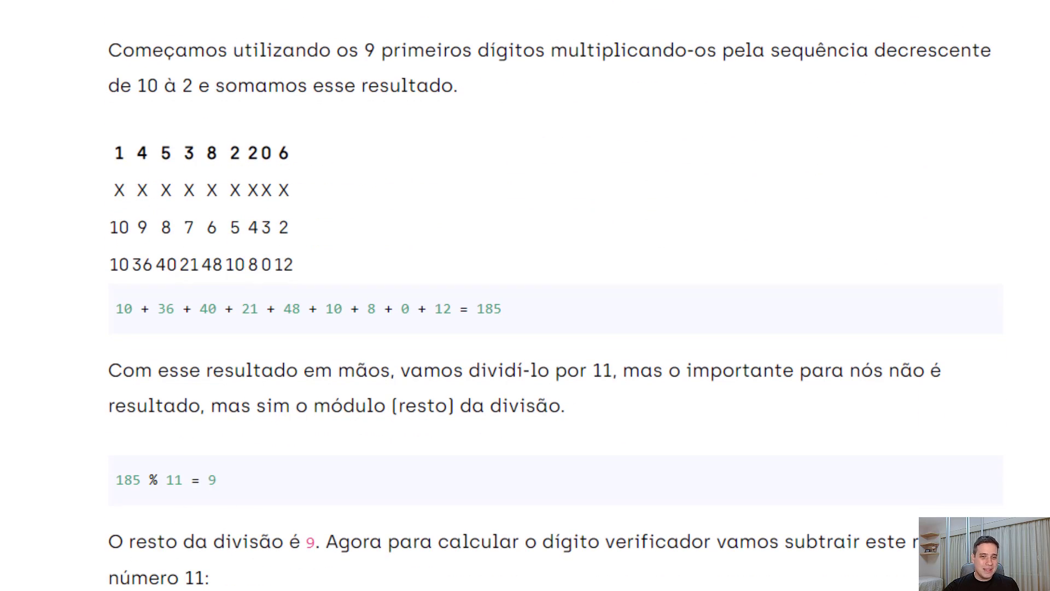
pyautogui.scroll(-3, 134, 478)
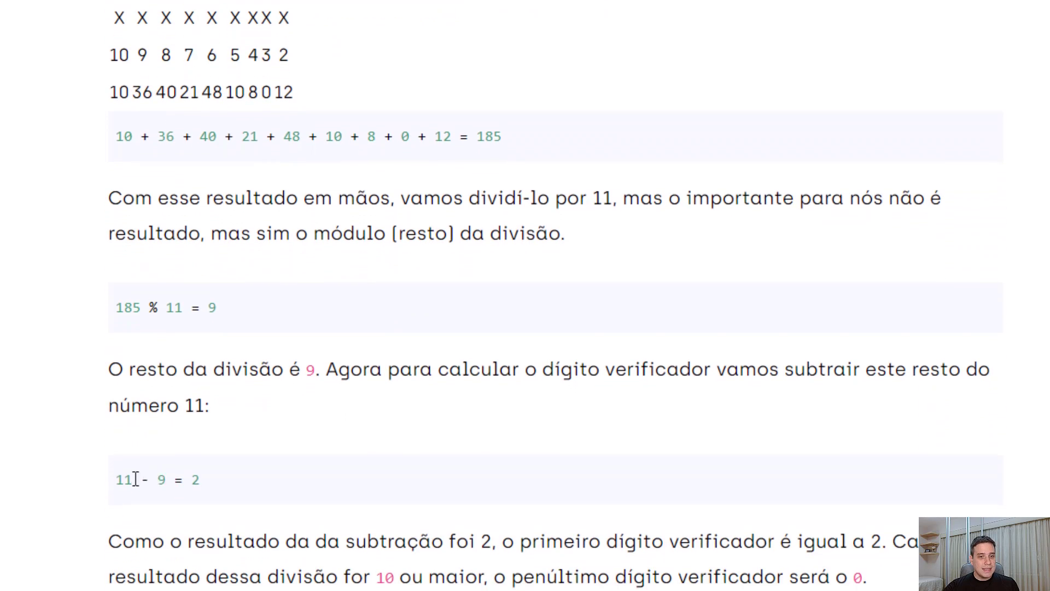
pyautogui.doubleClick(196, 475)
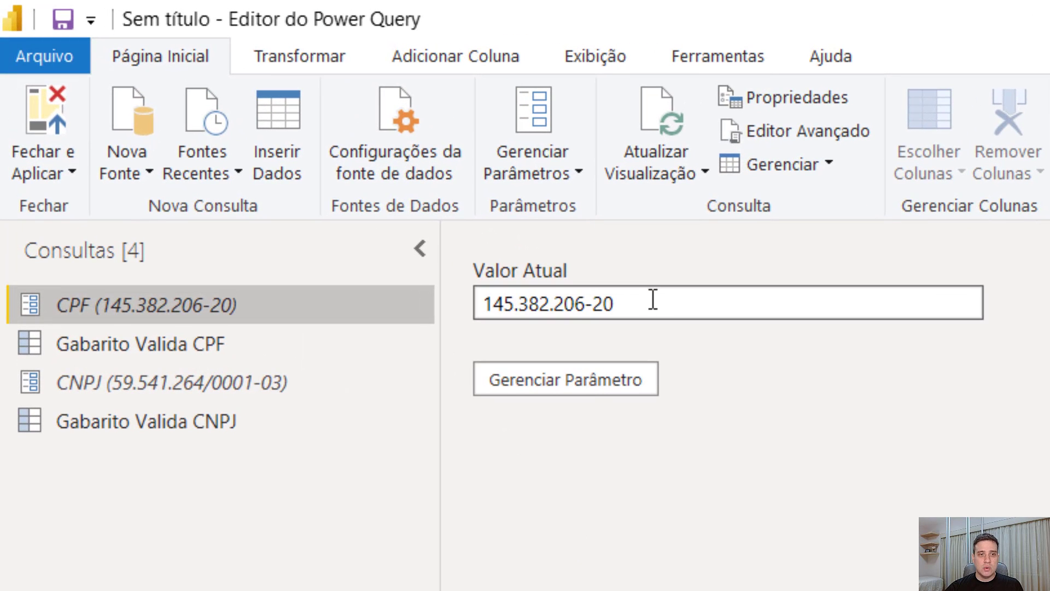
# Step: In the Power Query Editor, create a new query referencing the CPF parameter and name it FnValidaCPF
pyautogui.moveTo(653, 299); pyautogui.dragTo(483, 302)
pyautogui.click(875, 482)
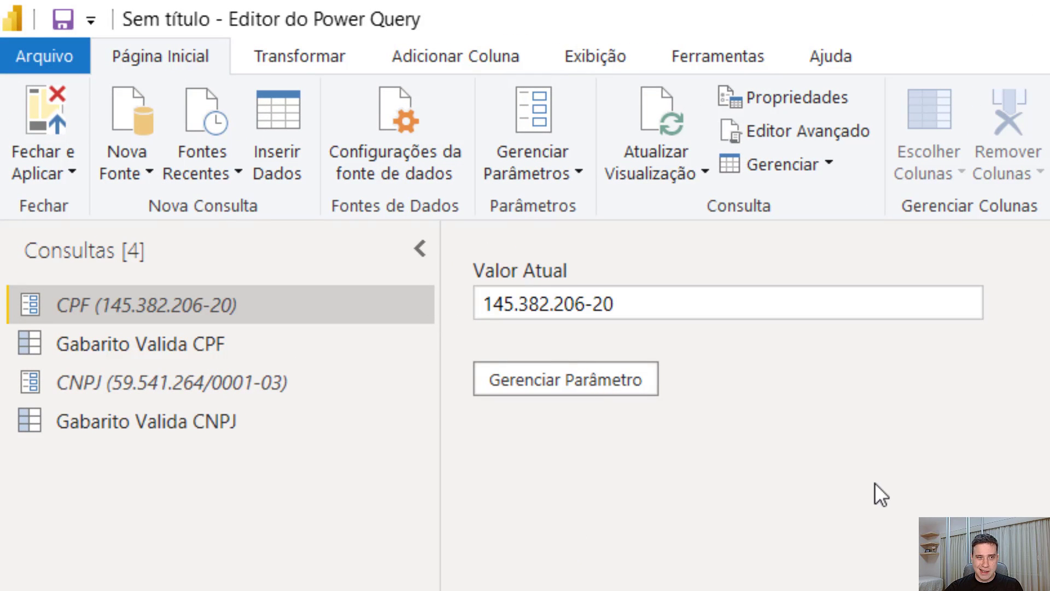
pyautogui.rightClick(211, 307)
pyautogui.click(394, 568)
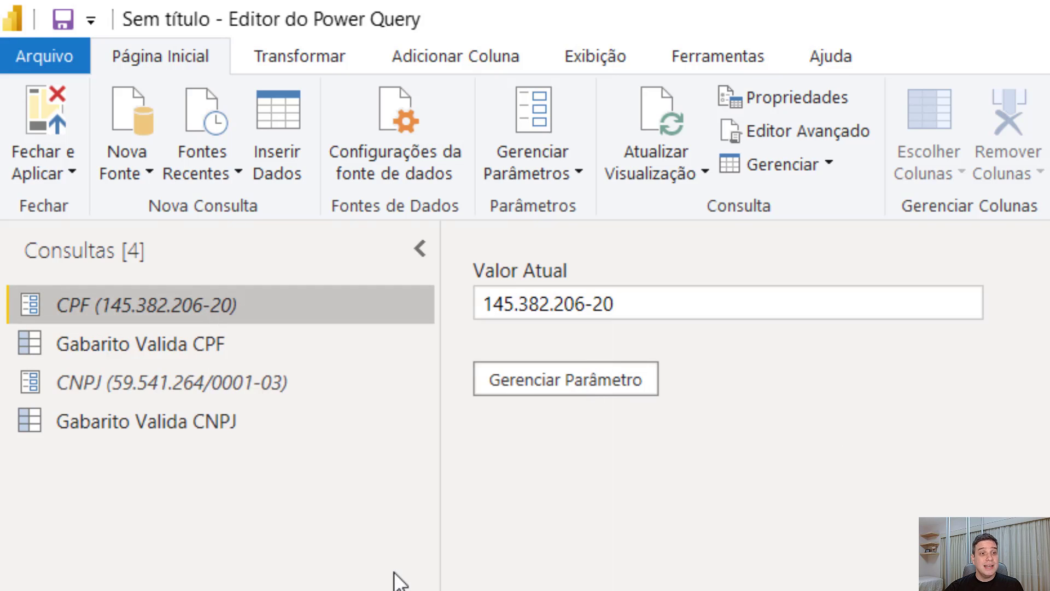
pyautogui.click(939, 159)
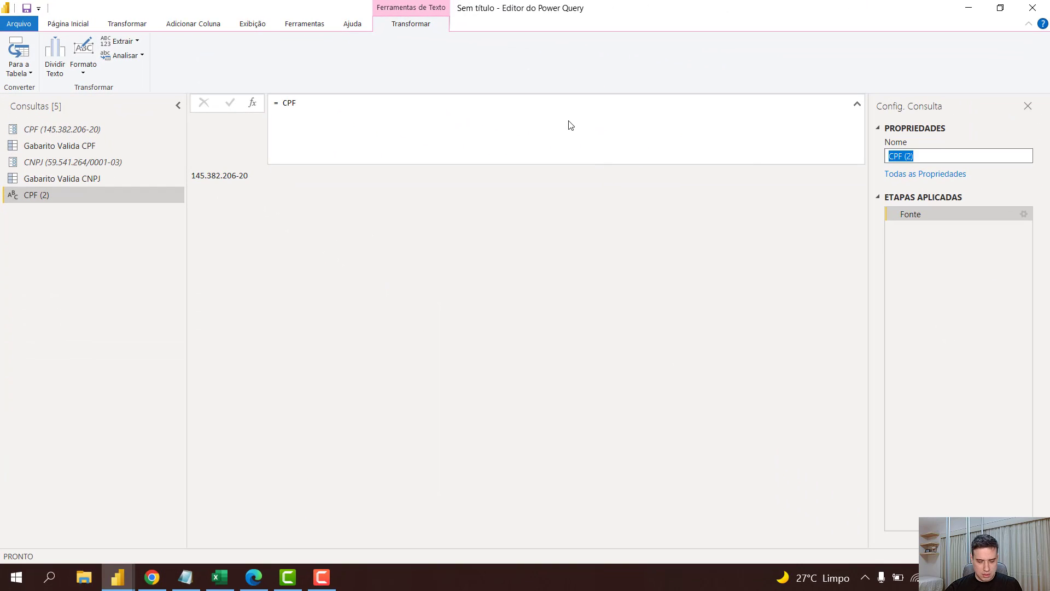
pyautogui.write('F')
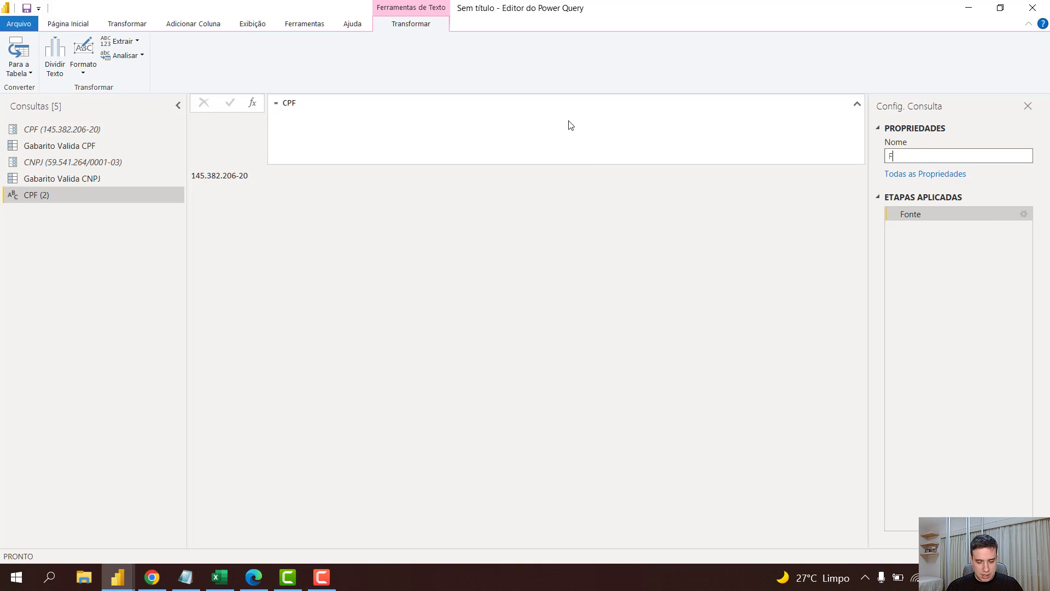
pyautogui.write('nValidaC')
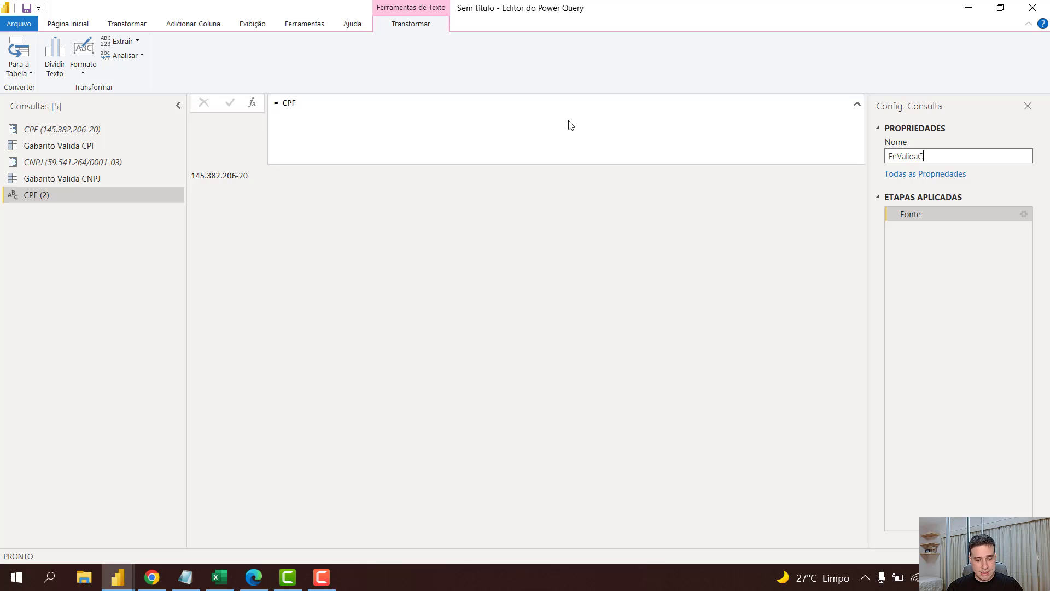
pyautogui.write('PF')
pyautogui.press('Return')
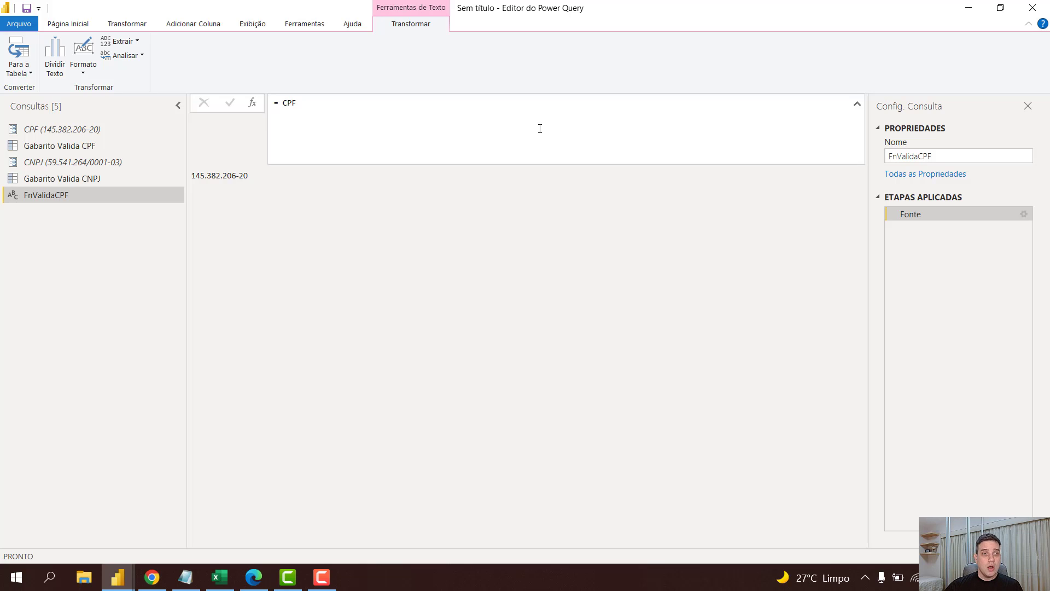
# Step: Add a custom step to FnValidaCPF that keeps only the digits: = Text.Select(Fonte, {"0" .. "9"})
pyautogui.moveTo(251, 177); pyautogui.dragTo(188, 175)
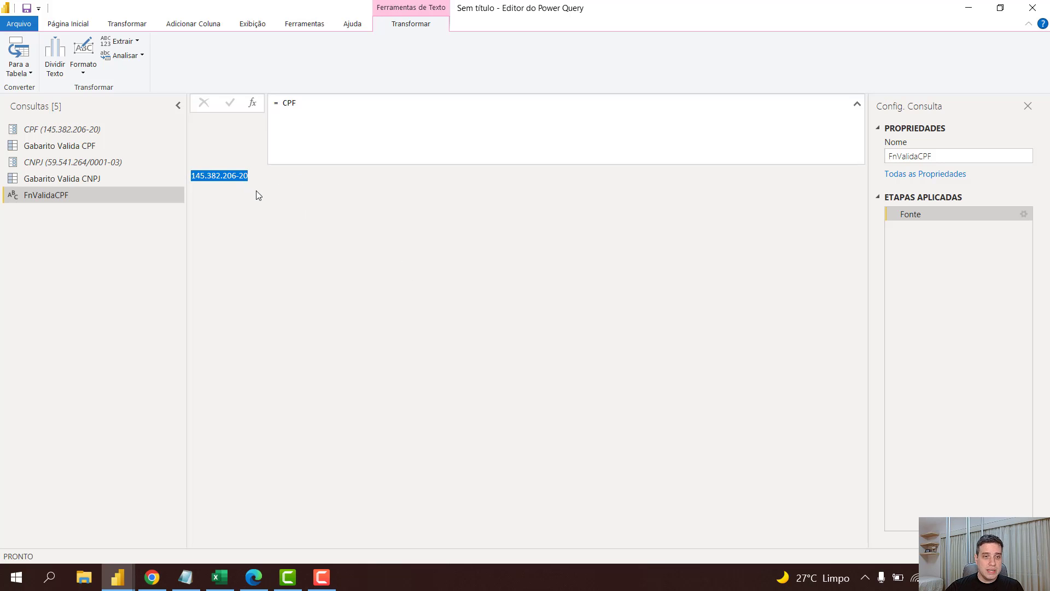
pyautogui.click(231, 191)
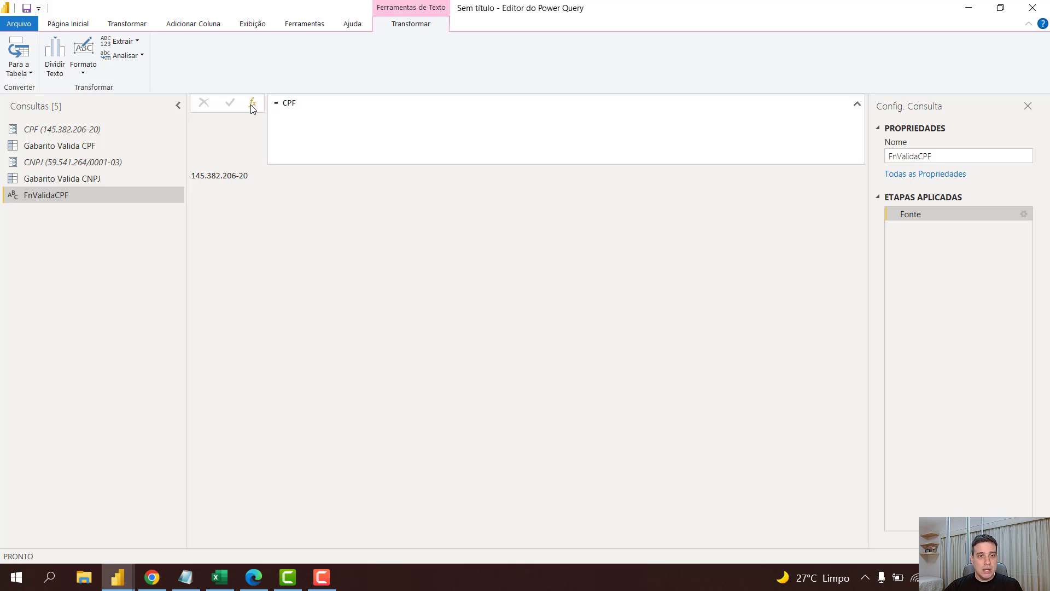
pyautogui.click(253, 106)
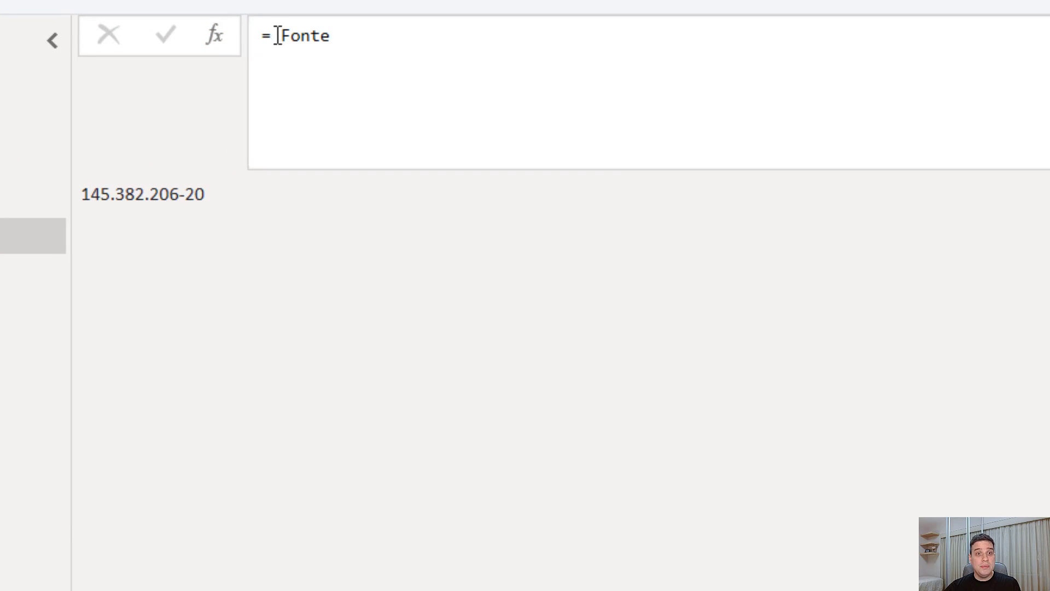
pyautogui.click(282, 48)
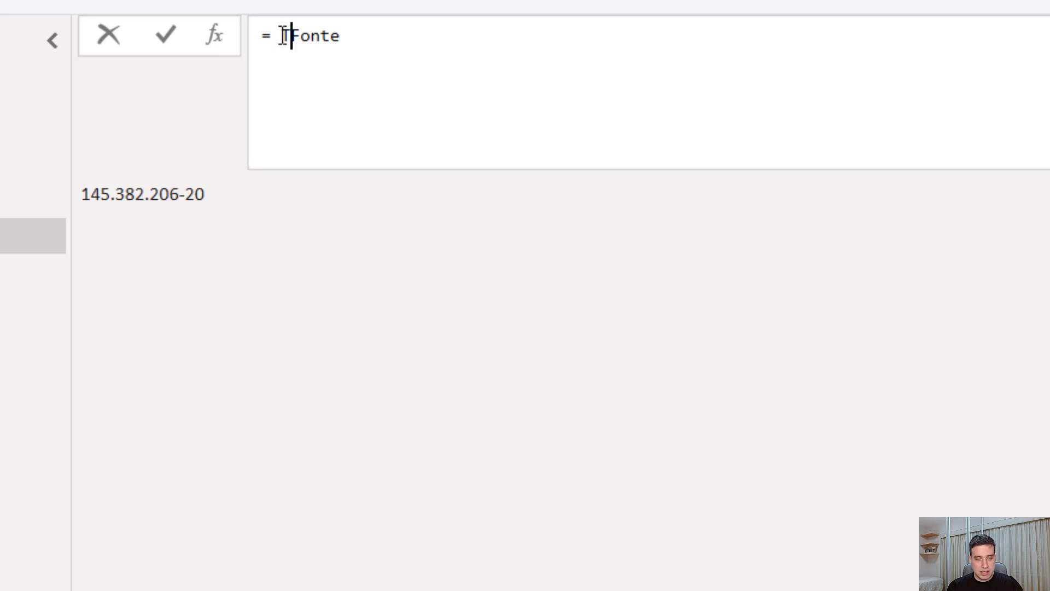
pyautogui.write('Text.Select(Fonte')
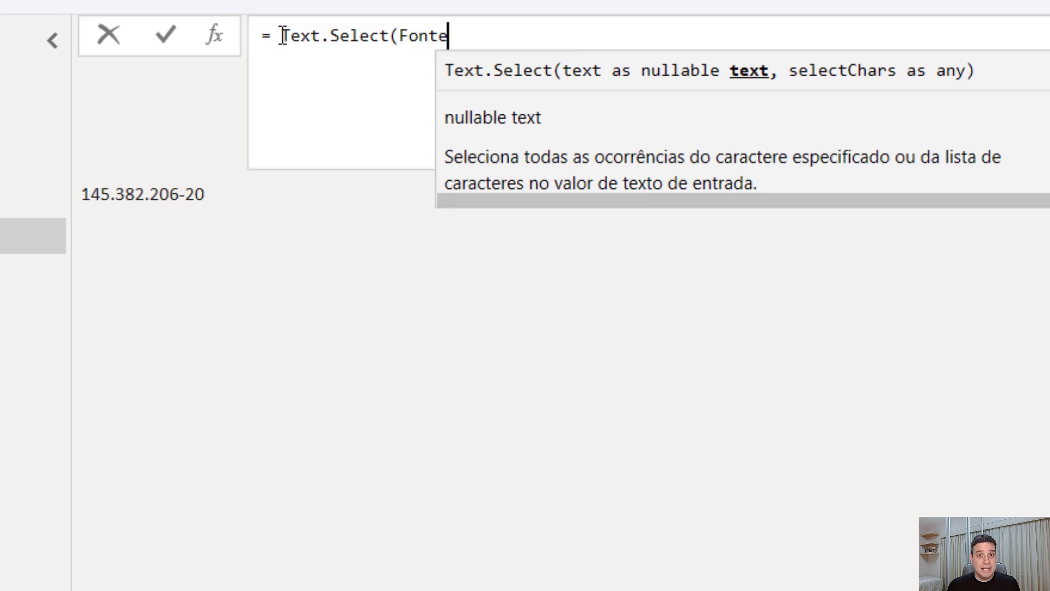
pyautogui.write(', {')
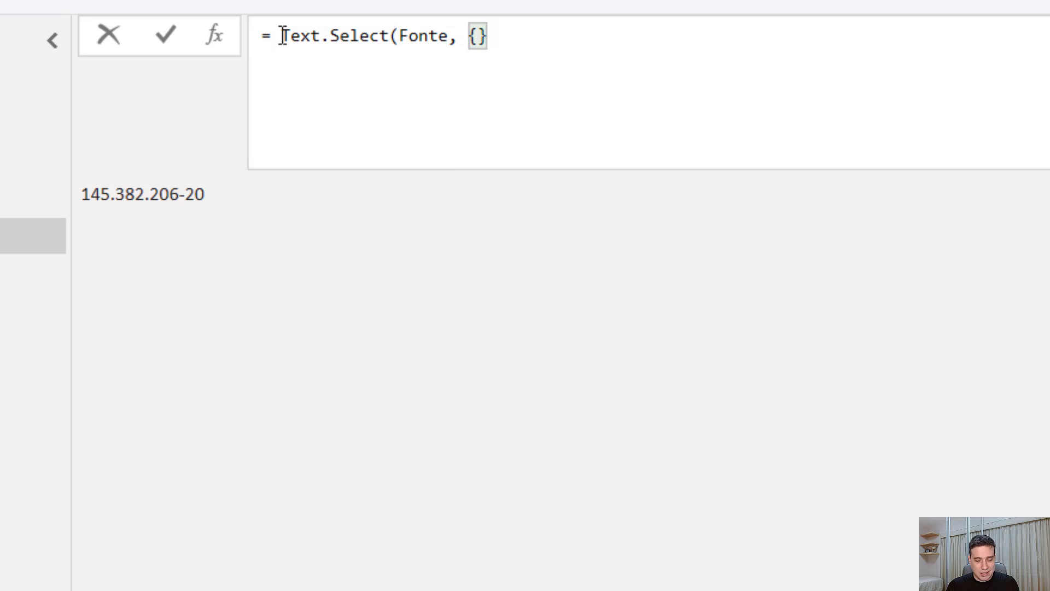
pyautogui.write('"0"')
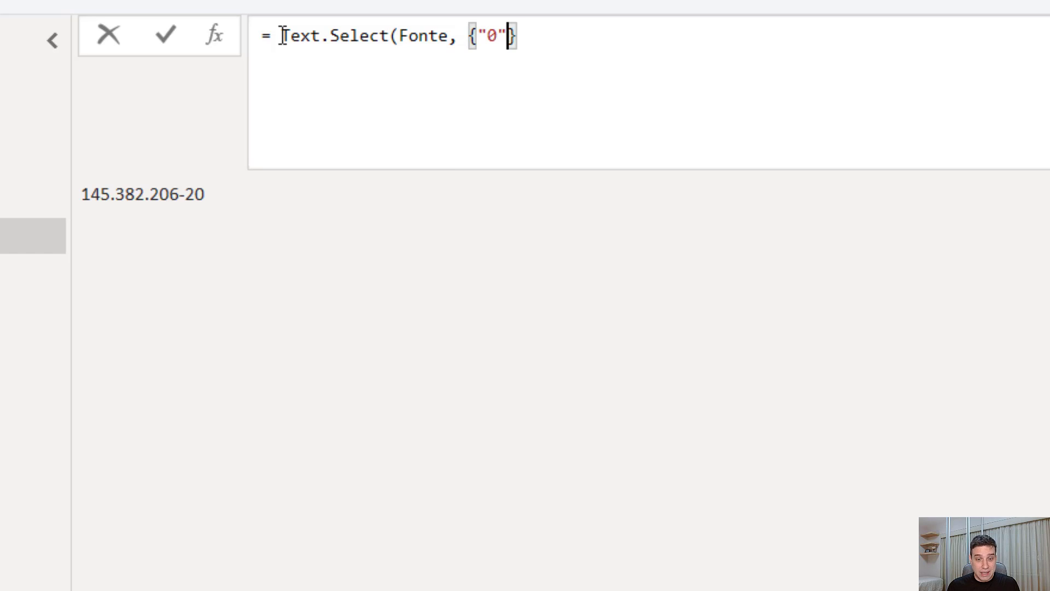
pyautogui.write(' .. ')
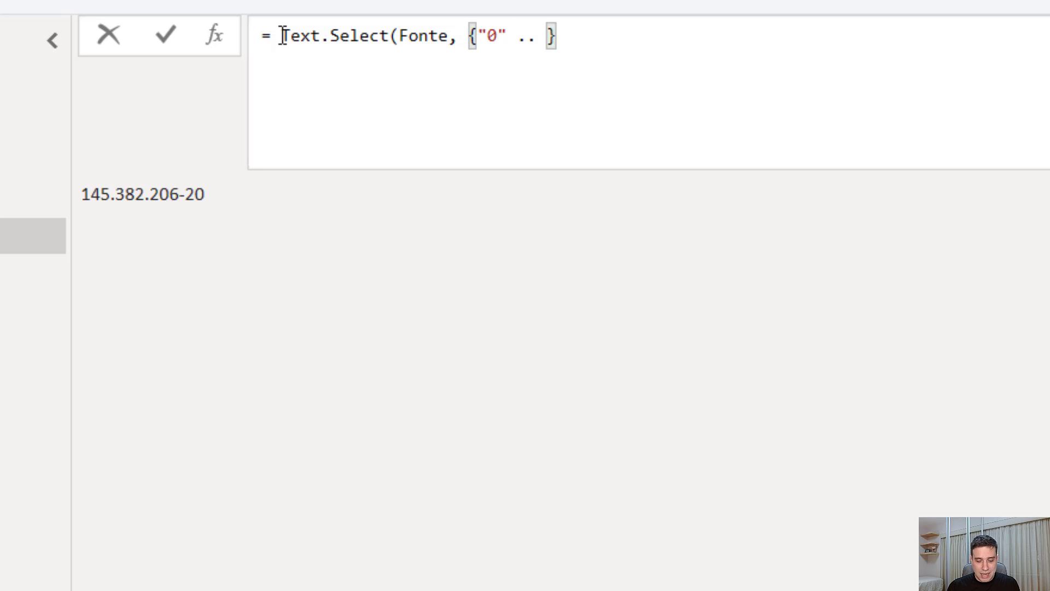
pyautogui.write('"9"})')
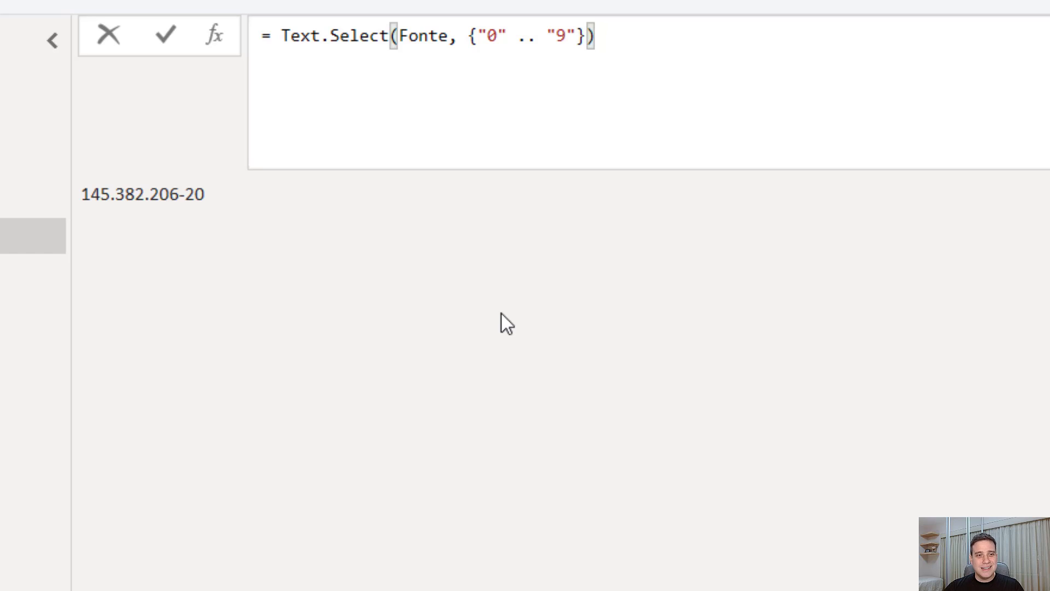
pyautogui.press('Return')
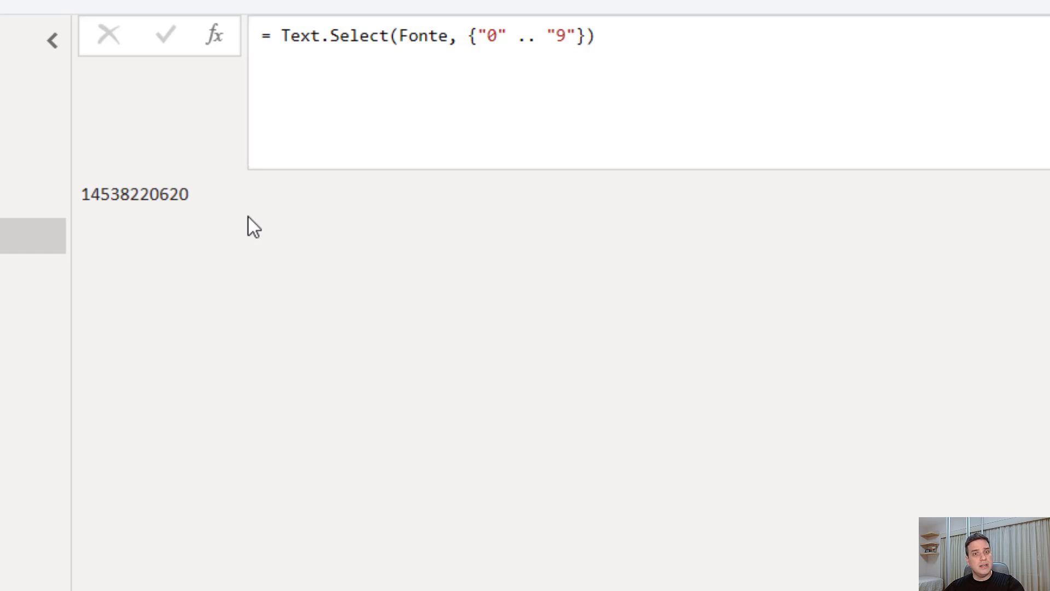
# Step: Add a step that splits the digit string into a list of characters: = Text.ToList(Personalizar1)
pyautogui.click(223, 37)
pyautogui.click(282, 36)
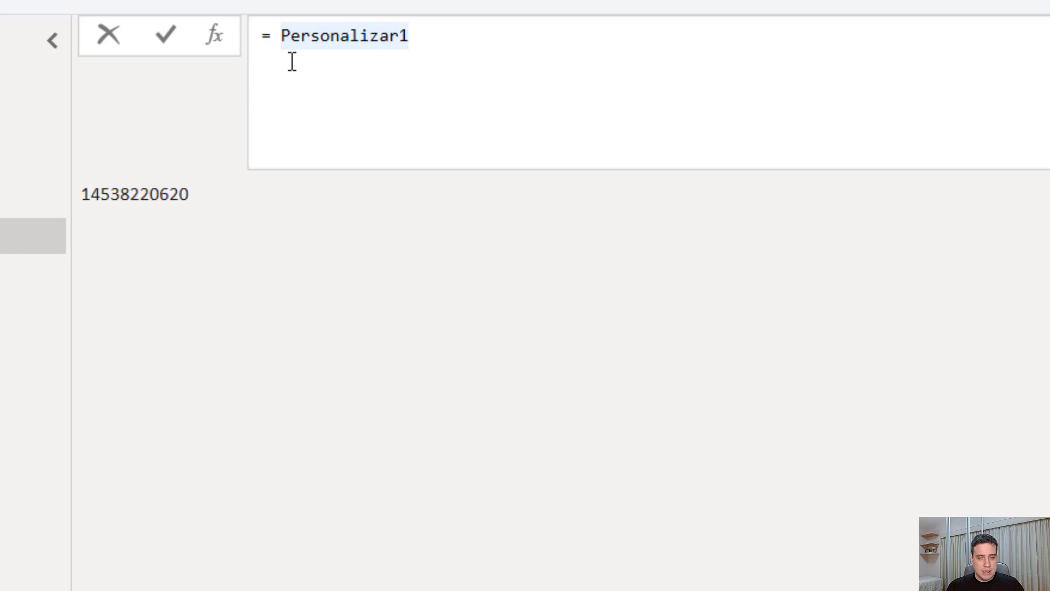
pyautogui.write('Text.T')
pyautogui.write('oList(')
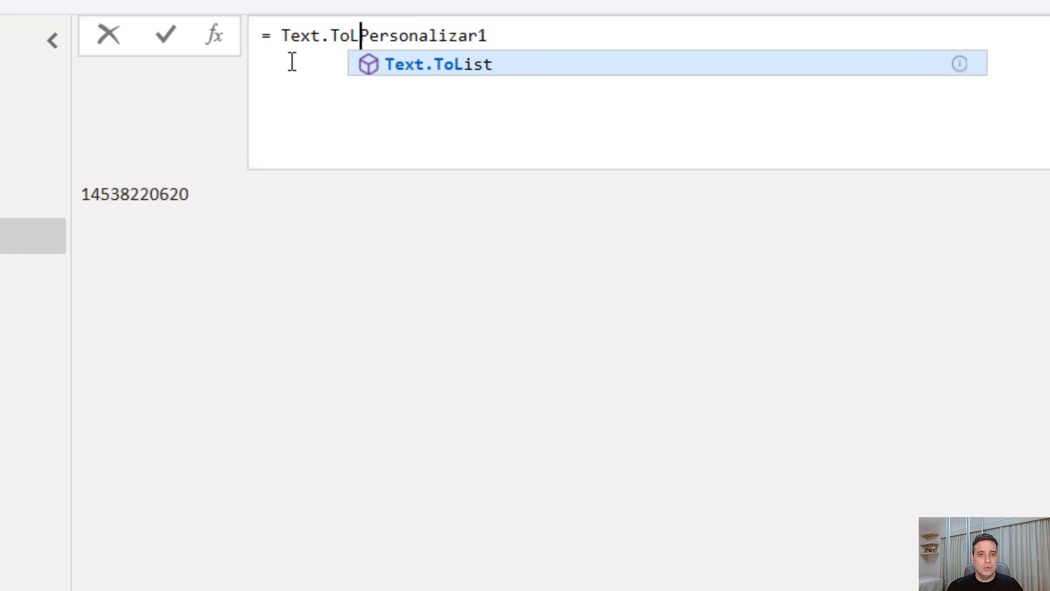
pyautogui.press('End')
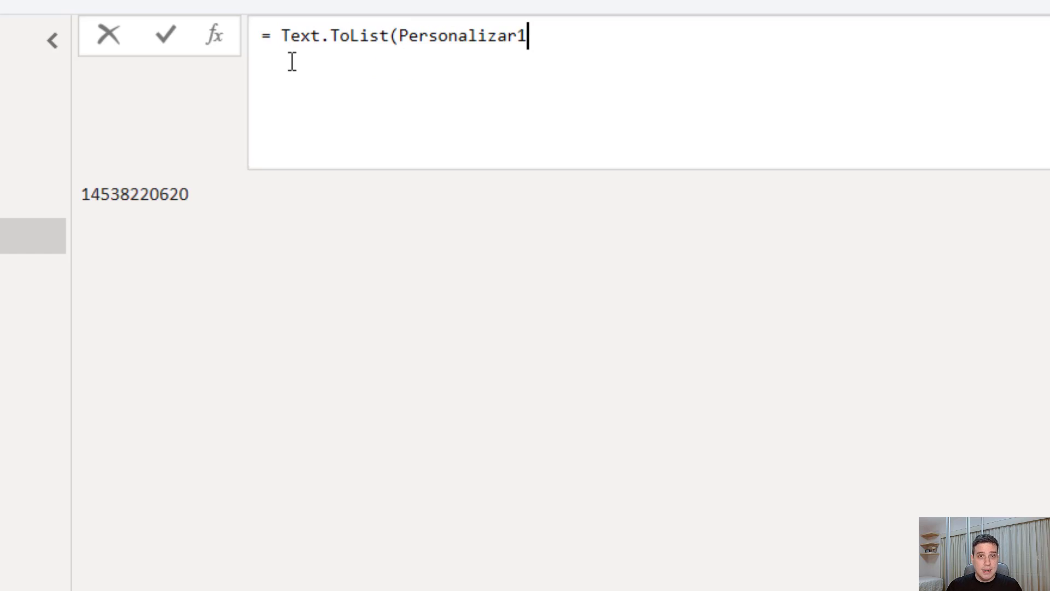
pyautogui.write(')')
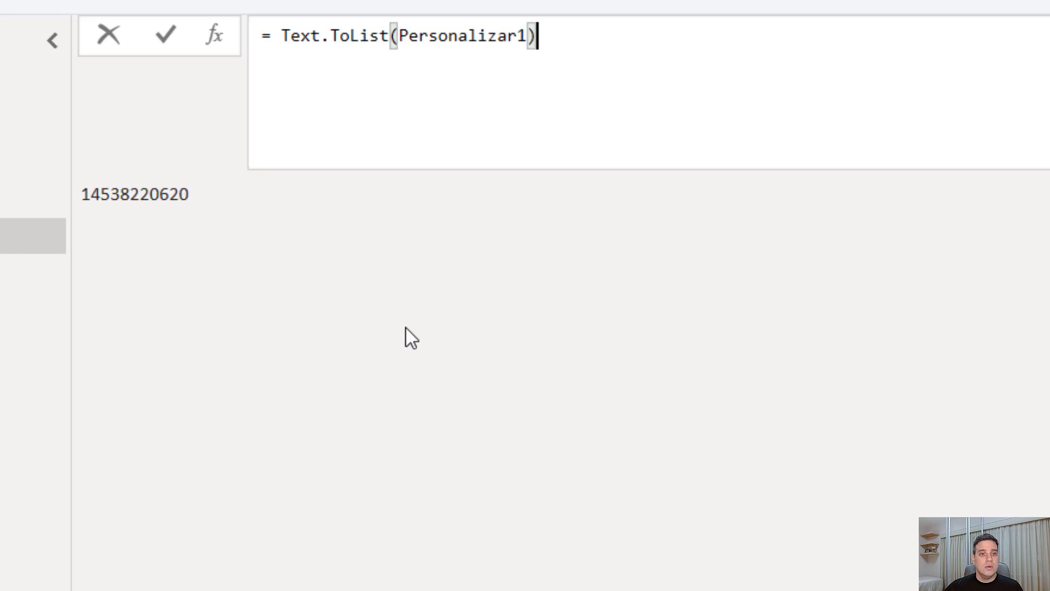
pyautogui.press('Return')
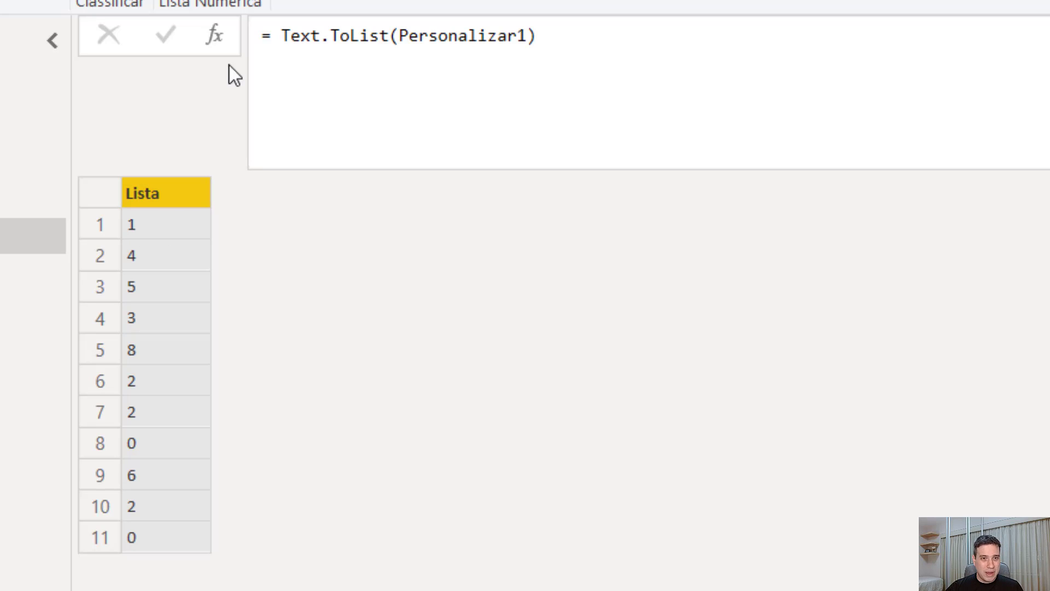
# Step: Add a step that converts each list item to a number: = List.Transform(Personalizar2, each Number.From(_))
pyautogui.click(212, 47)
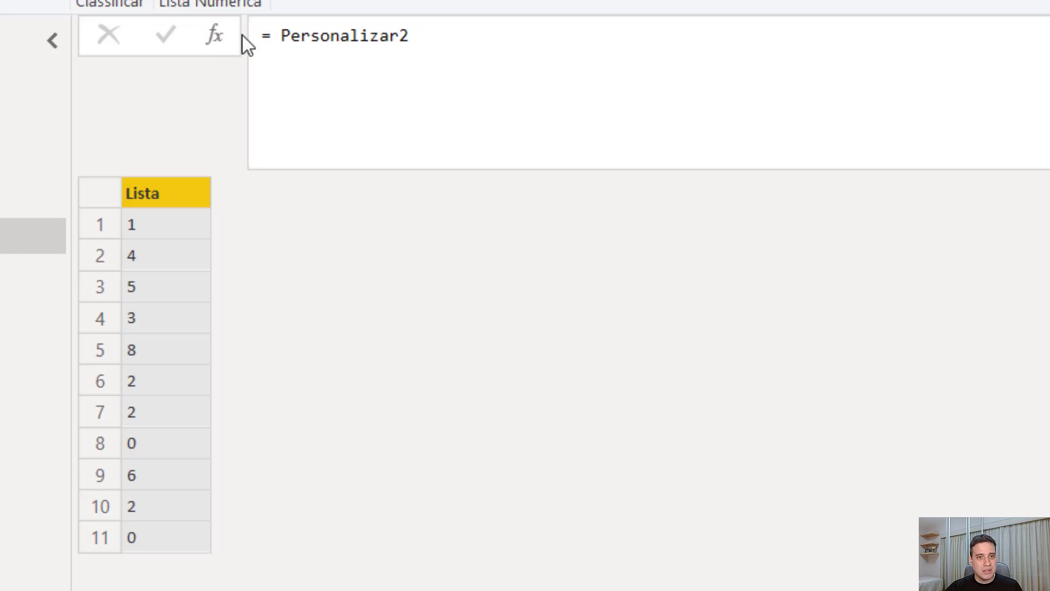
pyautogui.click(279, 44)
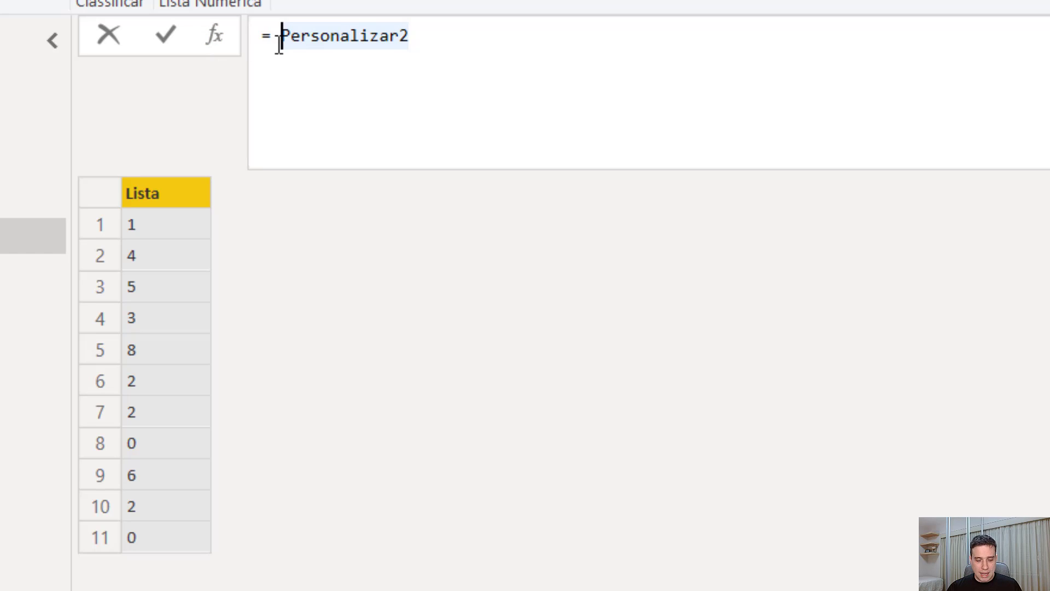
pyautogui.write('List.Tra')
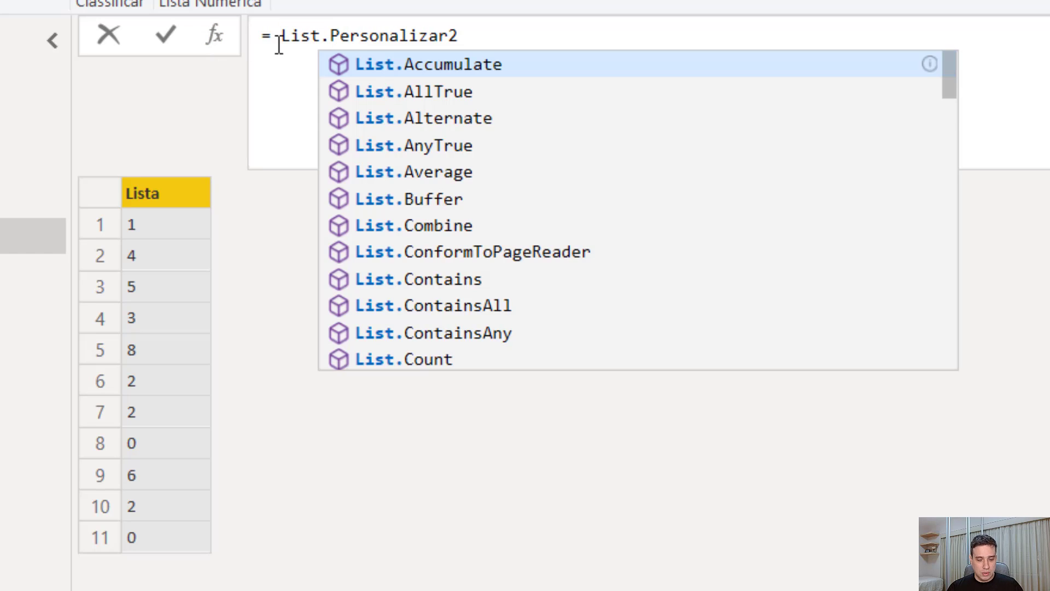
pyautogui.write('nsform(Personalizar2')
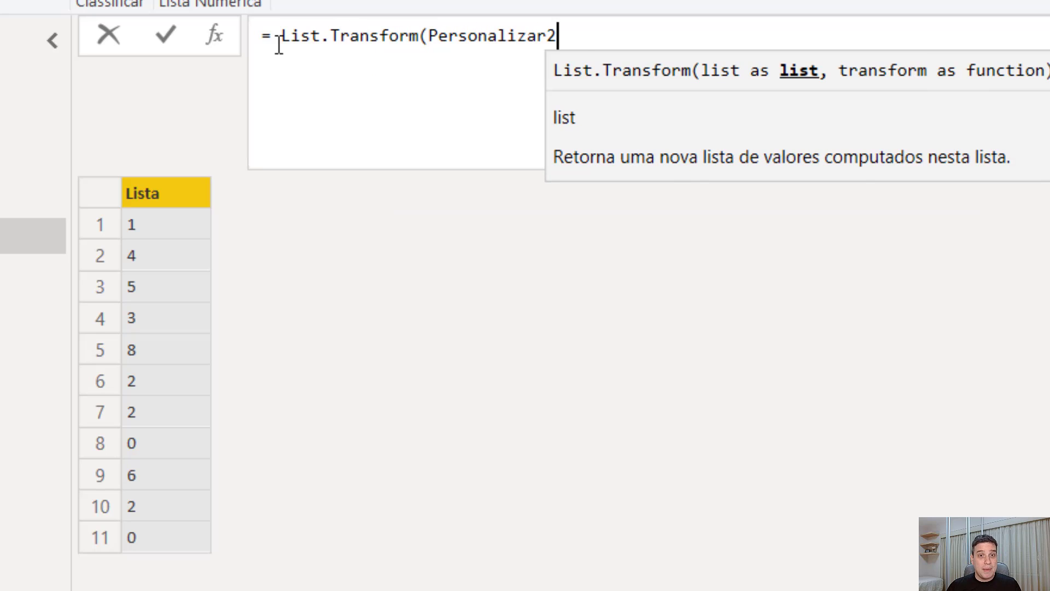
pyautogui.write(',')
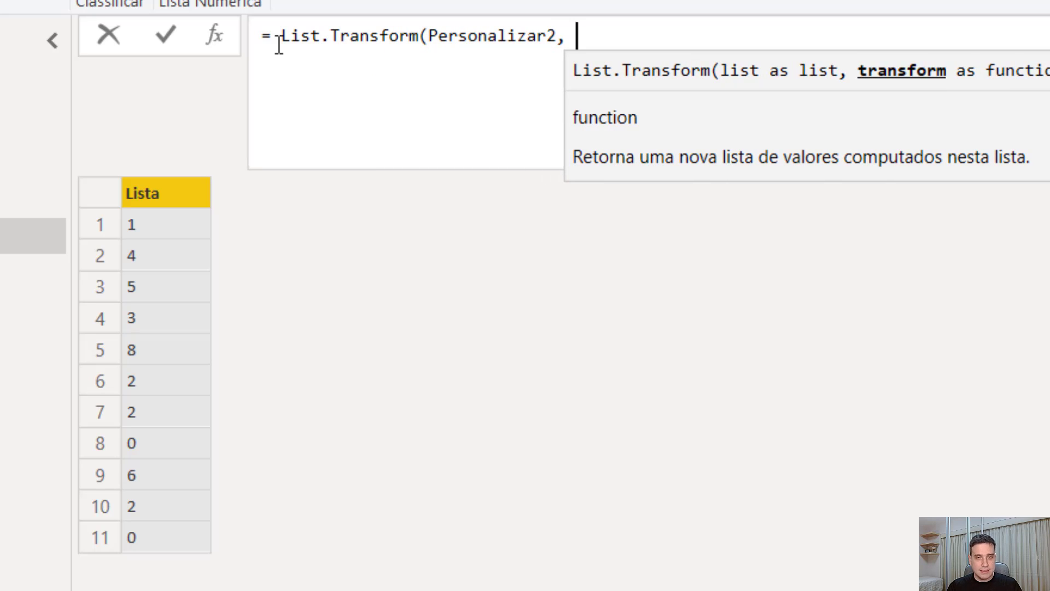
pyautogui.write(' each')
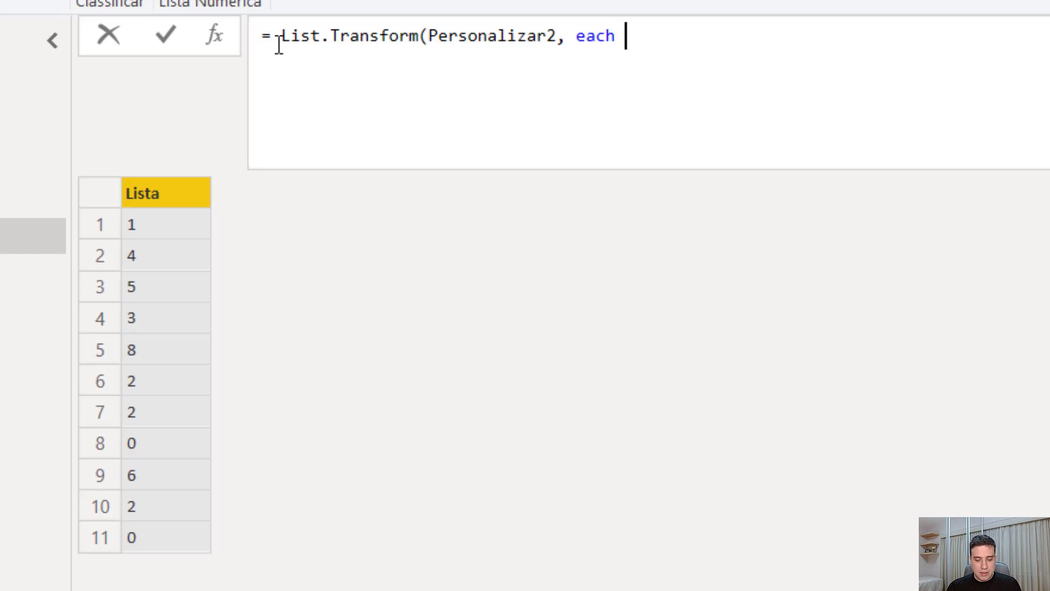
pyautogui.write('Number.F')
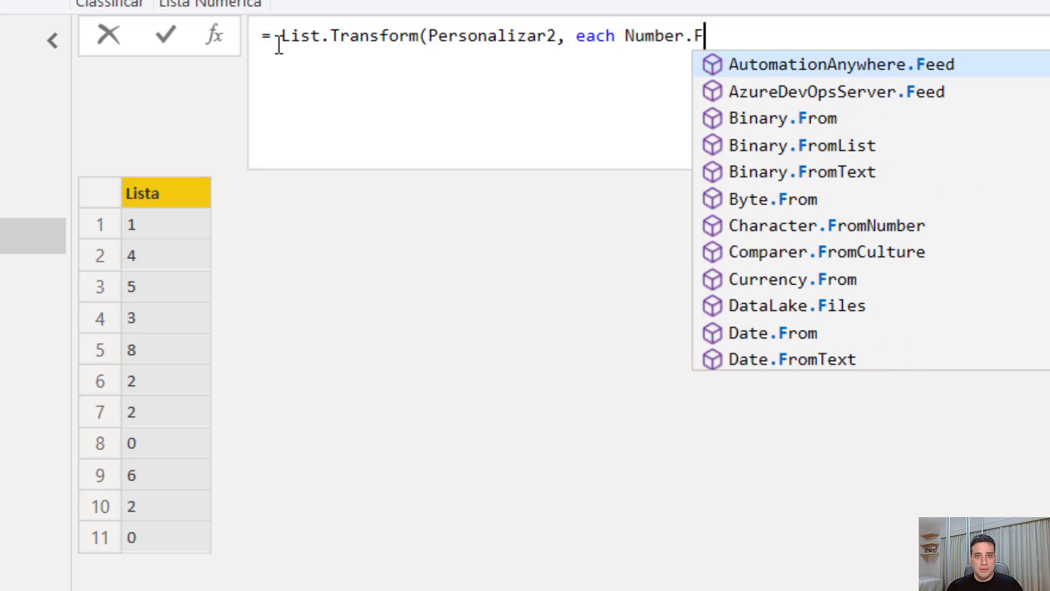
pyautogui.write('rom(_')
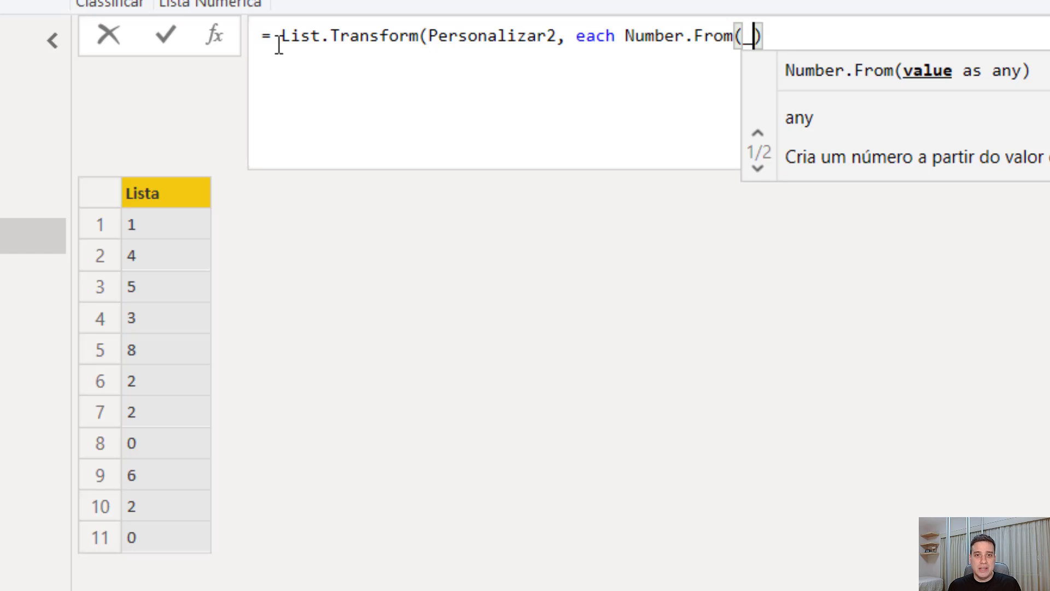
pyautogui.press('End')
pyautogui.write(')')
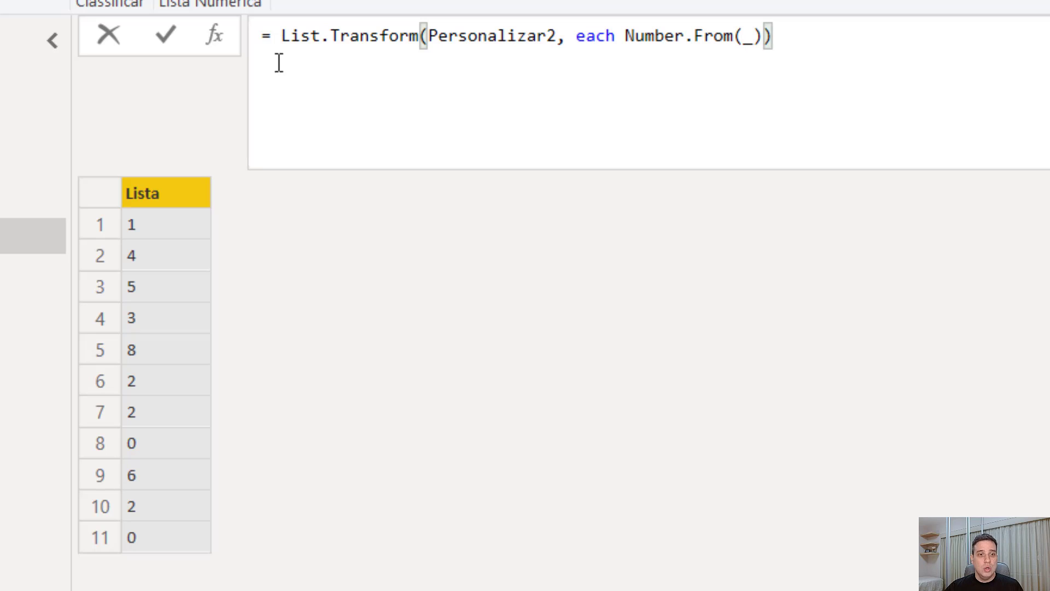
pyautogui.press('Return')
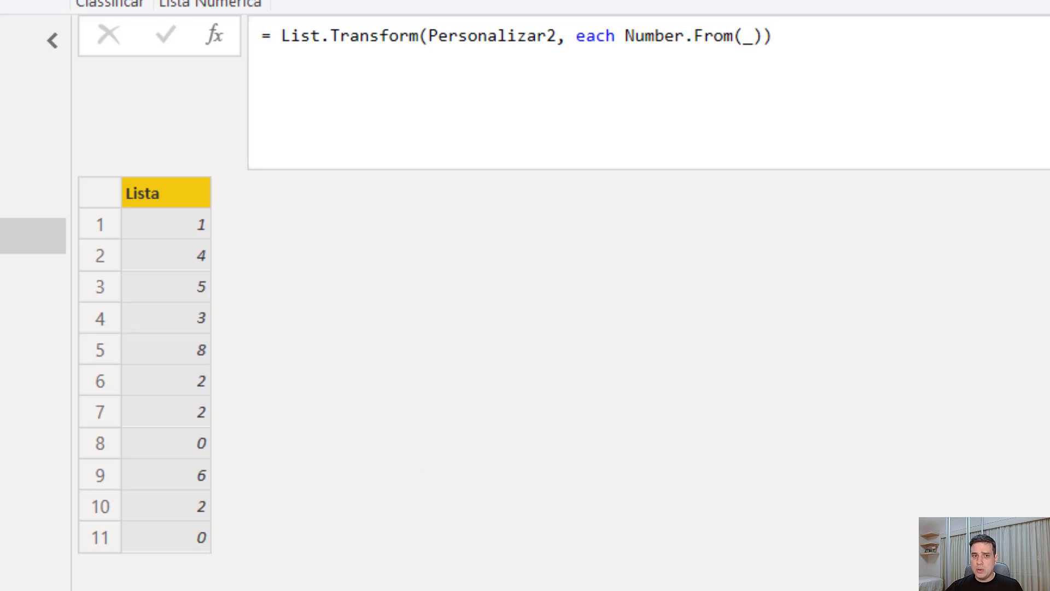
# Step: Rename the Personalizar1 step, which extracts the digits, as SelecionaNumeros
pyautogui.click(992, 178)
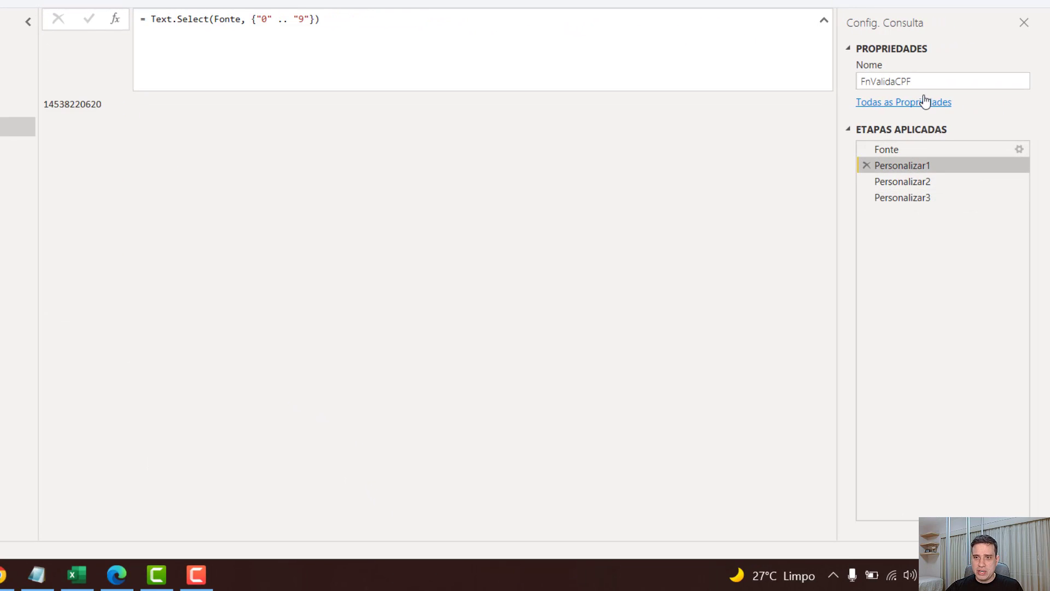
pyautogui.rightClick(940, 165)
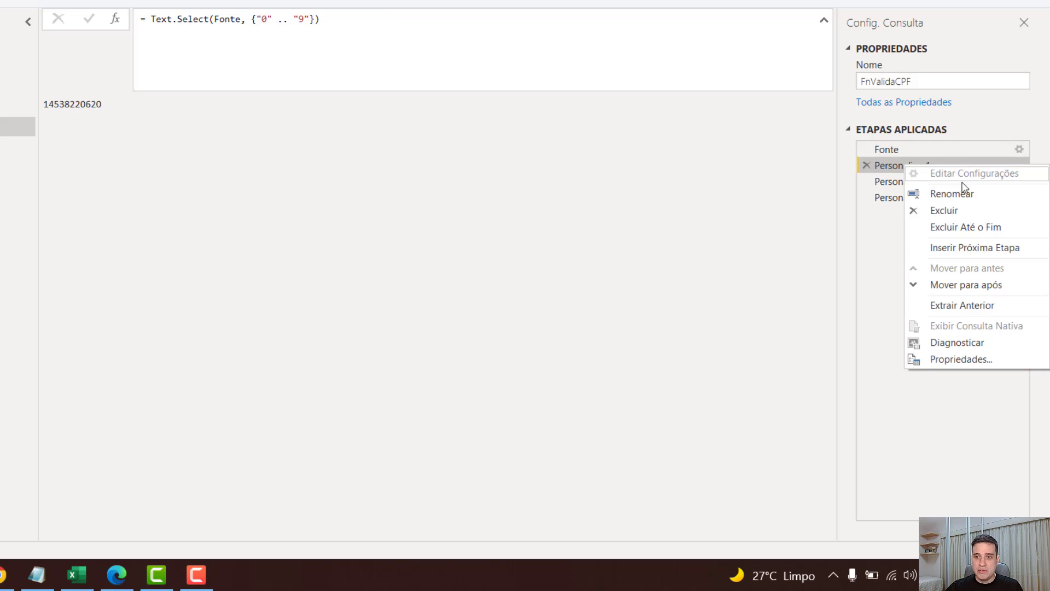
pyautogui.click(960, 193)
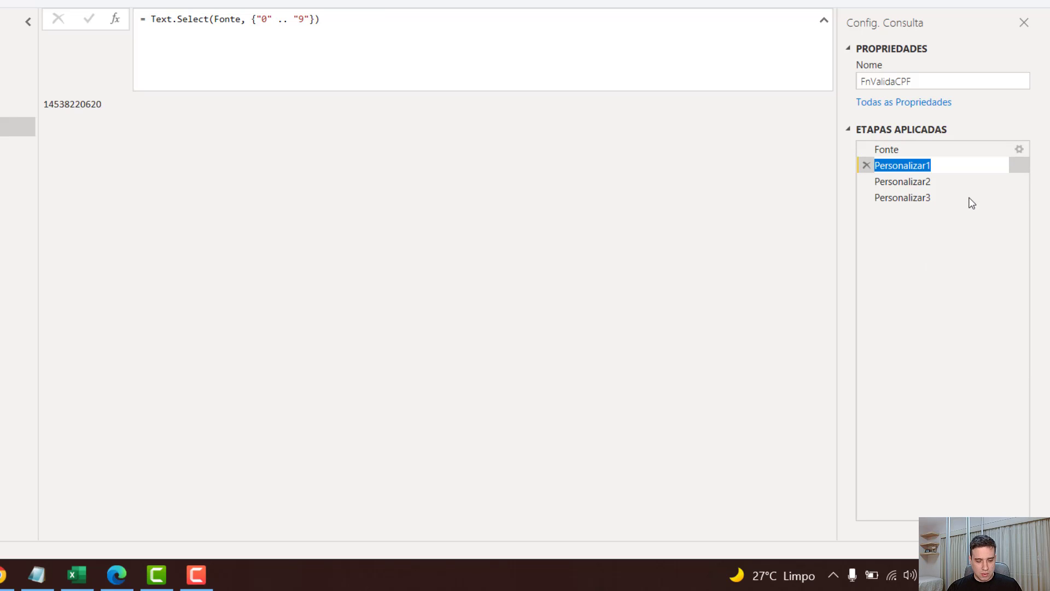
pyautogui.write('SelecionaNume')
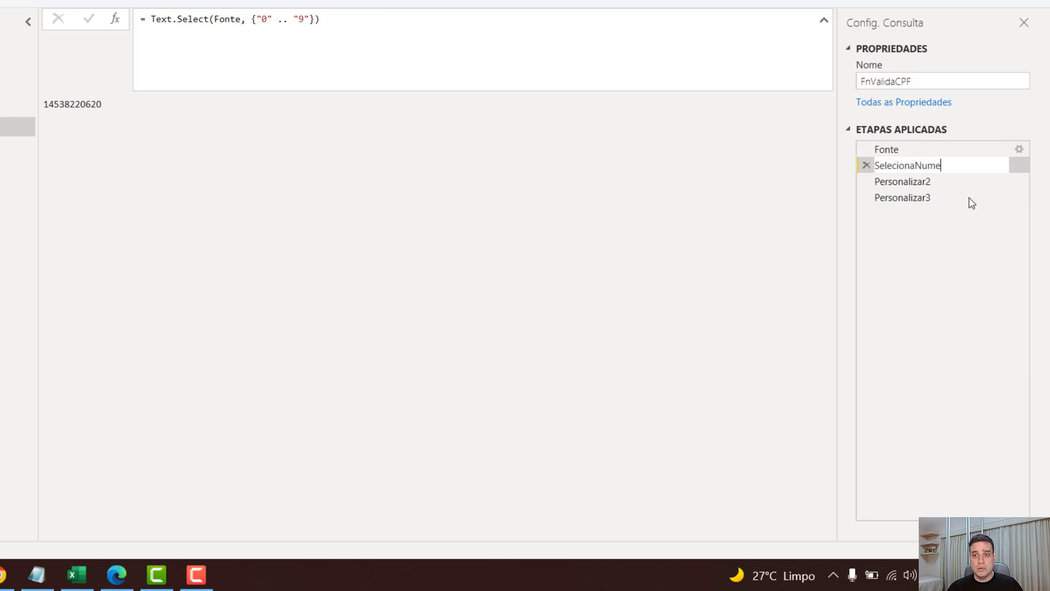
pyautogui.write('ros')
pyautogui.press('Return')
# Step: Rename the Personalizar2 step, which splits the text into a list, as TransformaEmLista
pyautogui.click(980, 185)
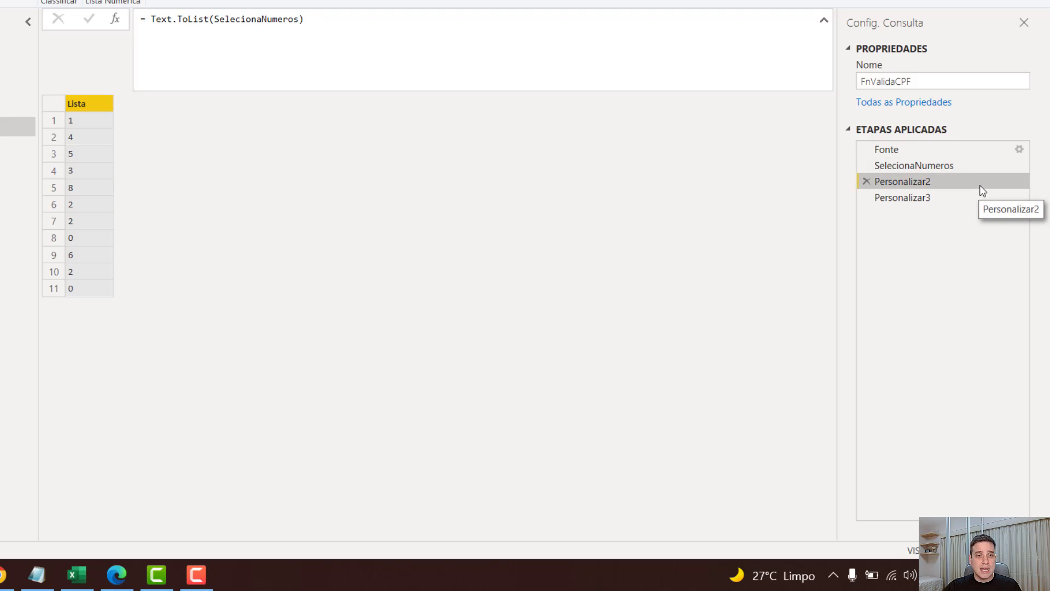
pyautogui.rightClick(980, 185)
pyautogui.click(999, 215)
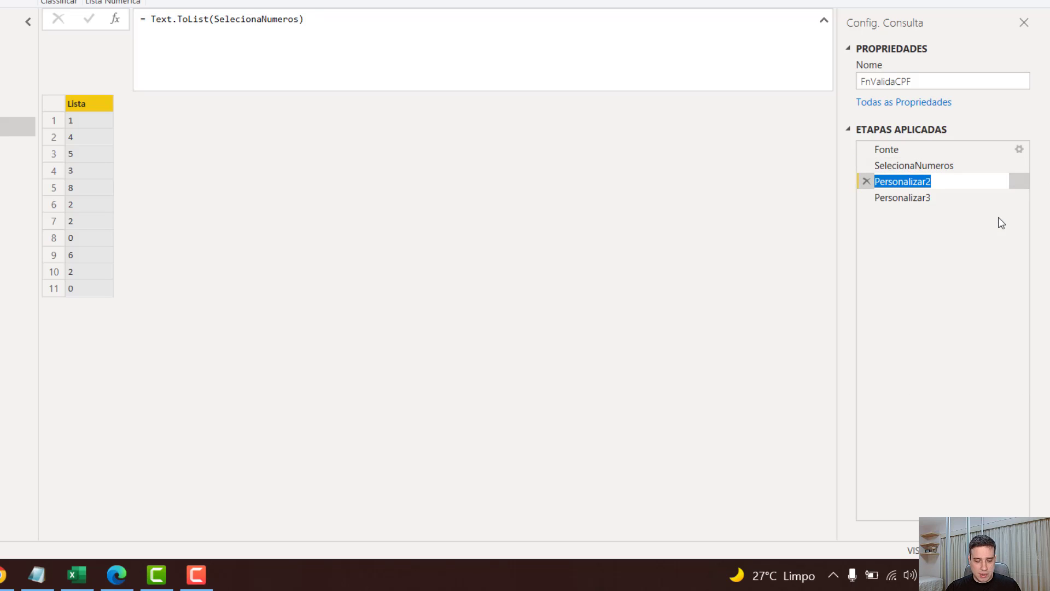
pyautogui.write('Transforma')
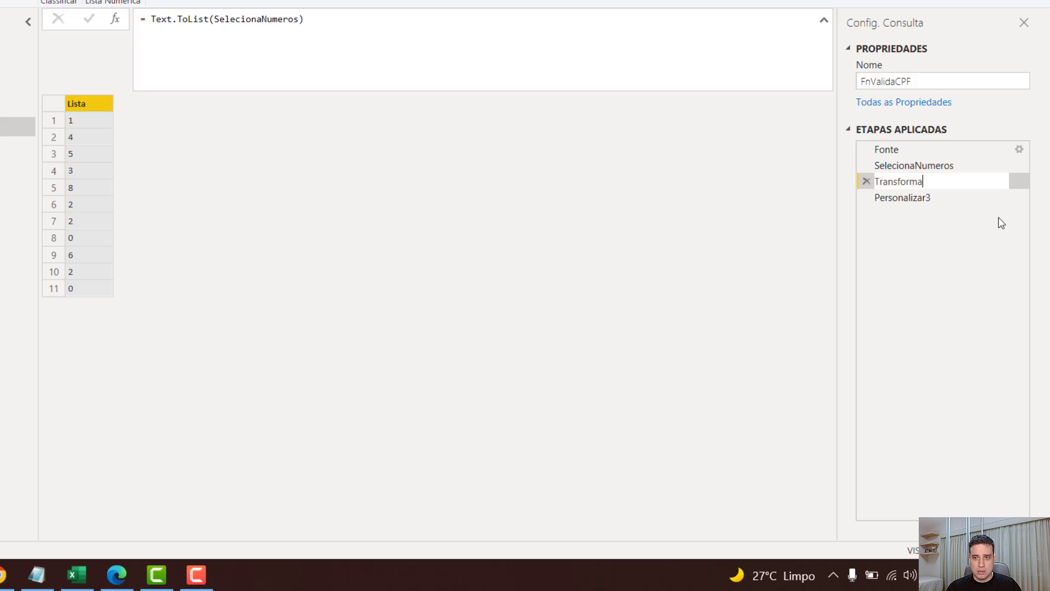
pyautogui.write('EmLista')
pyautogui.press('Return')
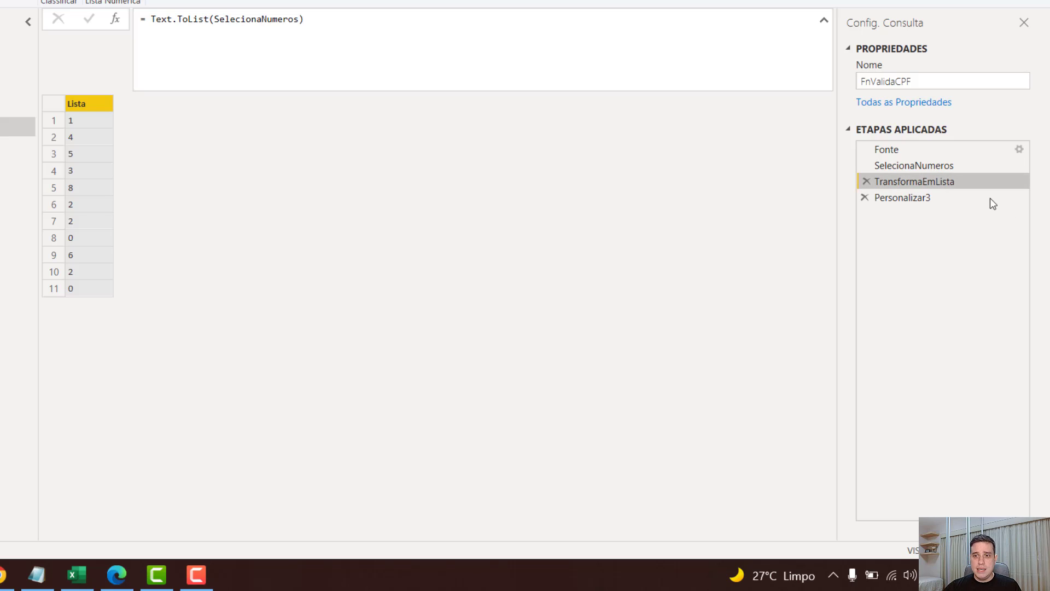
# Step: Rename the Personalizar3 step, which converts the items to numbers, as ListaDeNumeros
pyautogui.click(960, 204)
pyautogui.rightClick(960, 204)
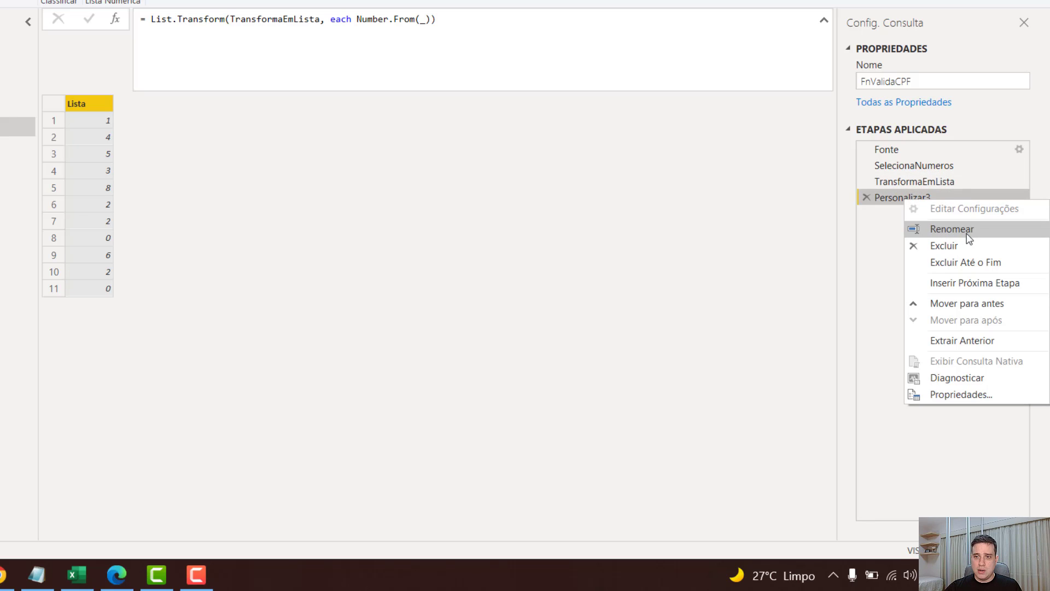
pyautogui.click(968, 235)
pyautogui.write('Lista')
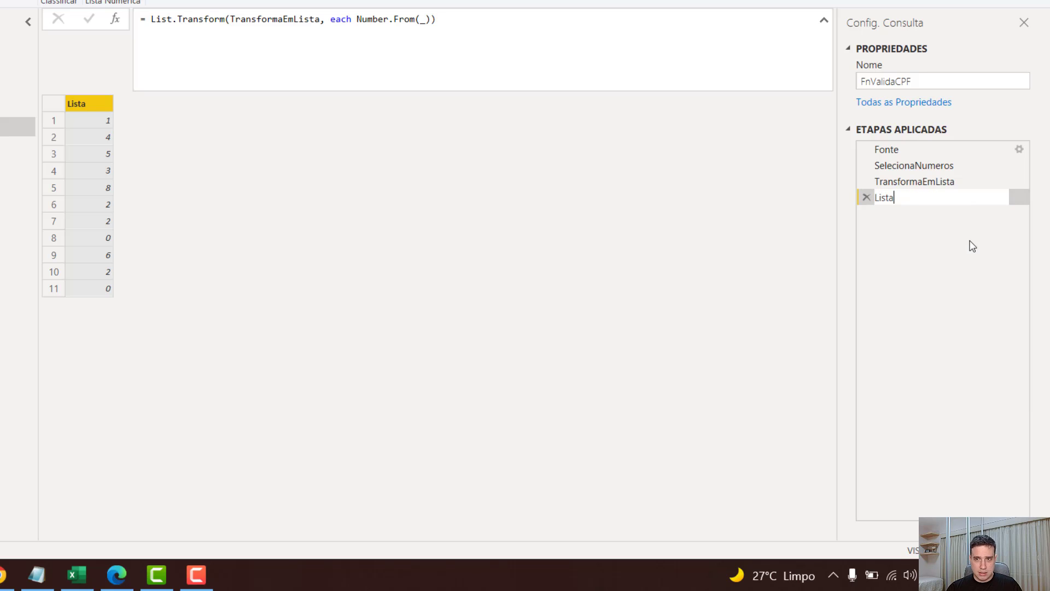
pyautogui.write('DeNumroe')
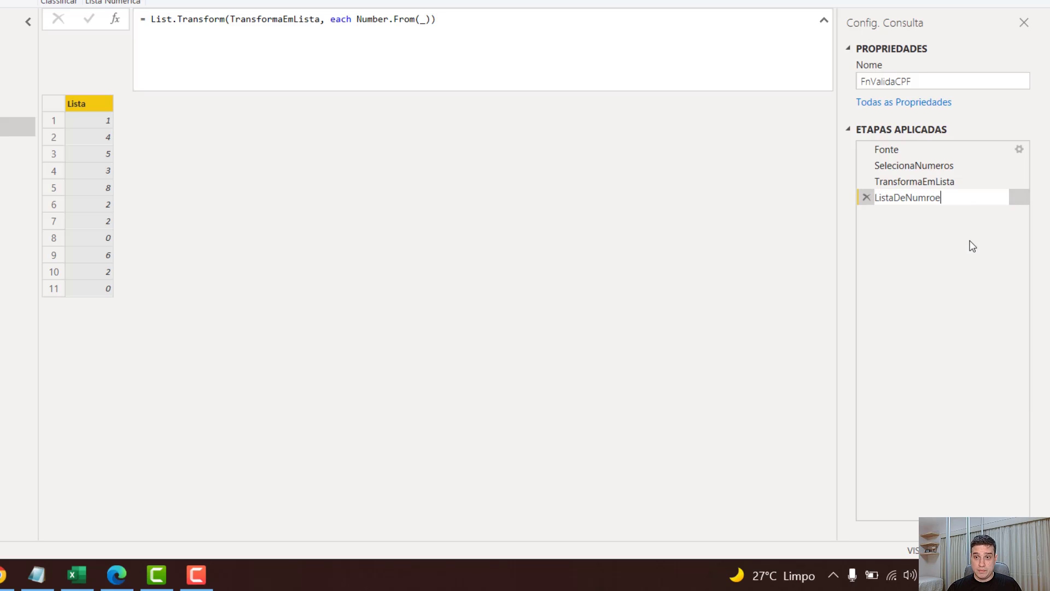
pyautogui.press('Return')
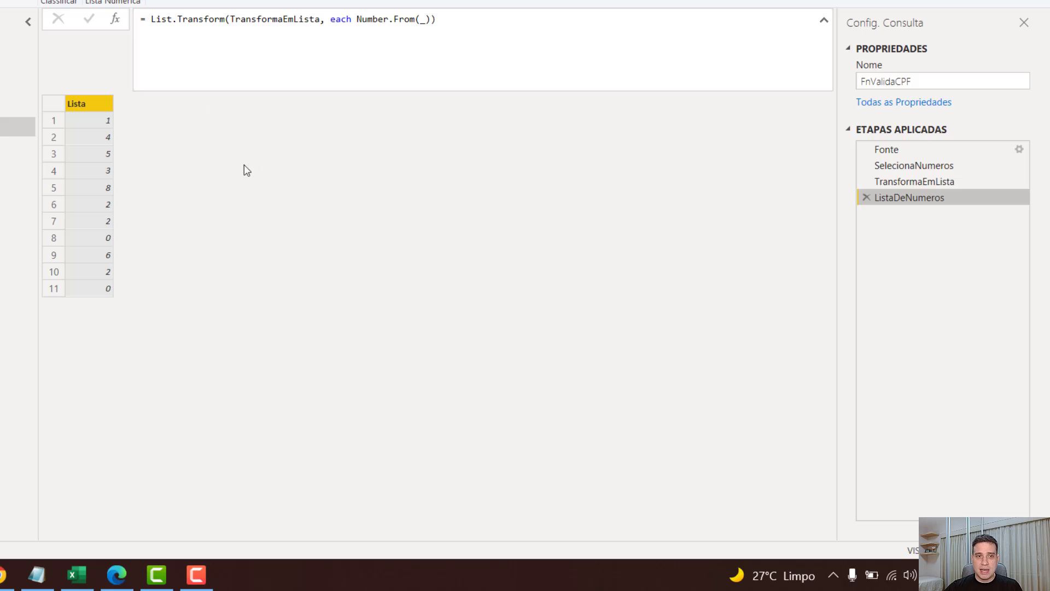
# Step: Add a step that keeps the first nine numbers of the list: = List.FirstN(ListaDeNumeros,9)
pyautogui.click(118, 21)
pyautogui.click(151, 21)
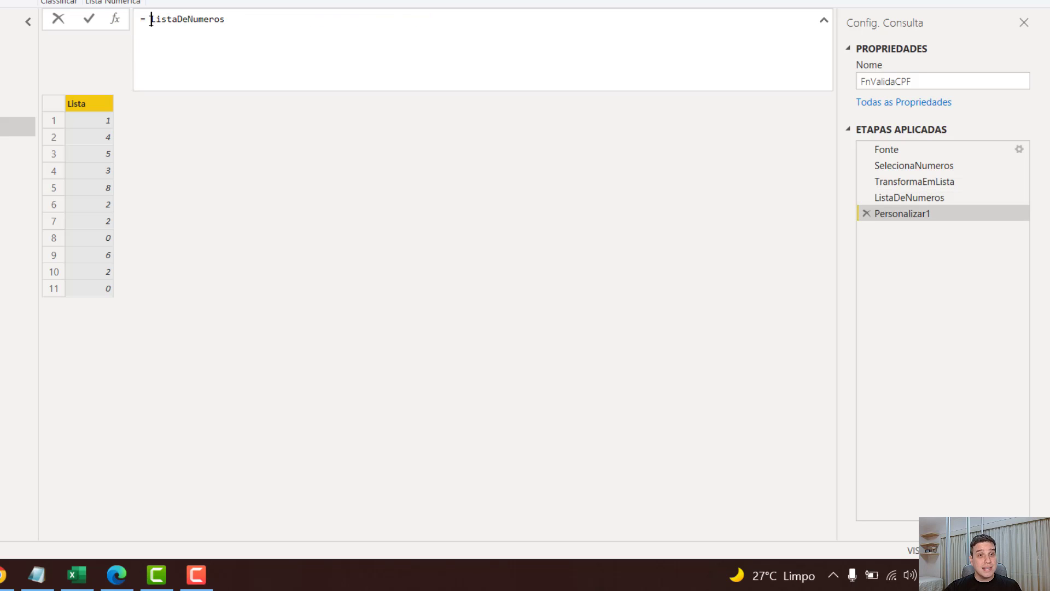
pyautogui.doubleClick(169, 24)
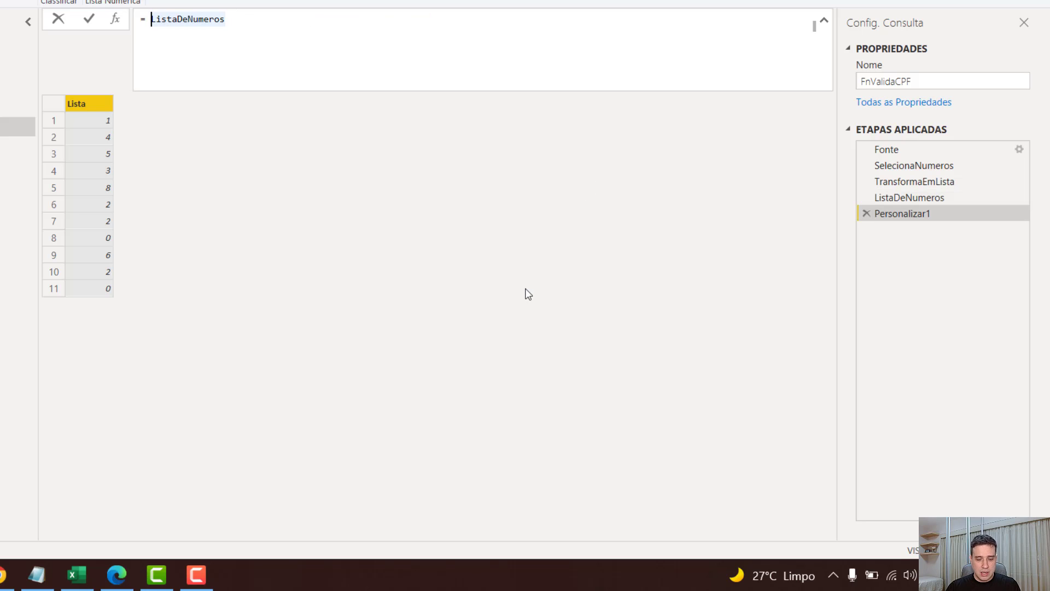
pyautogui.write('List.Fi')
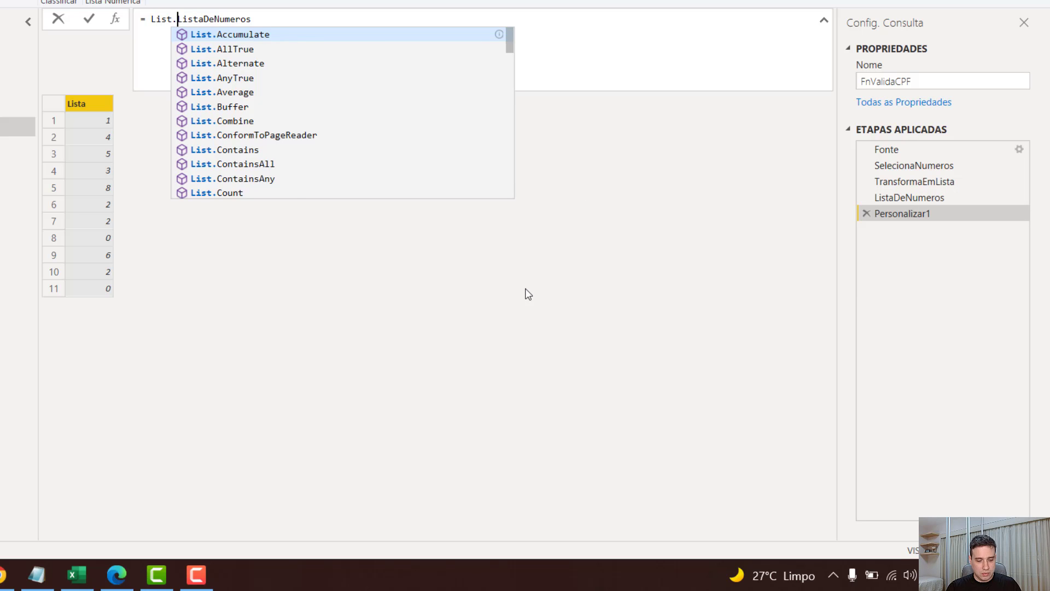
pyautogui.write('rstN')
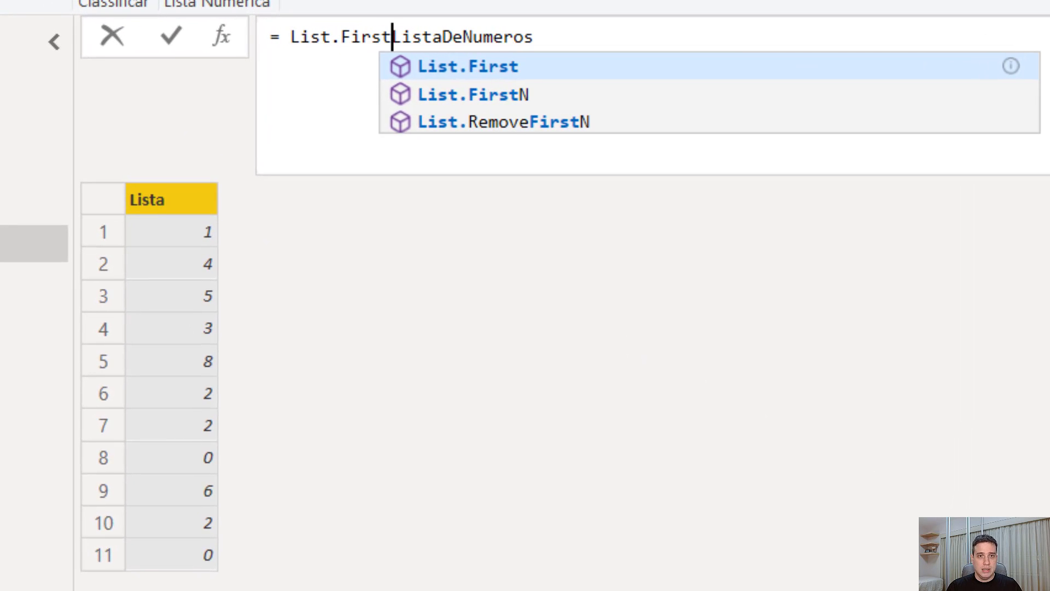
pyautogui.press('Escape')
pyautogui.write('(')
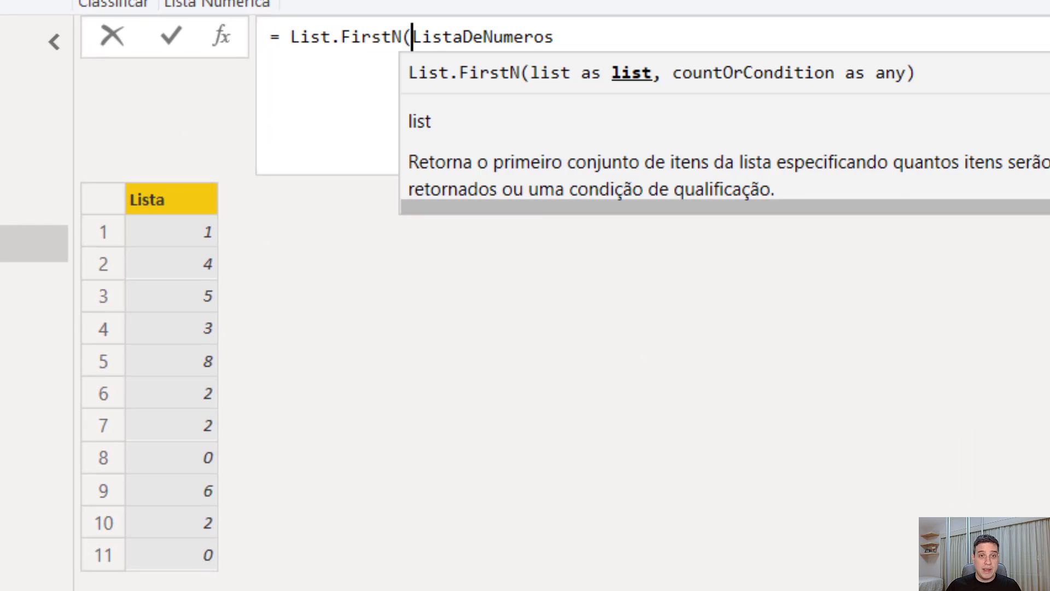
pyautogui.write(',9)')
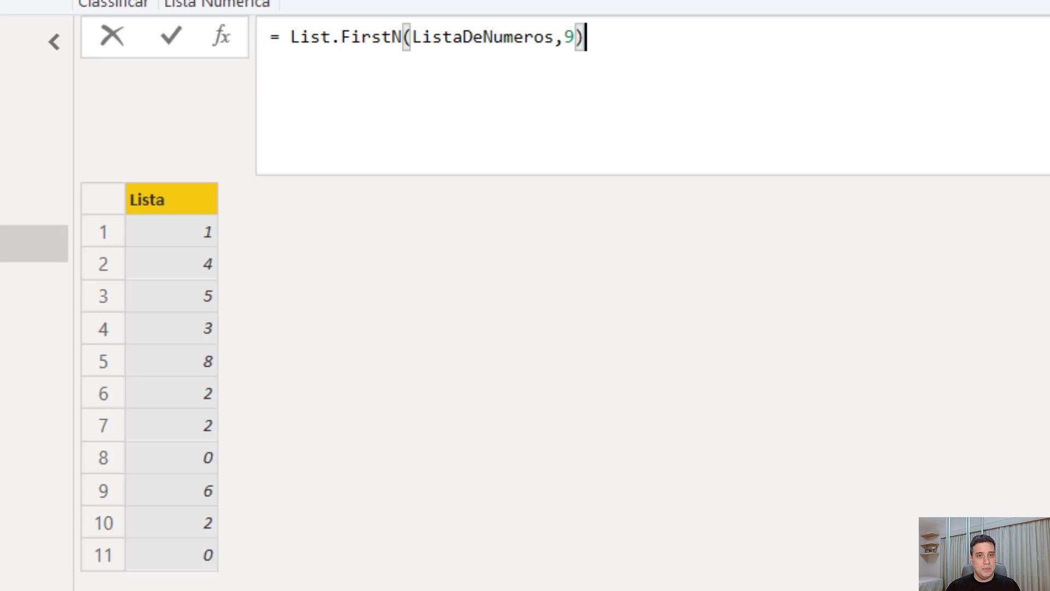
pyautogui.press('Return')
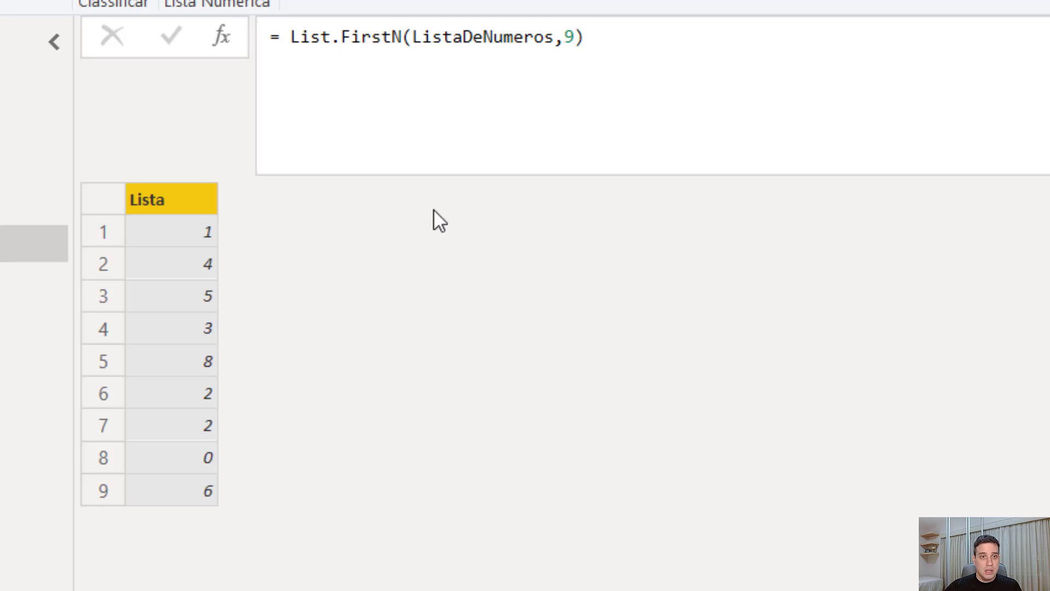
# Step: Add another step reusing the same formula but keeping the first ten numbers: = List.FirstN(ListaDeNumeros,10)
pyautogui.moveTo(645, 41); pyautogui.dragTo(288, 40)
pyautogui.hotkey('ctrl', 'c')
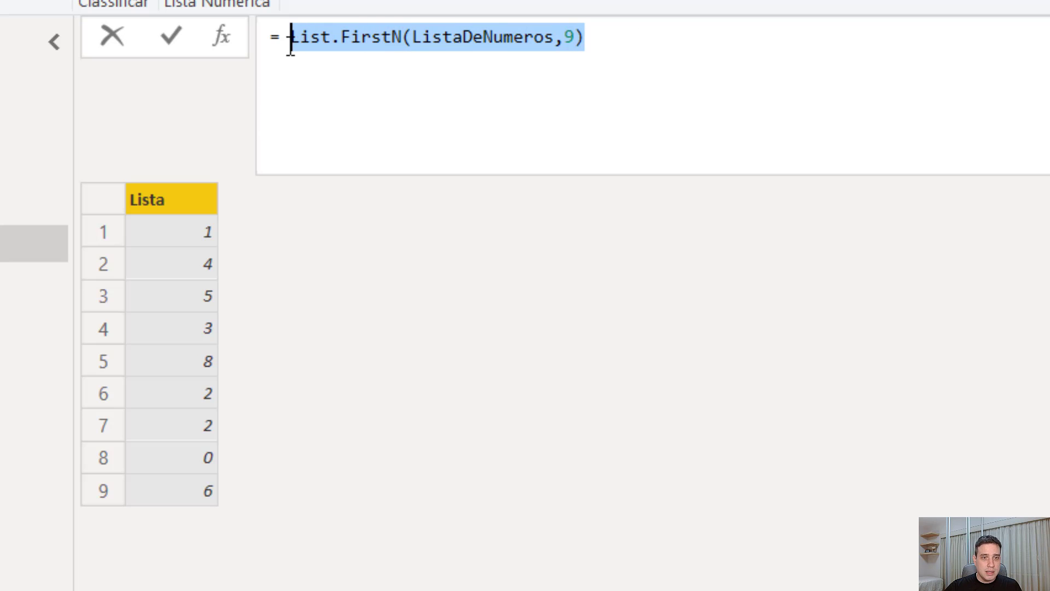
pyautogui.press('Escape')
pyautogui.click(225, 37)
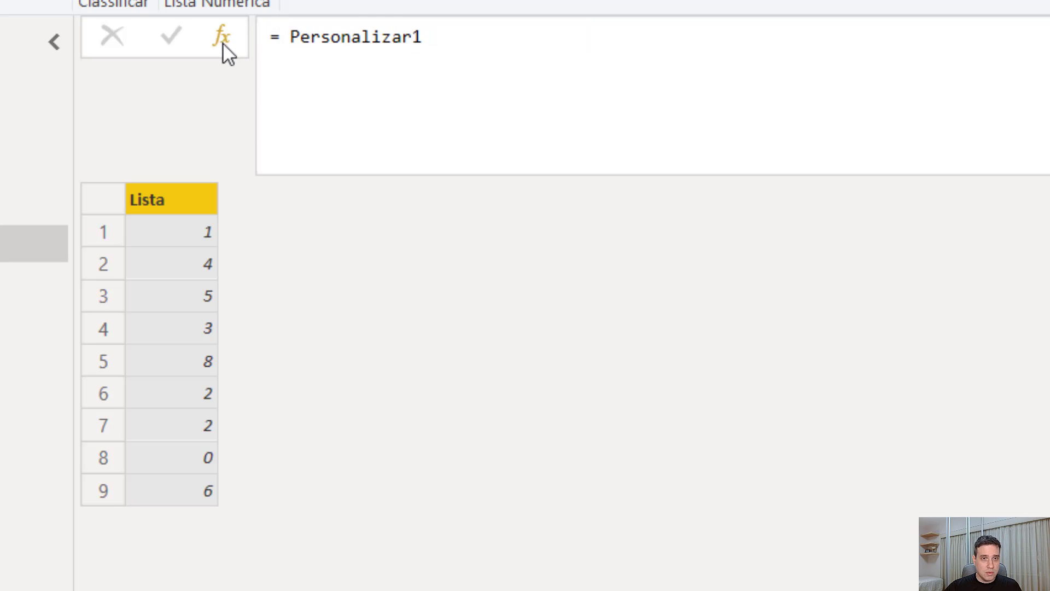
pyautogui.moveTo(291, 38); pyautogui.dragTo(518, 49)
pyautogui.hotkey('ctrl', 'v')
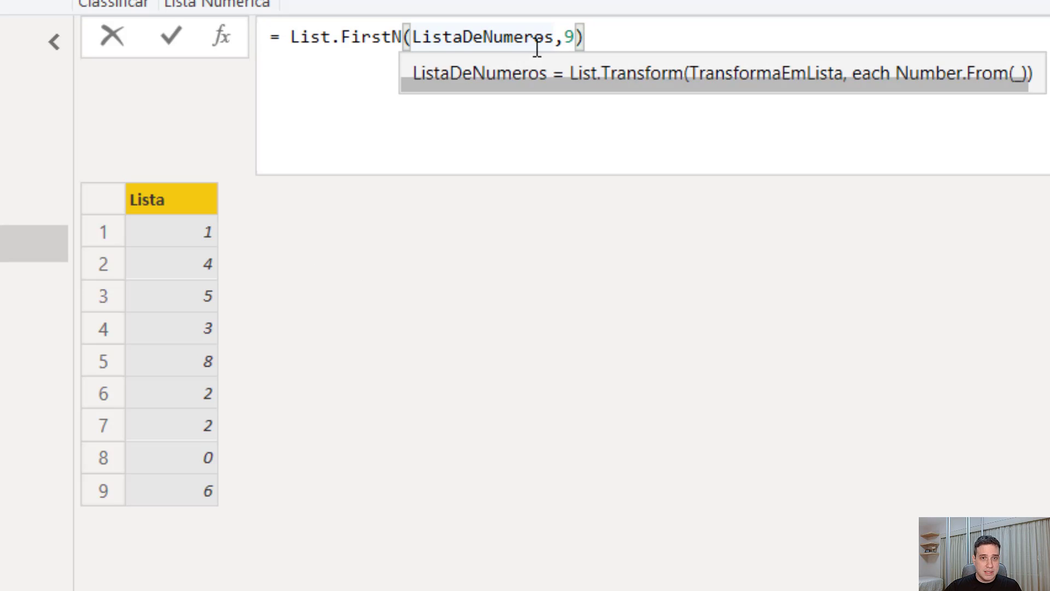
pyautogui.click(556, 44)
pyautogui.press('Right')
pyautogui.press('Delete')
pyautogui.write('10')
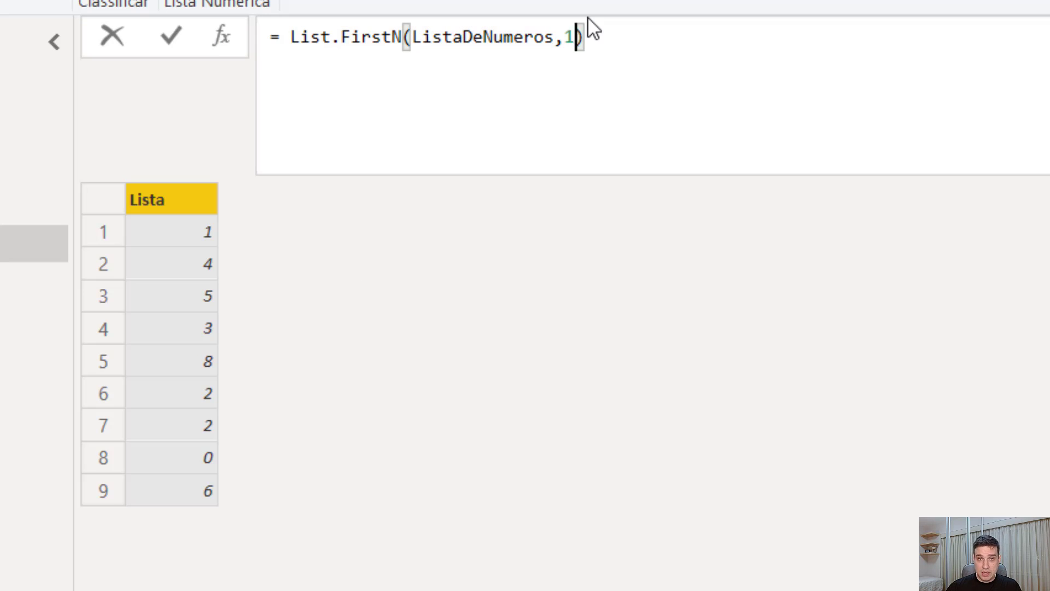
pyautogui.press('Return')
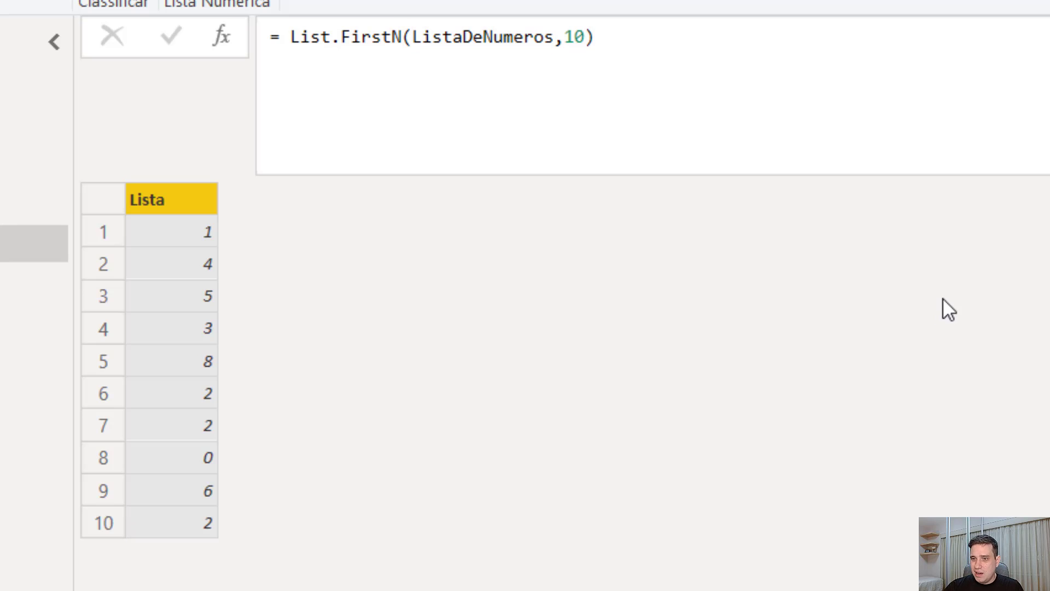
# Step: Rename the Personalizar1 step, which keeps the first nine numbers, as 9Digitos
pyautogui.click(937, 225)
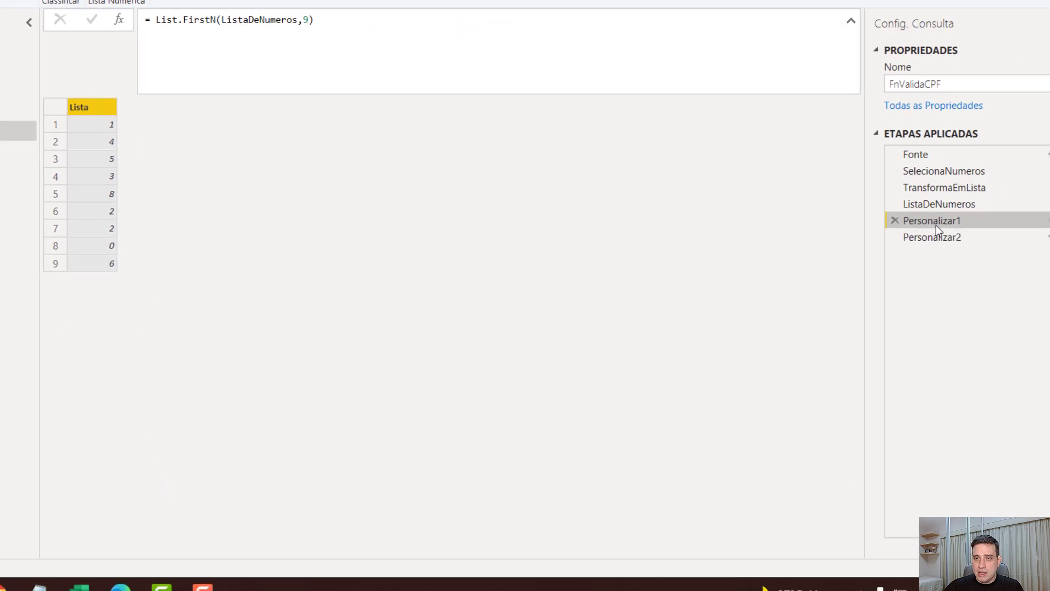
pyautogui.rightClick(936, 225)
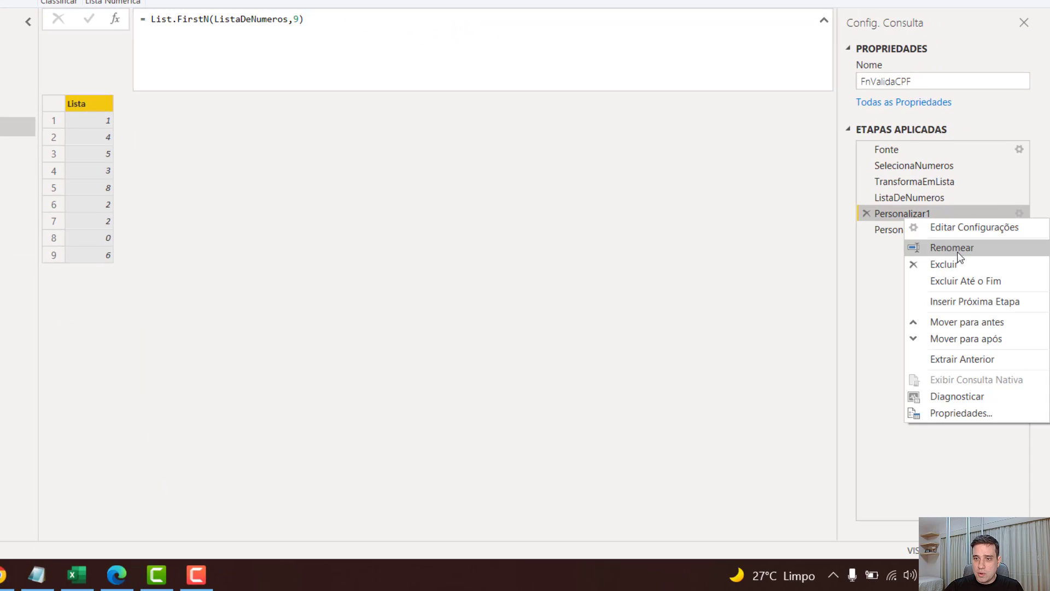
pyautogui.click(988, 255)
pyautogui.write('9')
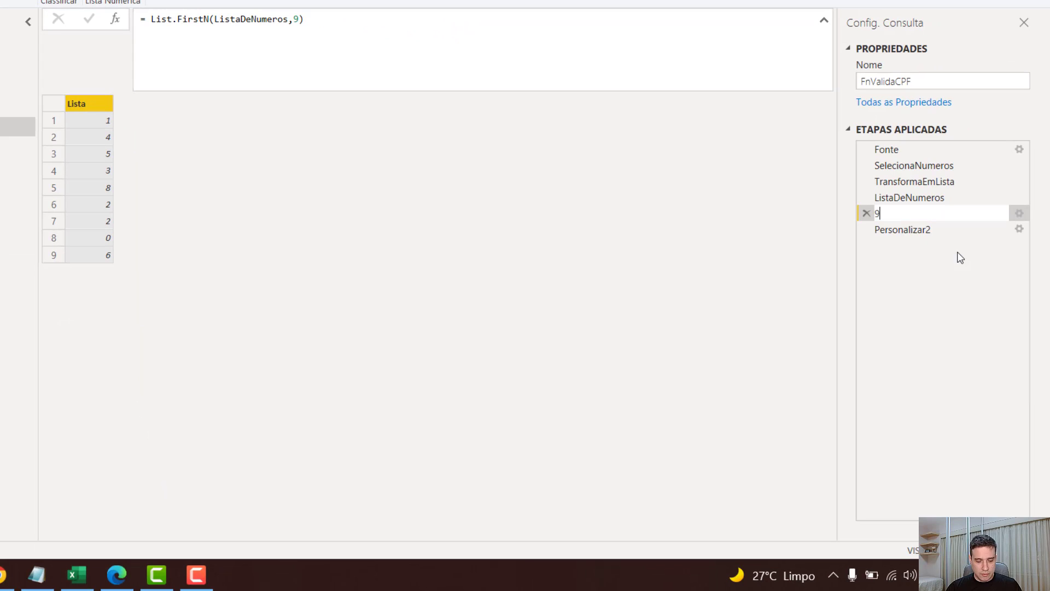
pyautogui.write('Digitos')
pyautogui.press('Return')
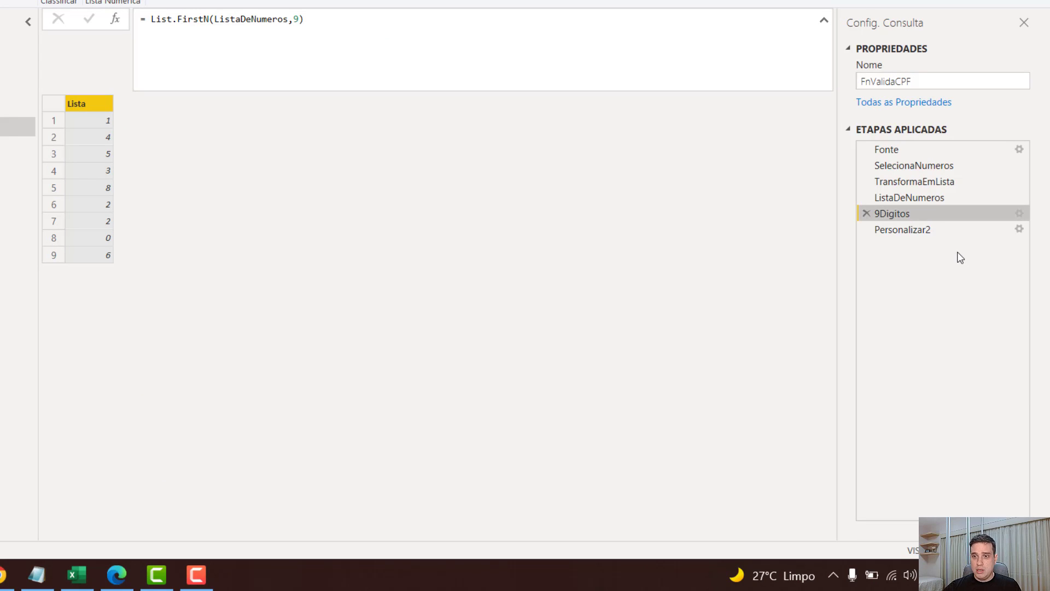
# Step: Rename the Personalizar2 step, which keeps the first ten numbers, as 10Digitos
pyautogui.rightClick(934, 227)
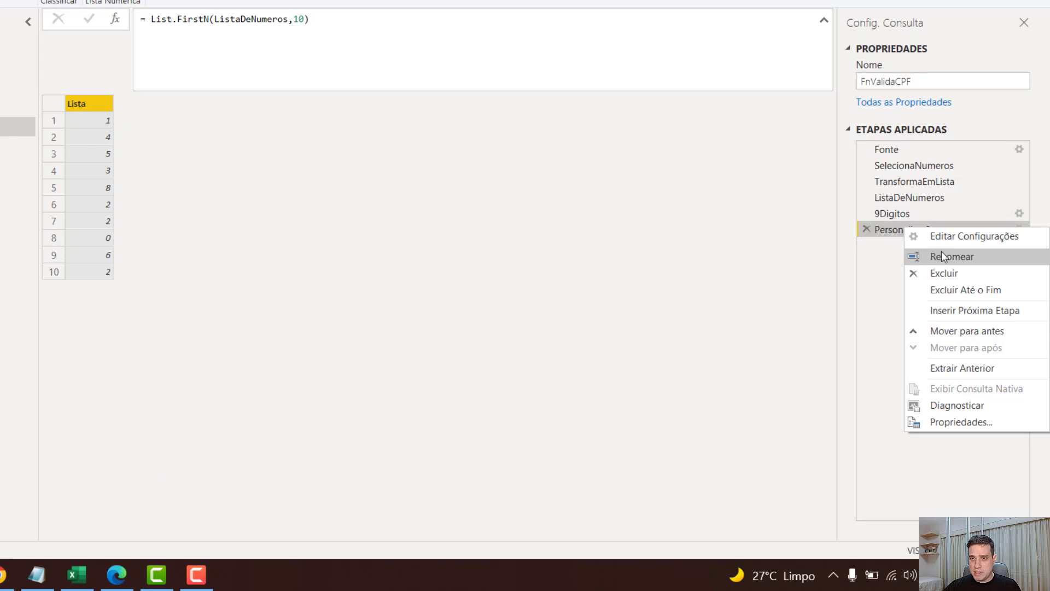
pyautogui.click(947, 258)
pyautogui.write('10Digitos')
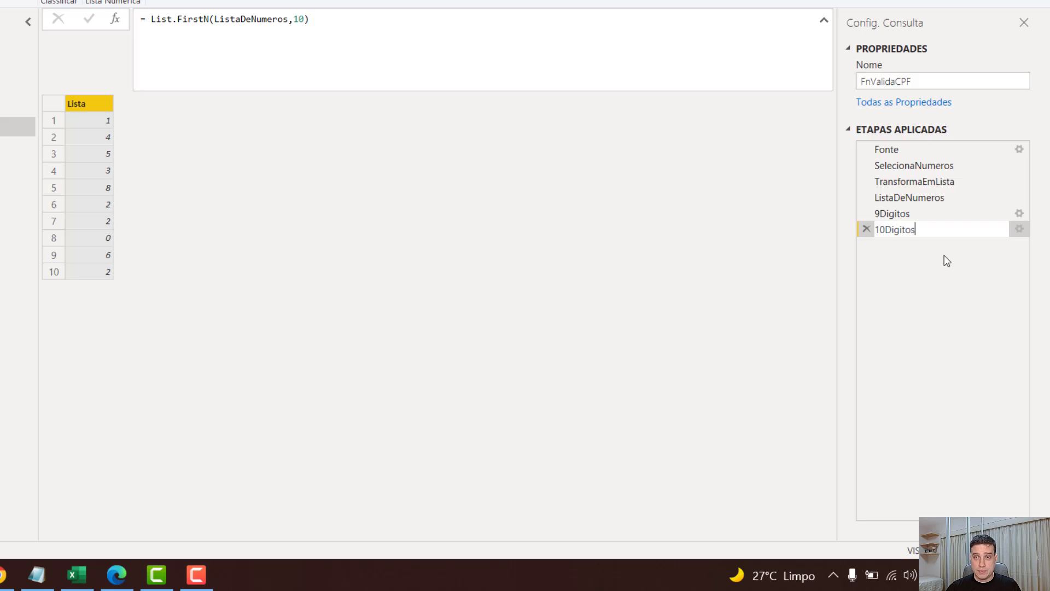
pyautogui.press('Return')
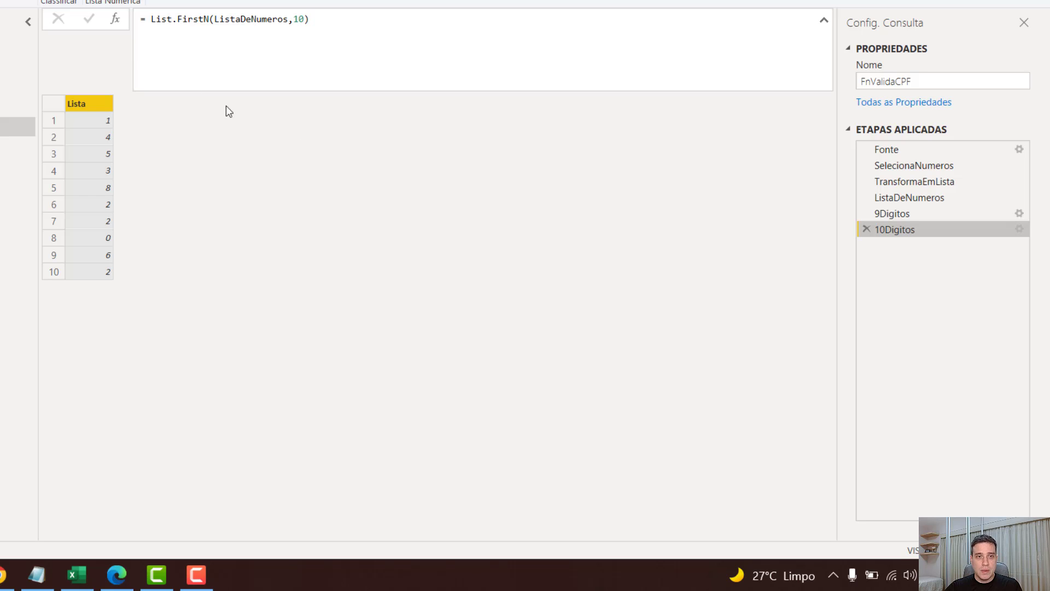
# Step: Add a new step and replace its reference to 10Digitos with a List.Accumulate call, leaving an empty line between its parentheses
pyautogui.click(117, 21)
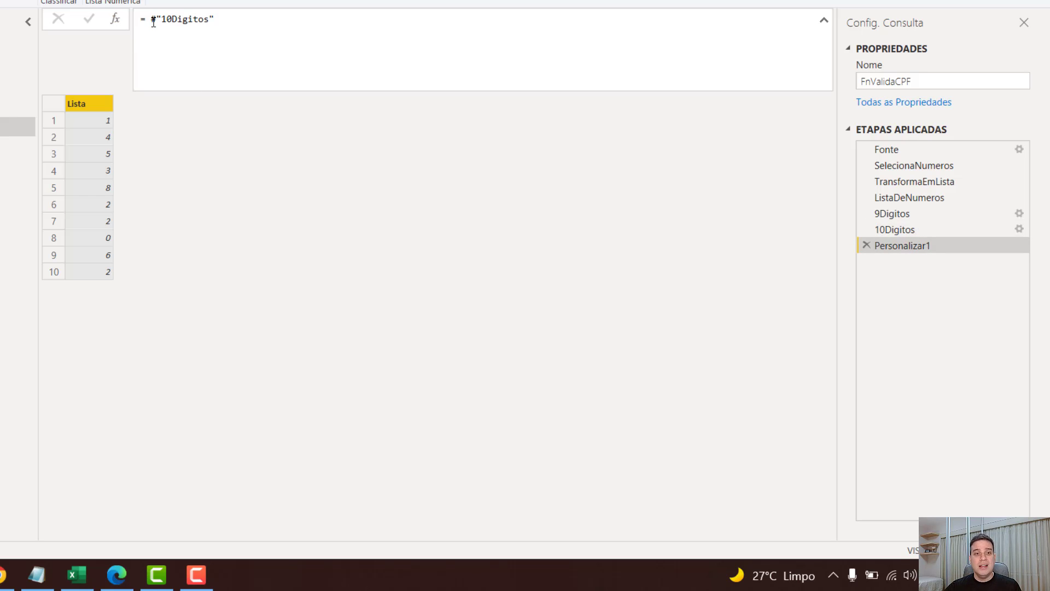
pyautogui.moveTo(149, 22); pyautogui.dragTo(306, 40)
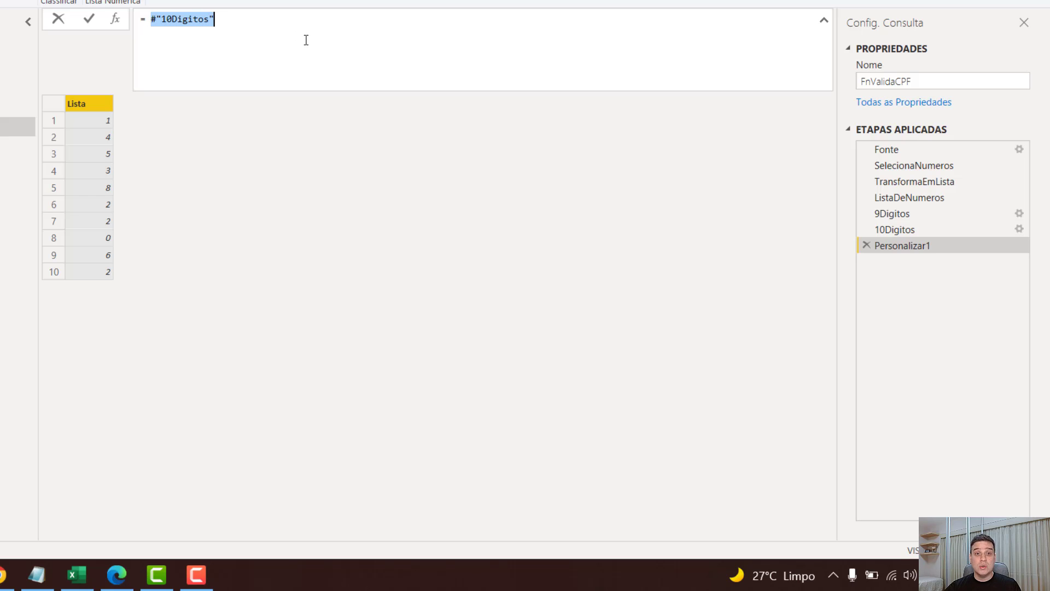
pyautogui.hotkey('shift', 'Return')
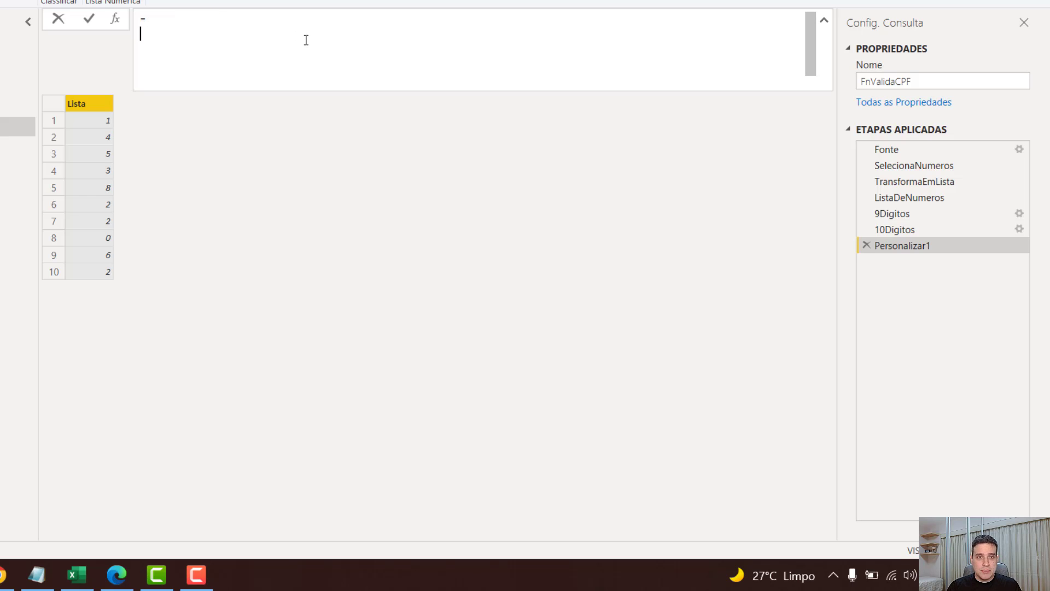
pyautogui.write('List.')
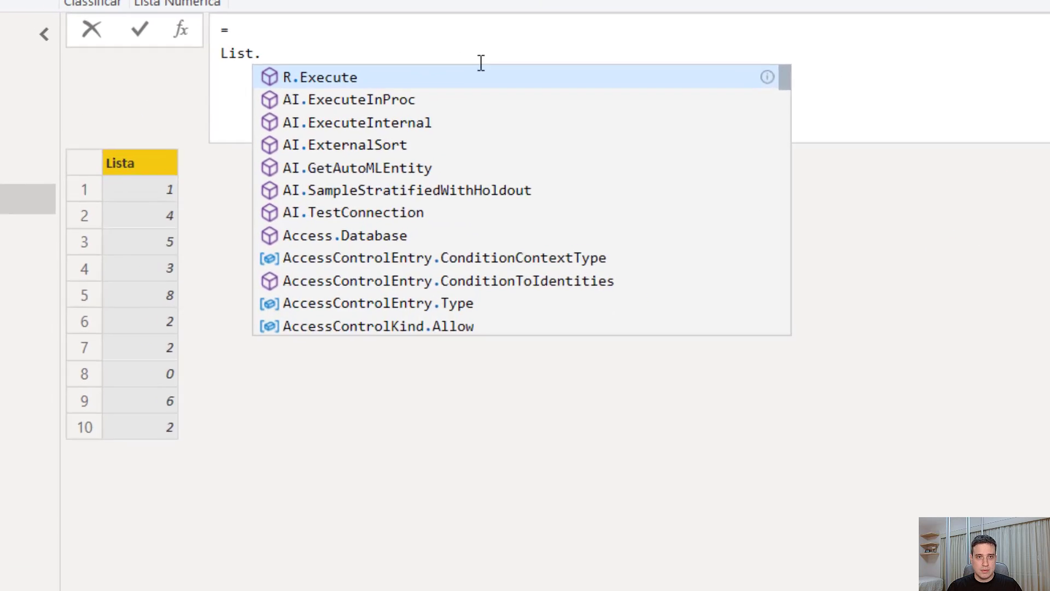
pyautogui.write('Acc')
pyautogui.press('Tab')
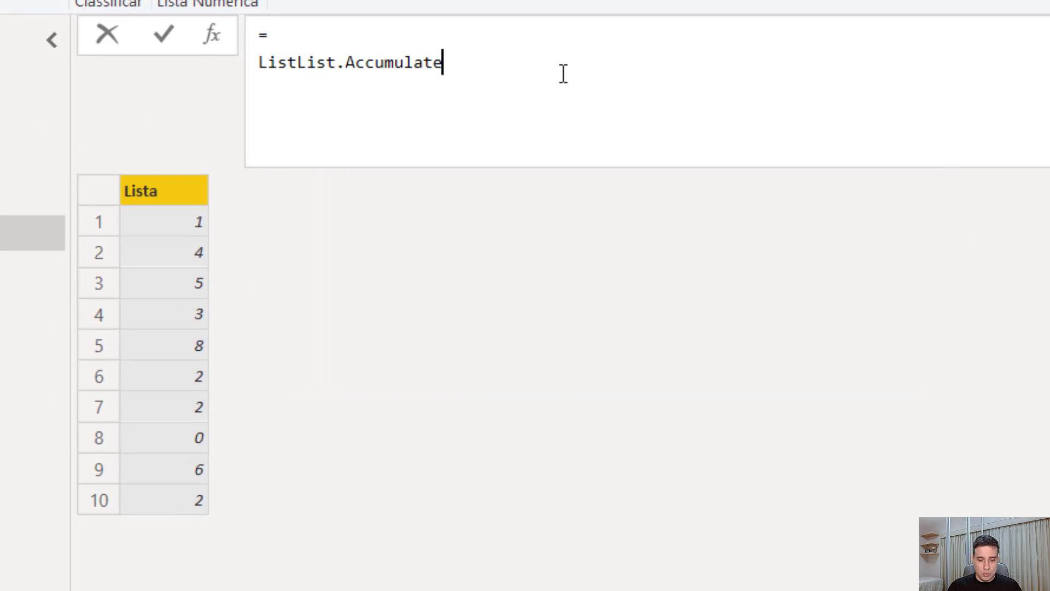
pyautogui.hotkey('ctrl', 'Left')
pyautogui.press('Left')
pyautogui.press('BackSpace')
pyautogui.press('BackSpace')
pyautogui.press('BackSpace')
pyautogui.press('BackSpace')
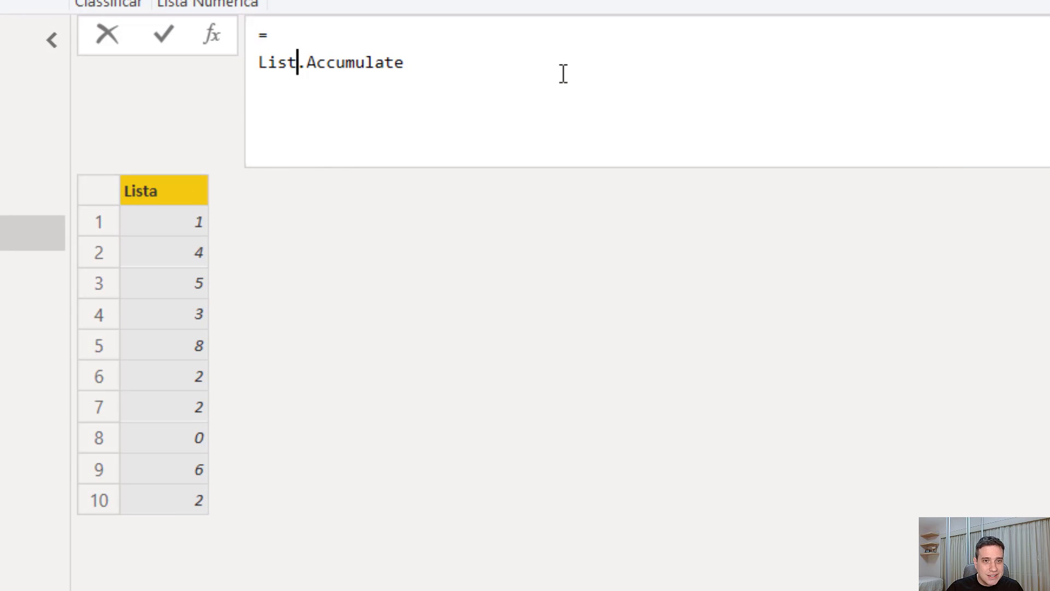
pyautogui.press('End')
pyautogui.write('(')
pyautogui.press('Return')
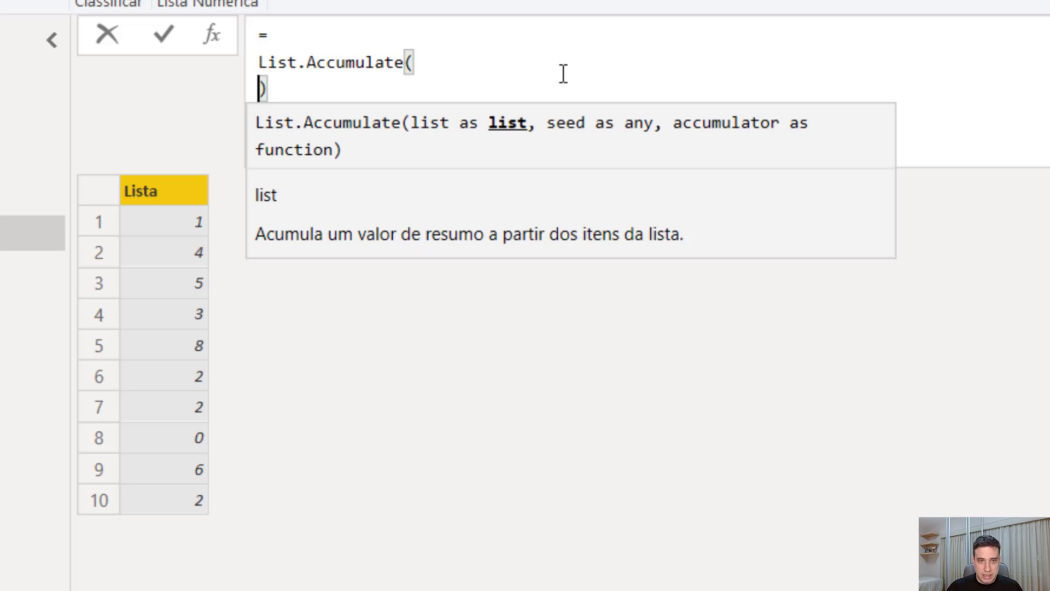
pyautogui.press('Return')
pyautogui.press('Up')
pyautogui.press('Tab')
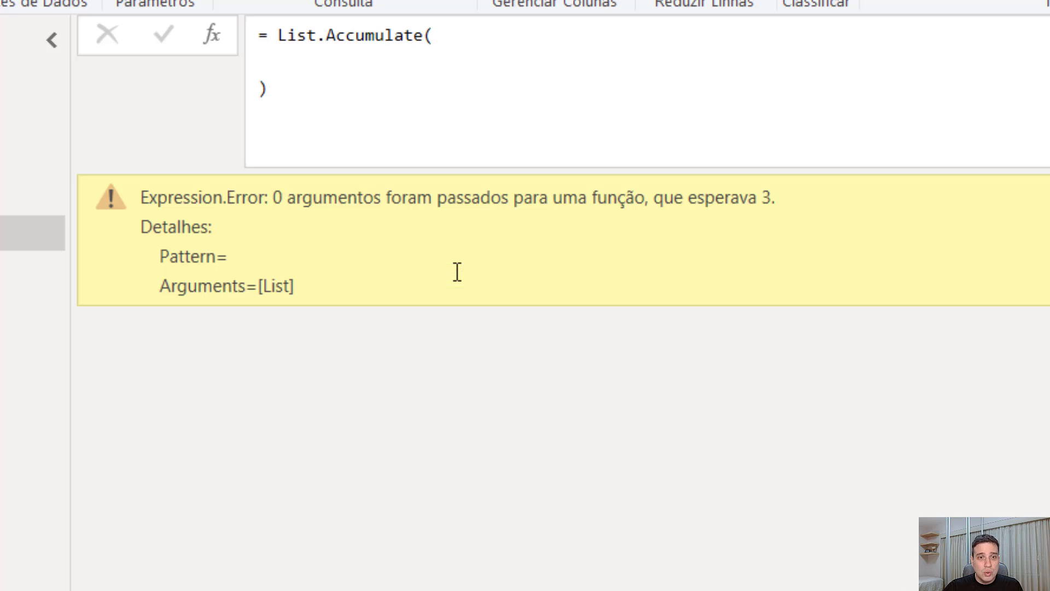
# Step: Enter the list { 2 .. 10 } as the first argument of List.Accumulate
pyautogui.click(417, 71)
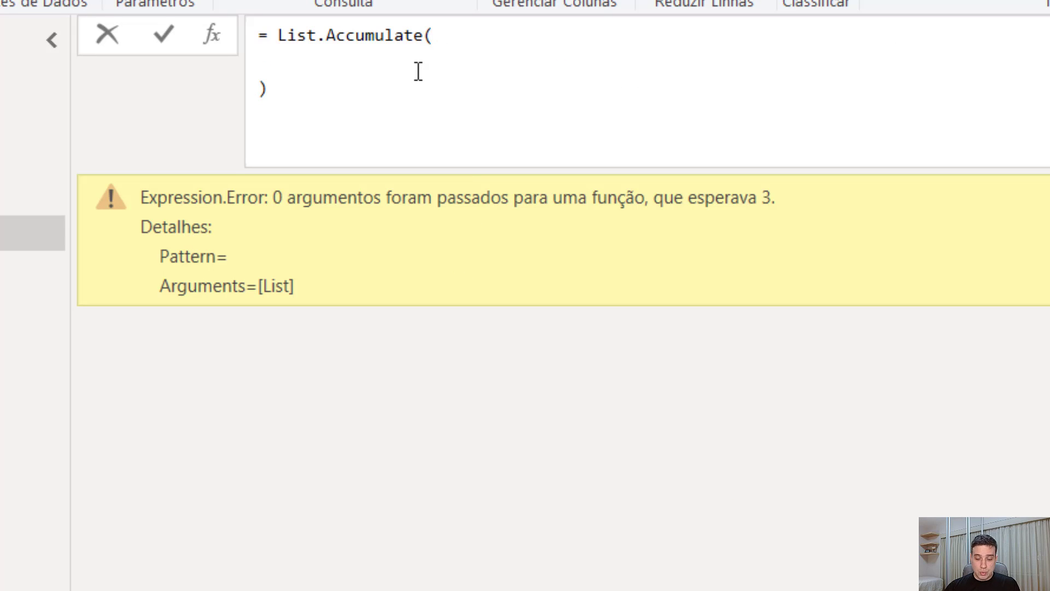
pyautogui.write('{')
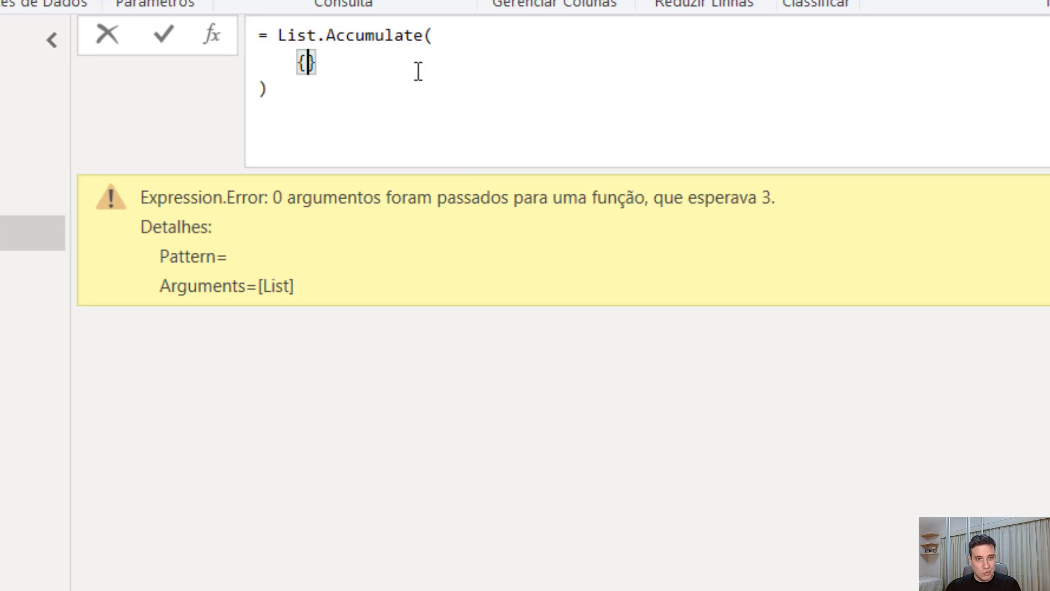
pyautogui.write(' 2 .. 10')
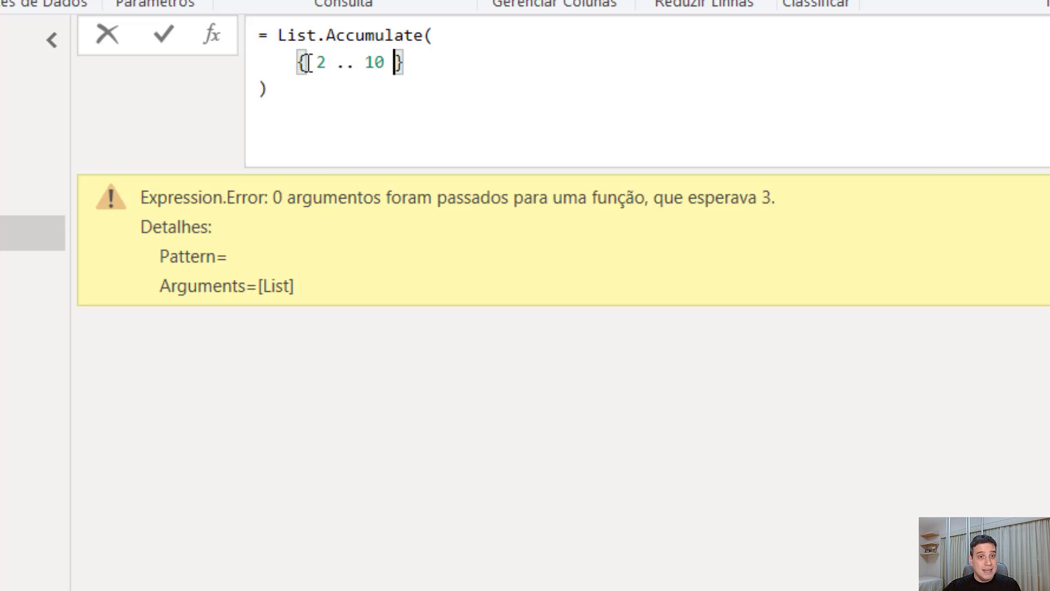
# Step: Wrap the 2 to 10 list in List.Reverse: List.Reverse( { 2 .. 10 } )
pyautogui.click(293, 61)
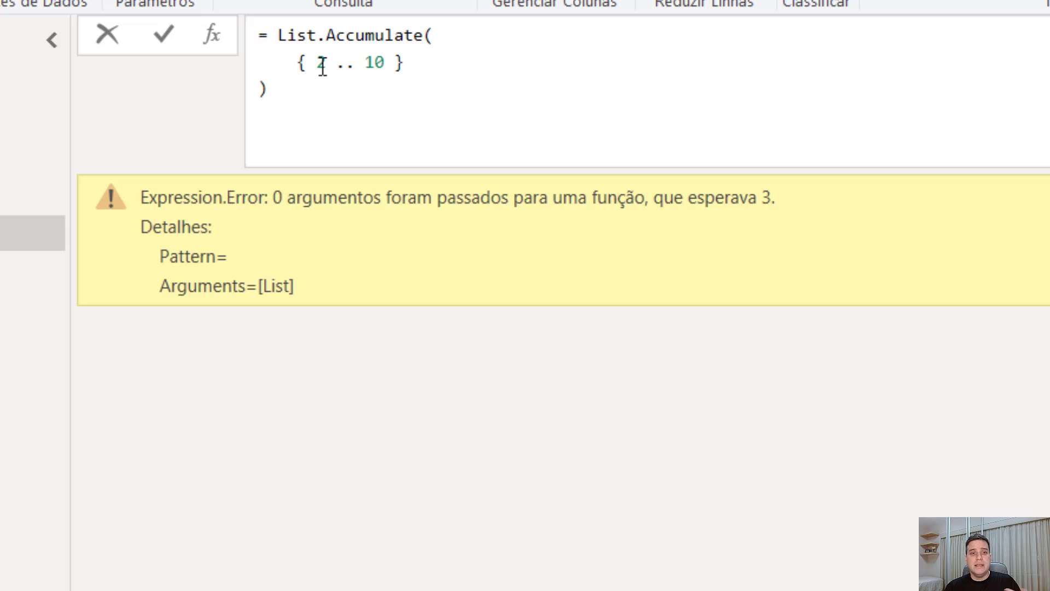
pyautogui.write('List')
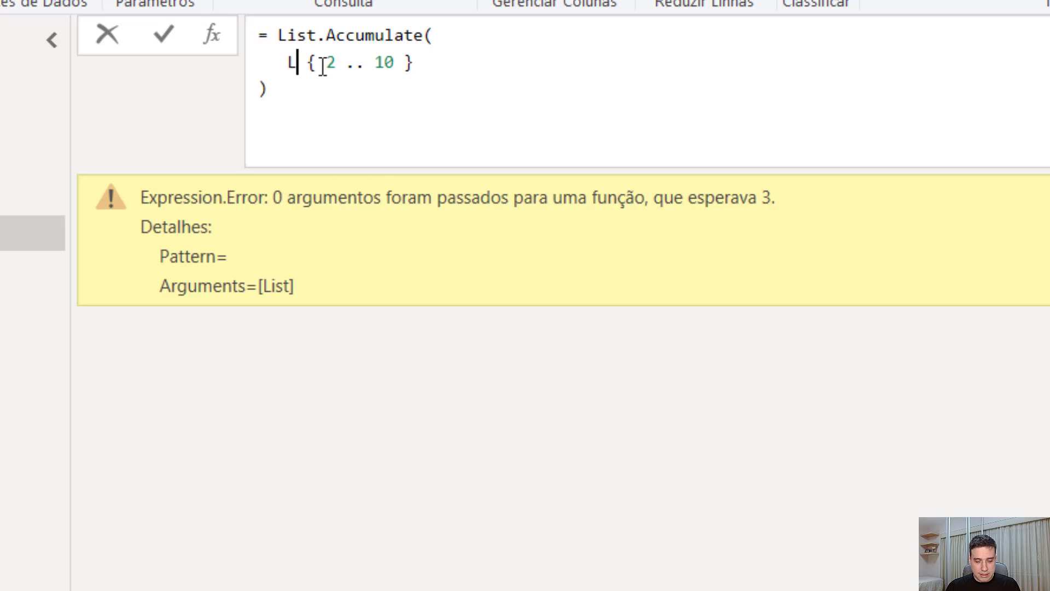
pyautogui.write('.Revers')
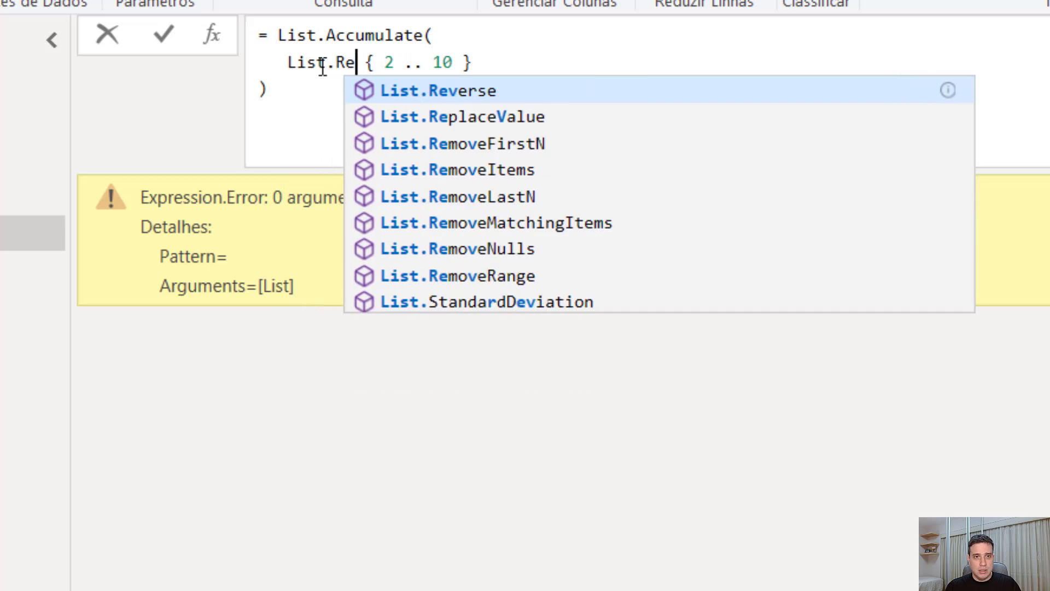
pyautogui.write('e()')
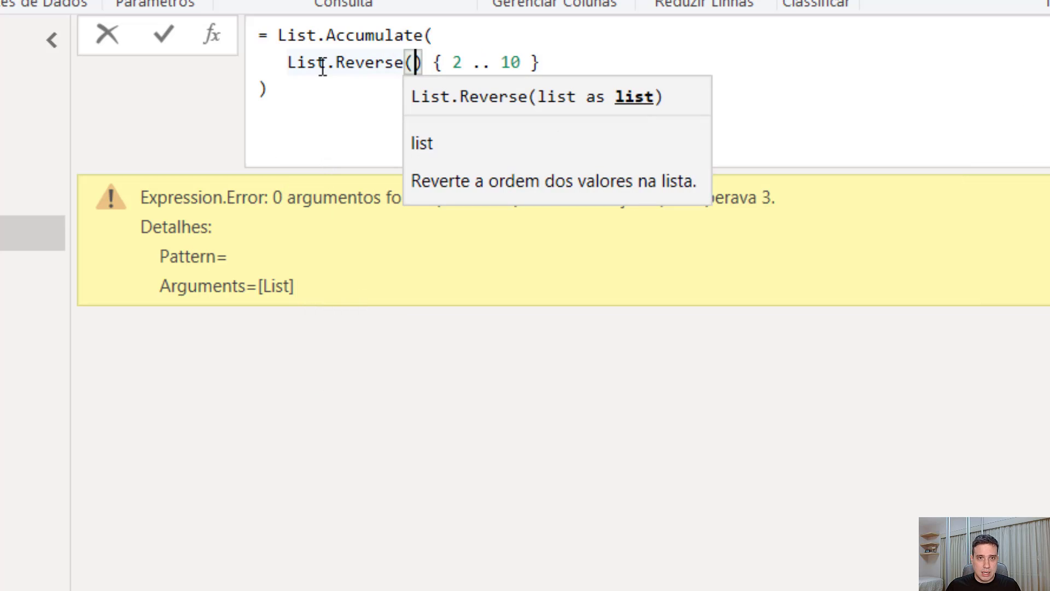
pyautogui.press('BackSpace')
pyautogui.press('Right')
pyautogui.press('Right')
pyautogui.press('Right')
pyautogui.press('Right')
pyautogui.press('Right')
pyautogui.press('Right')
pyautogui.press('Right')
pyautogui.press('Right')
pyautogui.press('Right')
pyautogui.press('Right')
pyautogui.press('Right')
pyautogui.press('Right')
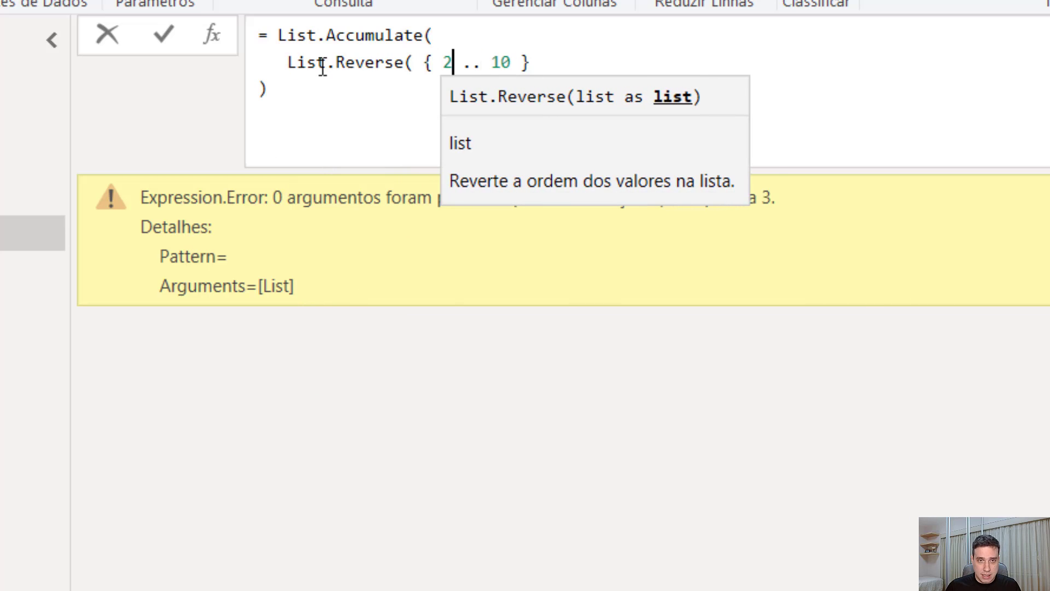
pyautogui.write(')')
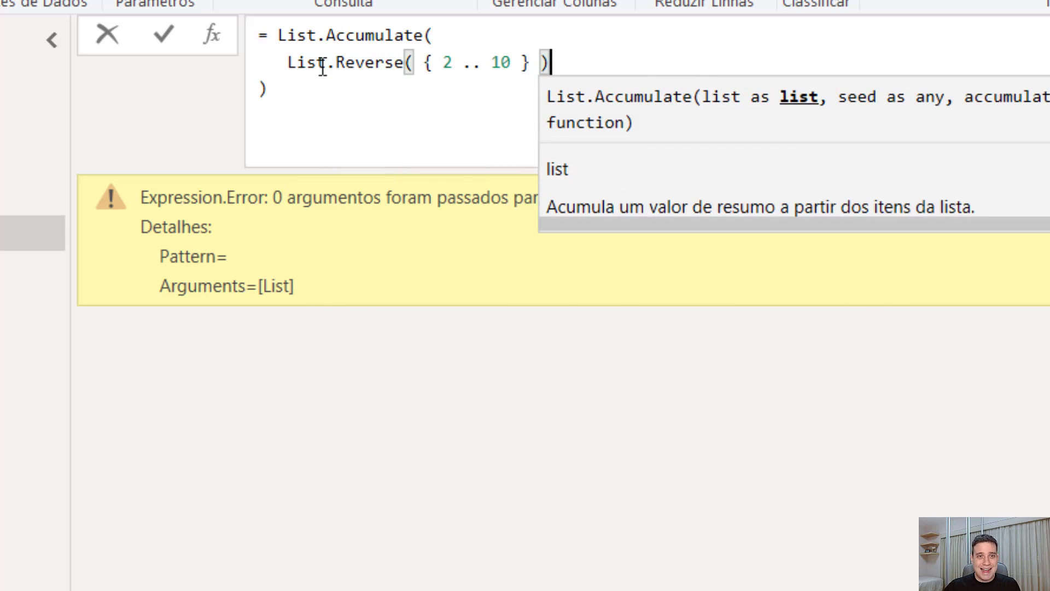
# Step: Make List.Reverse( { 2 .. 10 } ) the step's entire formula in place of the List.Accumulate call and apply it
pyautogui.keyDown('shift'); pyautogui.click(286, 62); pyautogui.keyUp('shift')
pyautogui.hotkey('ctrl', 'c')
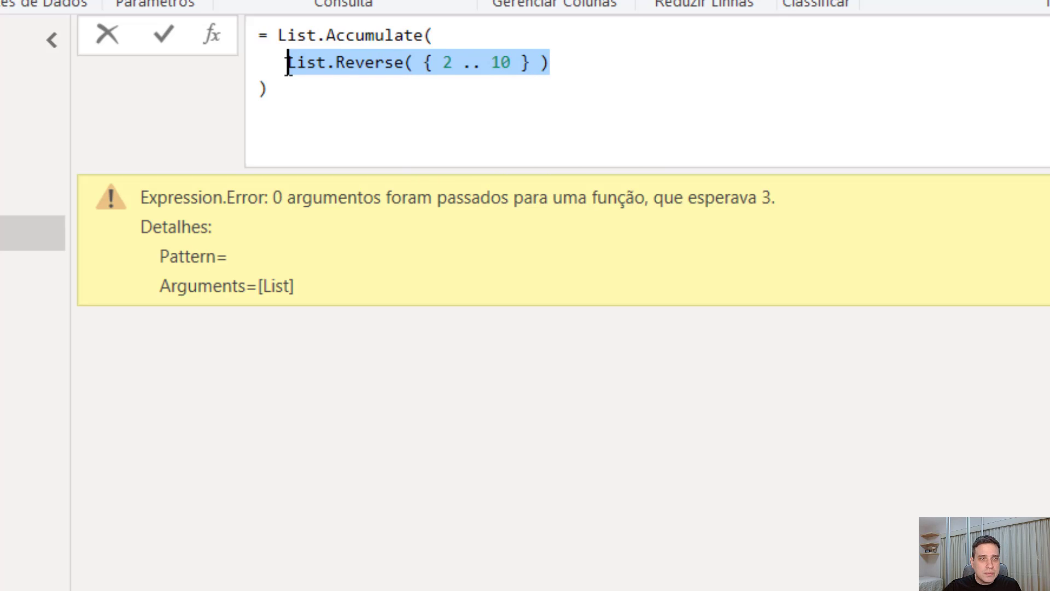
pyautogui.press('BackSpace')
pyautogui.moveTo(311, 90); pyautogui.dragTo(274, 37)
pyautogui.hotkey('ctrl', 'v')
pyautogui.press('Return')
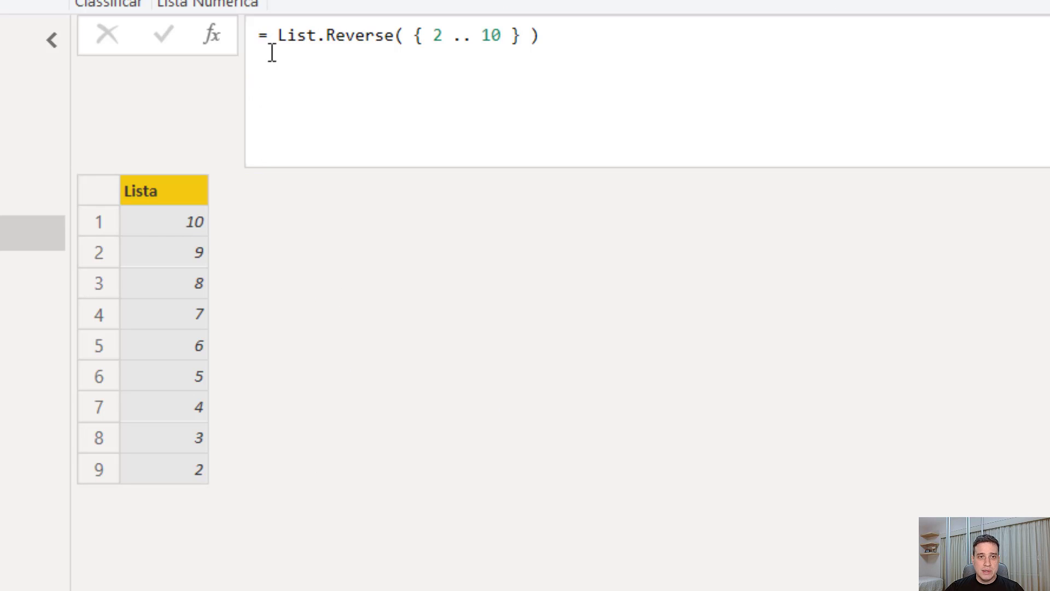
# Step: Wrap List.Reverse( { 2 .. 10 } ) in List.Accumulate again, with the reversed list and the closing parenthesis on separate lines
pyautogui.click(277, 35)
pyautogui.hotkey('shift', 'Return')
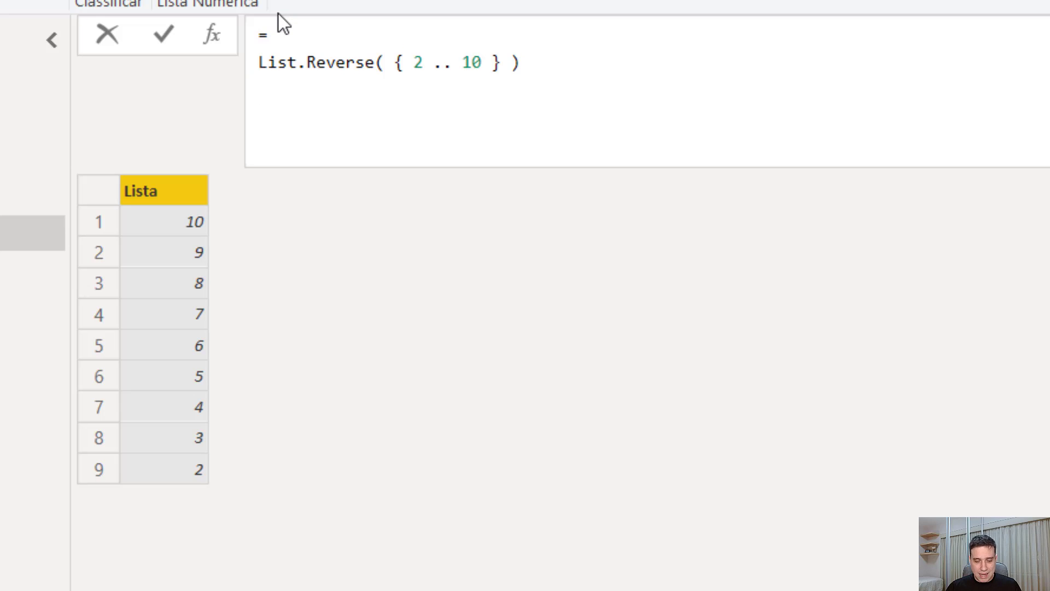
pyautogui.write('List.Acc')
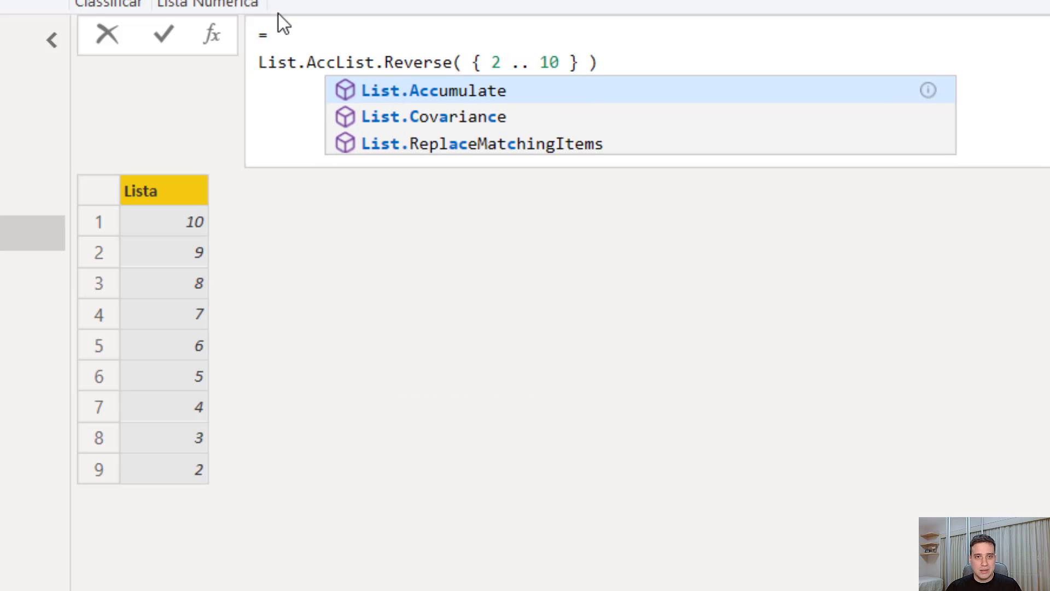
pyautogui.write('umulate')
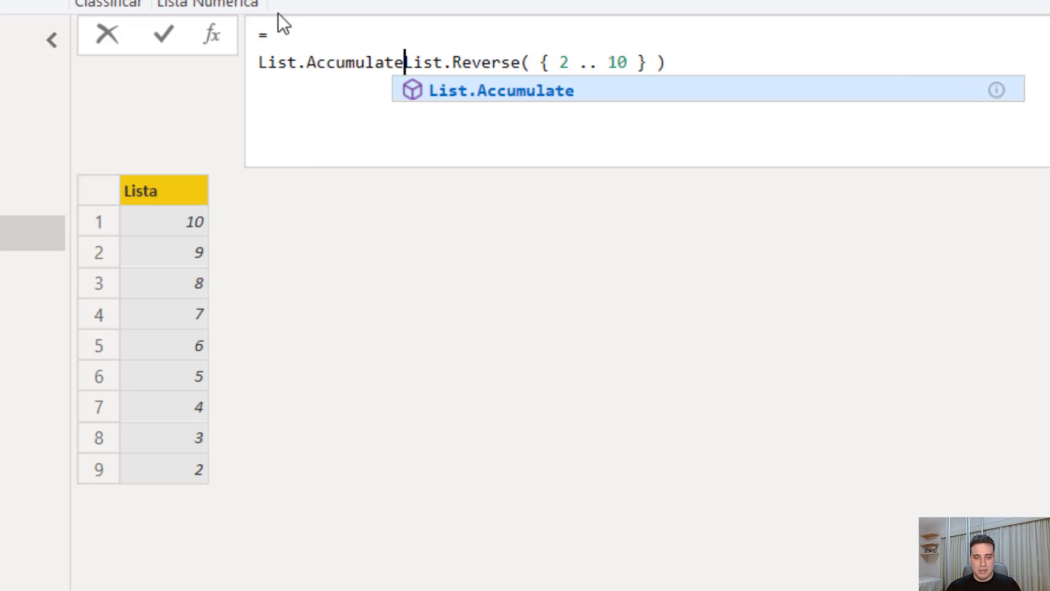
pyautogui.write('(')
pyautogui.hotkey('shift', 'Return')
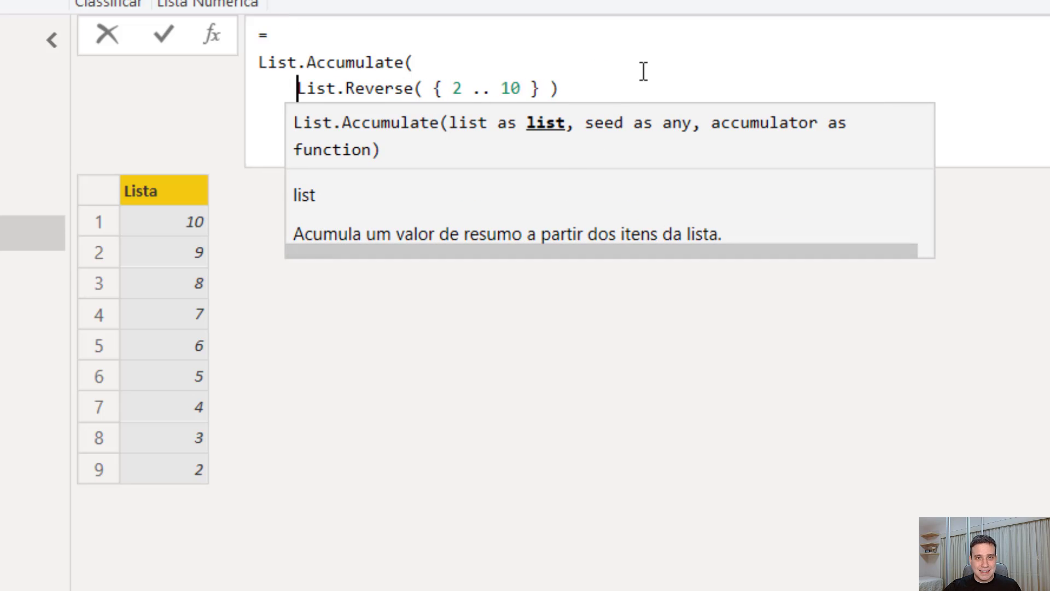
pyautogui.click(619, 80)
pyautogui.hotkey('shift', 'Return')
pyautogui.write(')')
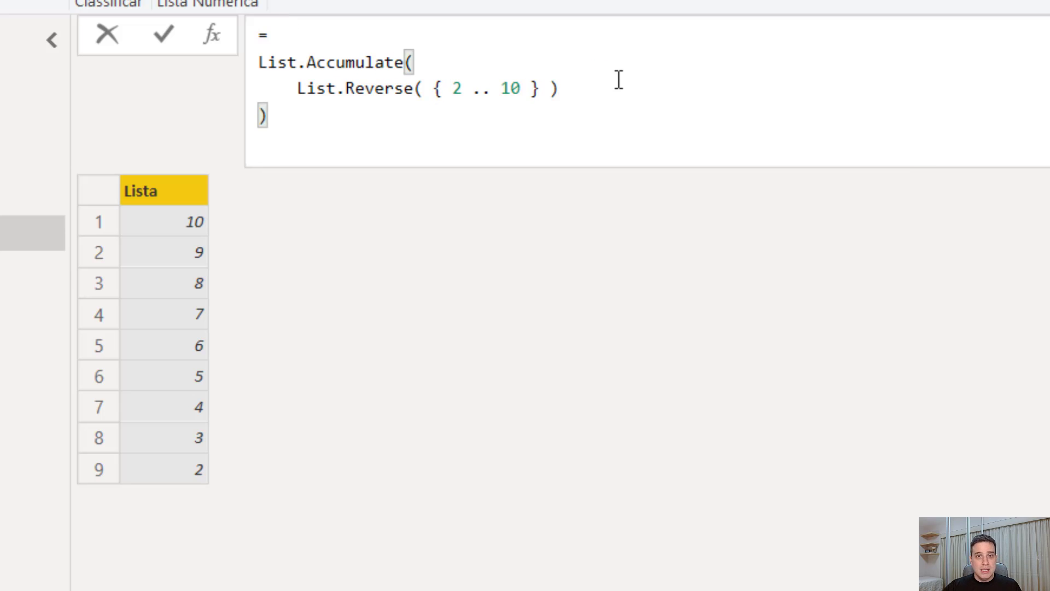
# Step: Add 0 on its own line as the seed argument of List.Accumulate, followed by a comma and a new line
pyautogui.click(619, 80)
pyautogui.write(',')
pyautogui.hotkey('shift', 'Return')
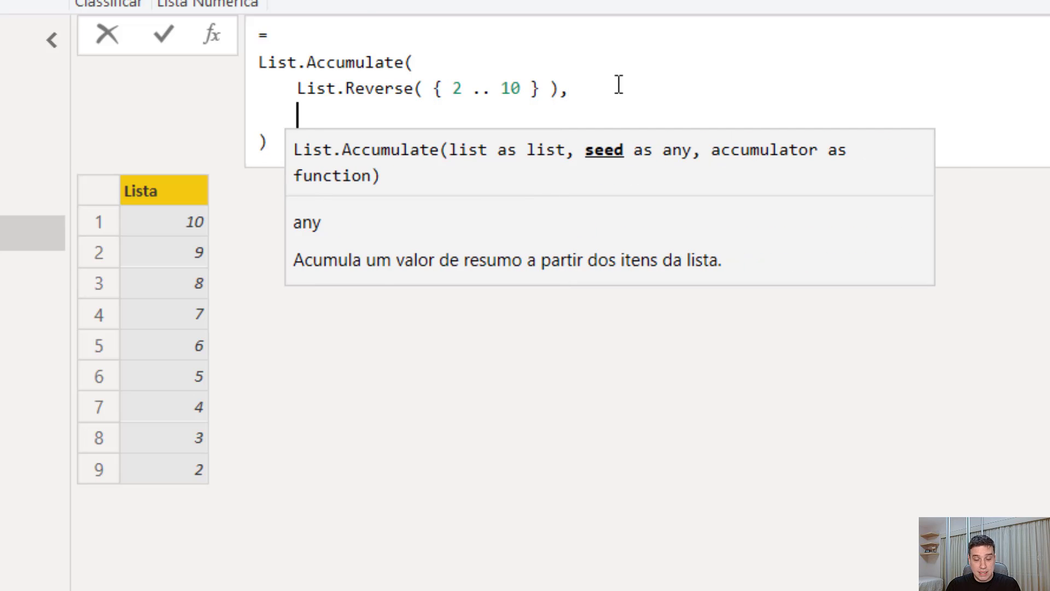
pyautogui.write('0')
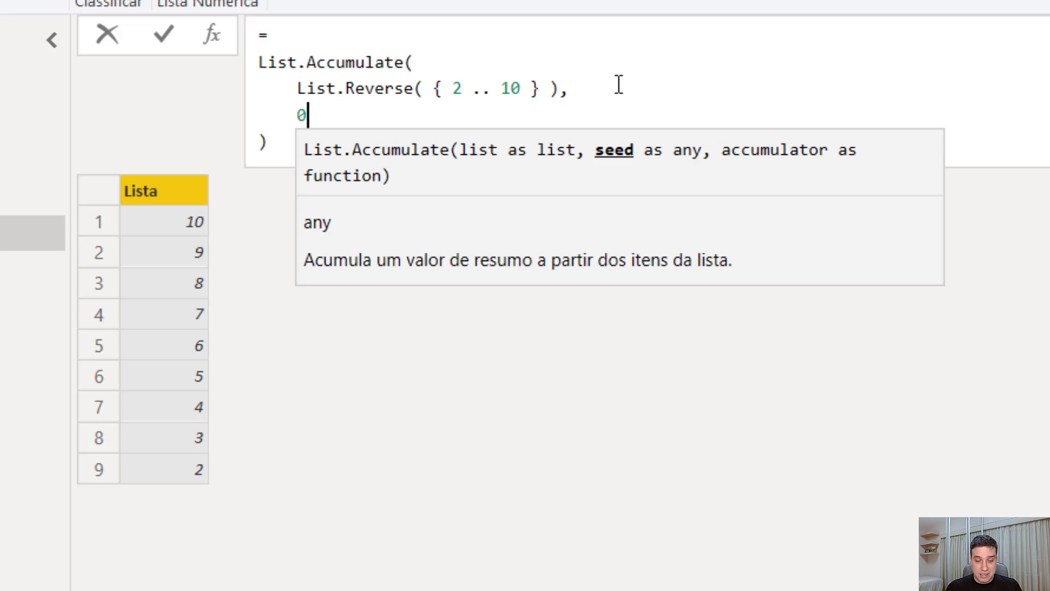
pyautogui.write(',')
pyautogui.hotkey('shift', 'Return')
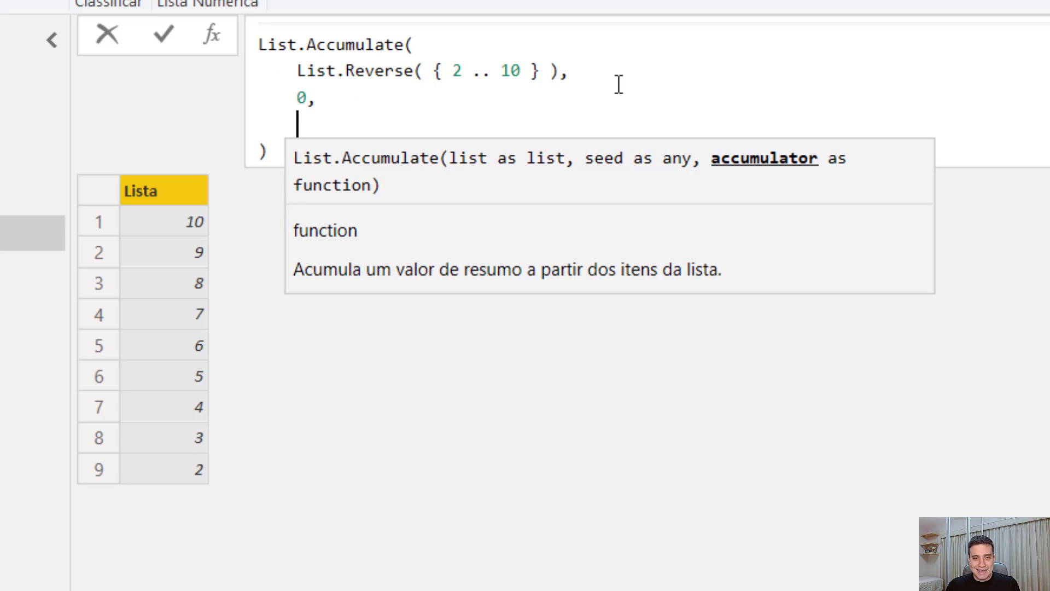
# Step: Write the accumulator function's parameters and begin its body on the third argument line: (seed, item) => seed +
pyautogui.write('(seed')
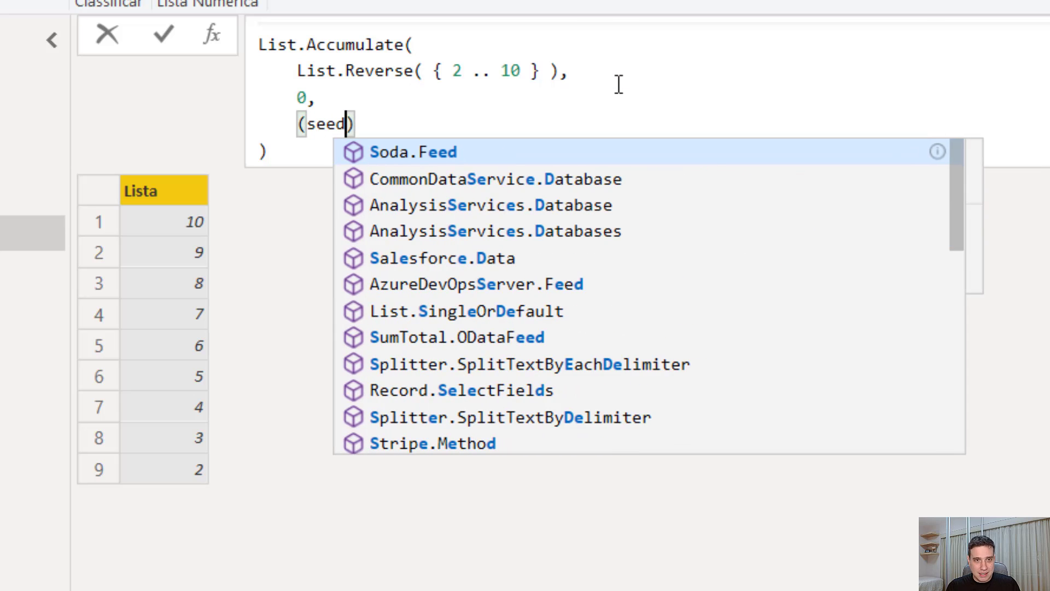
pyautogui.write(', item')
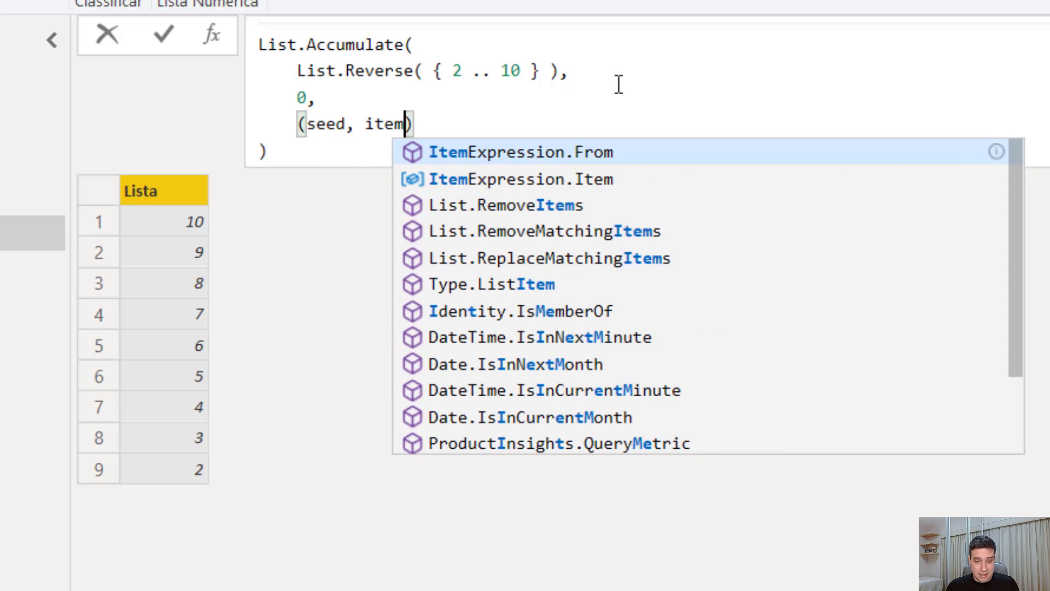
pyautogui.write(') =')
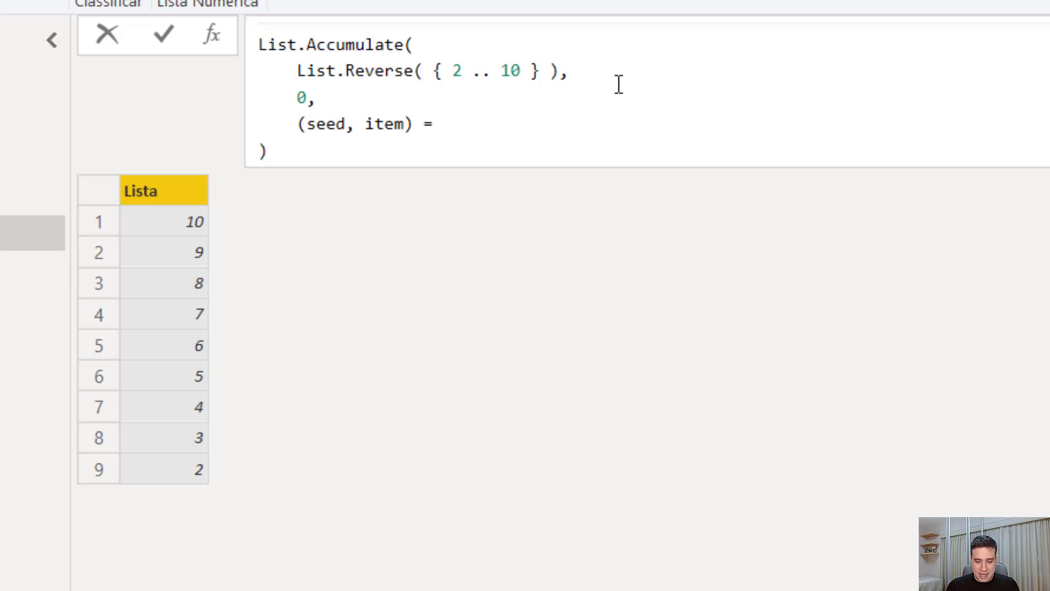
pyautogui.write('> see')
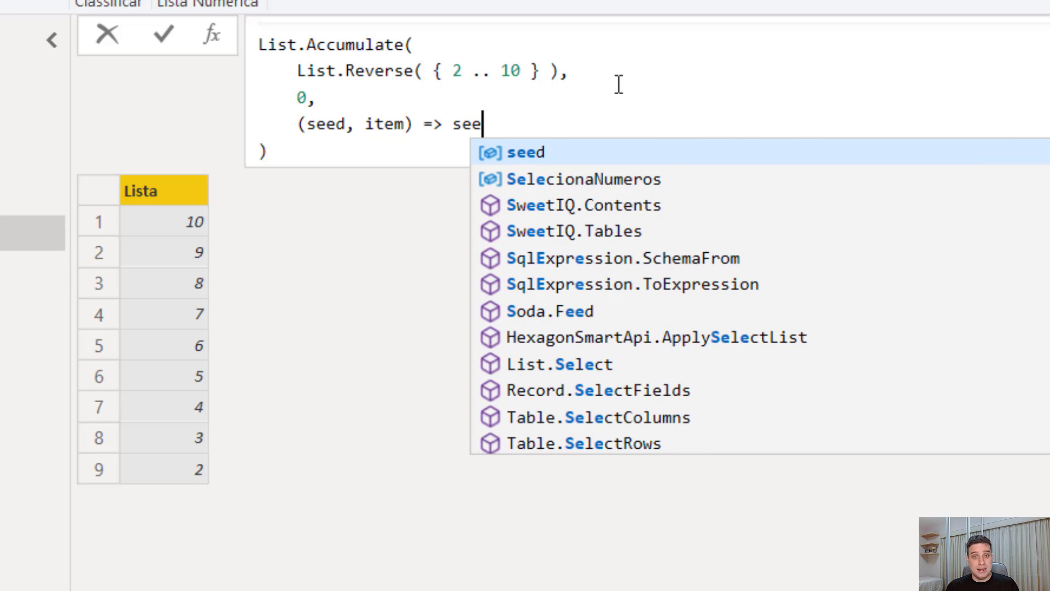
pyautogui.press('Tab')
pyautogui.write('+')
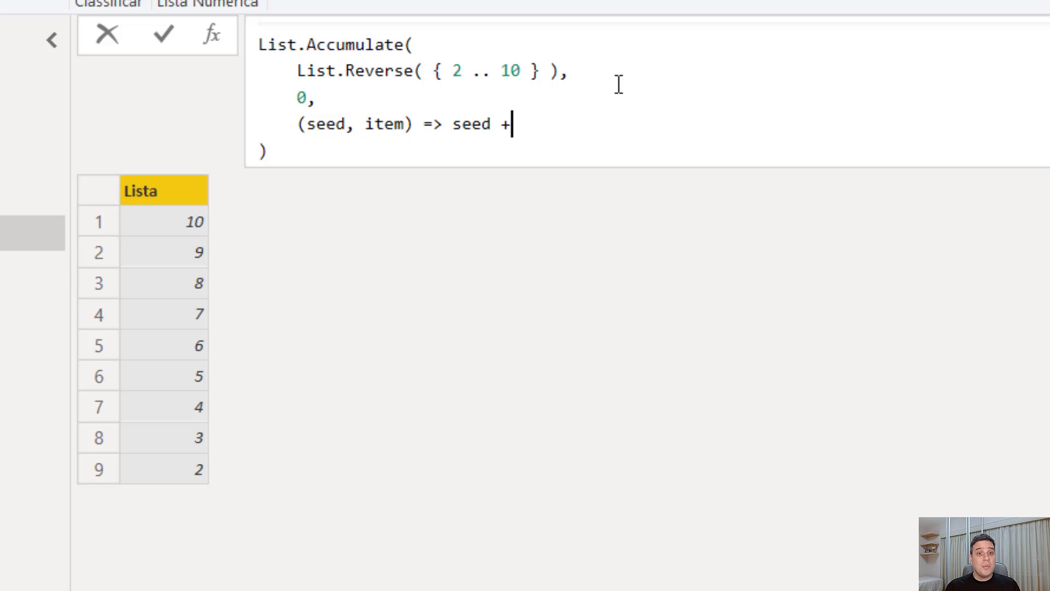
# Step: Continue the accumulator body with item I #"9Digitos"{item -2} and apply the formula
pyautogui.write(' item I')
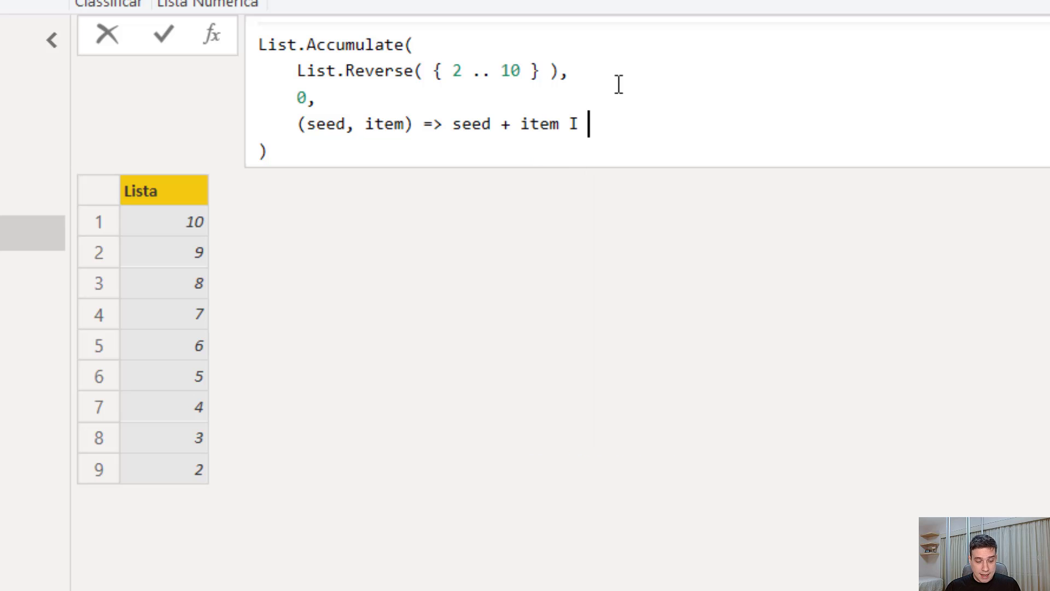
pyautogui.write(' #')
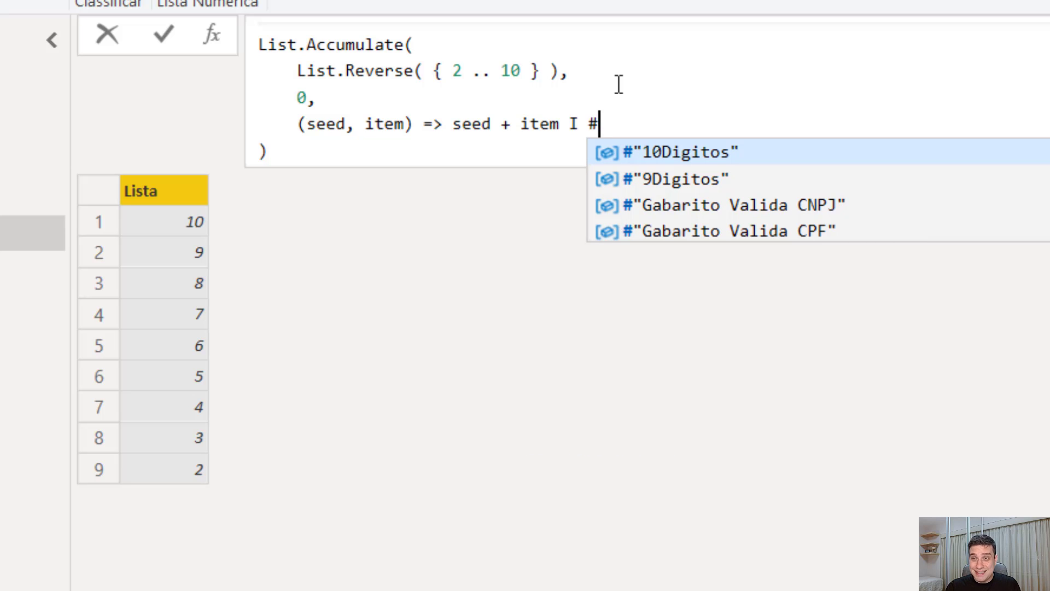
pyautogui.write('9')
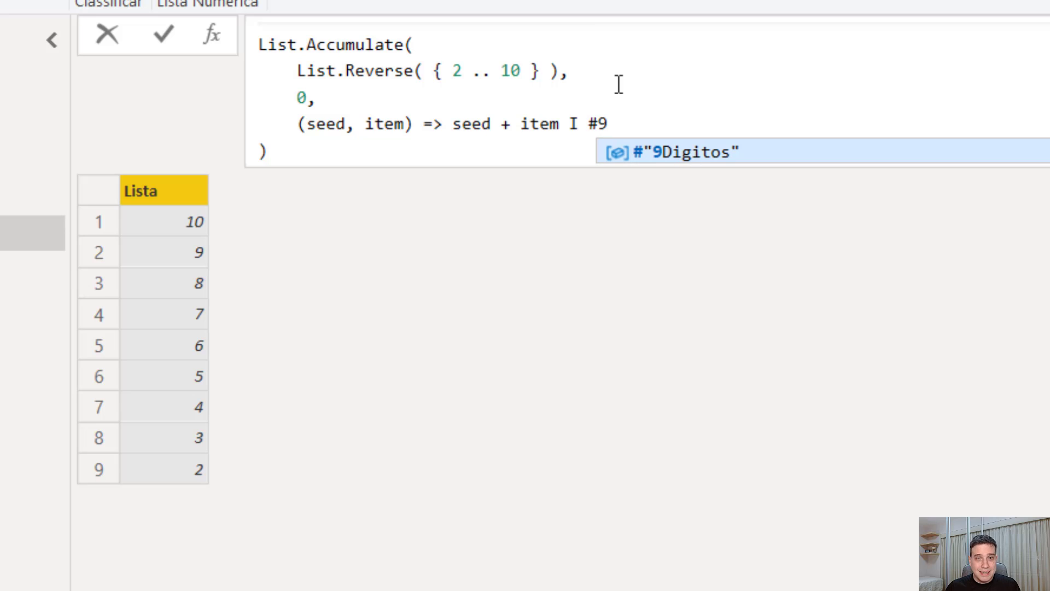
pyautogui.press('Tab')
pyautogui.write('{')
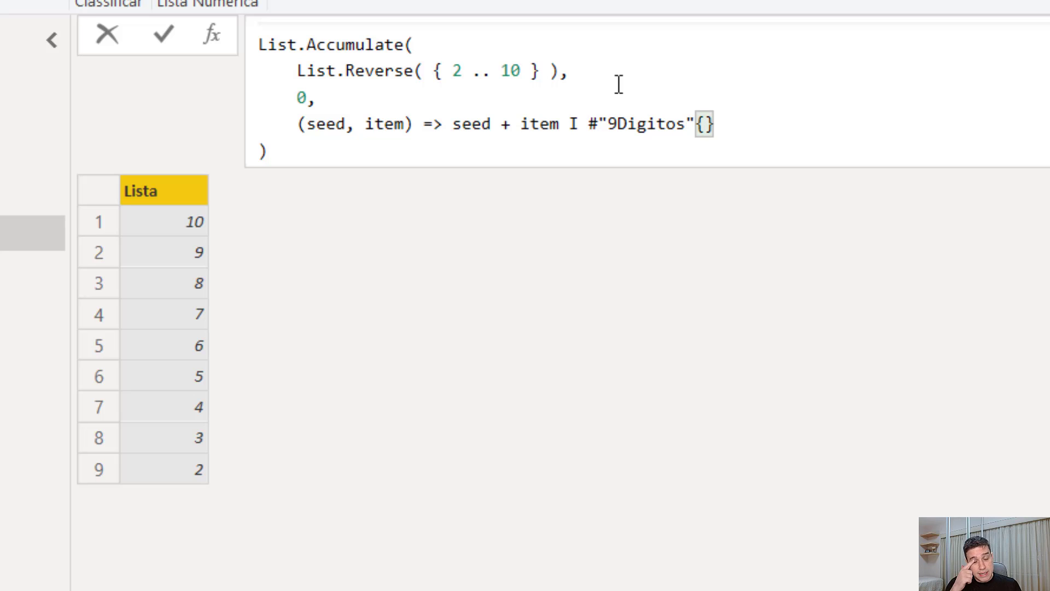
pyautogui.write('it')
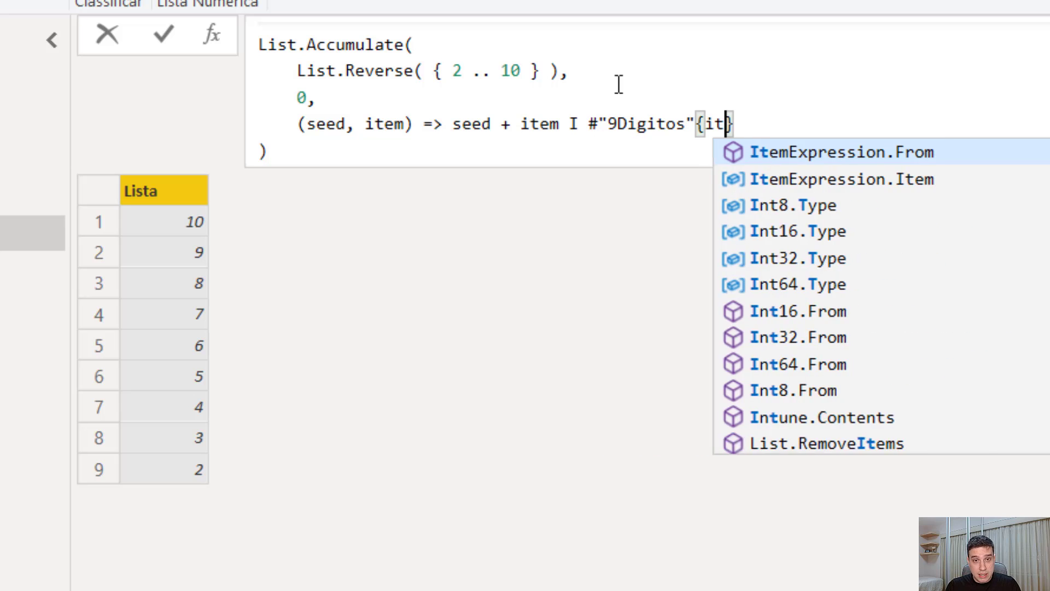
pyautogui.write('em -2')
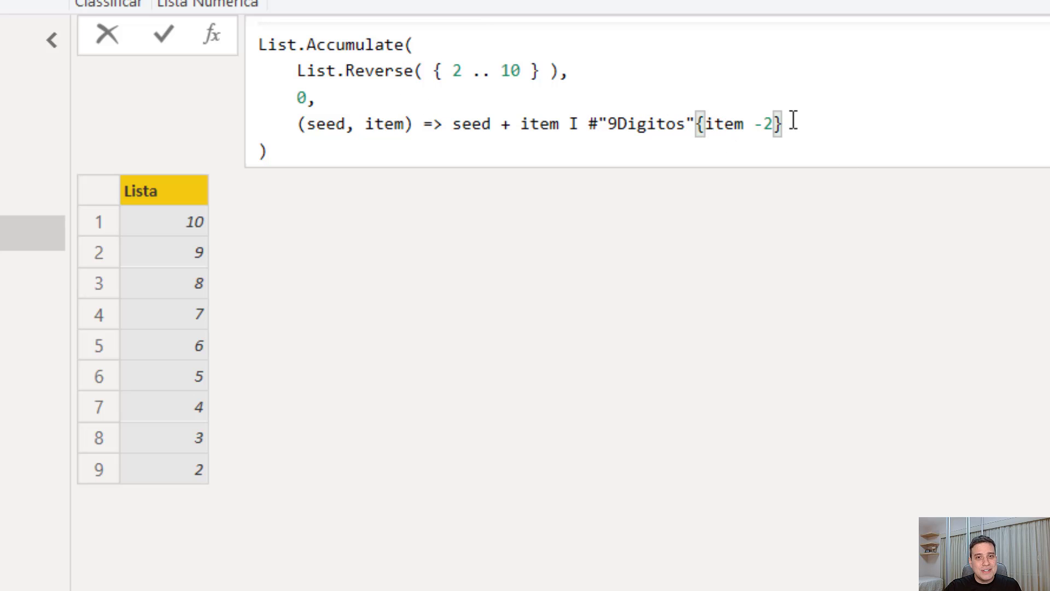
pyautogui.moveTo(793, 121); pyautogui.dragTo(709, 127)
pyautogui.moveTo(701, 127); pyautogui.dragTo(695, 126)
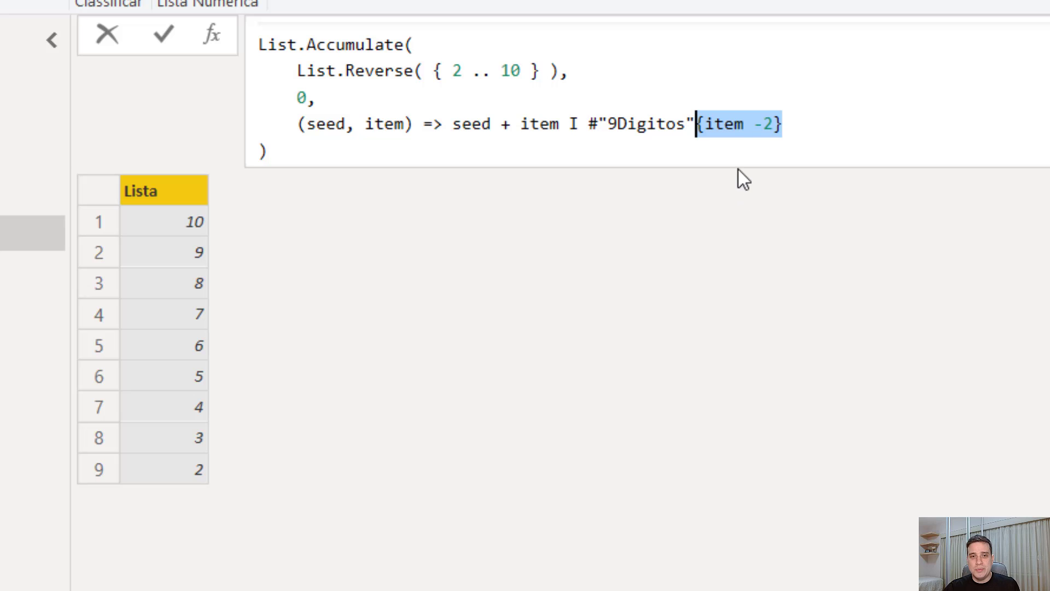
pyautogui.click(795, 129)
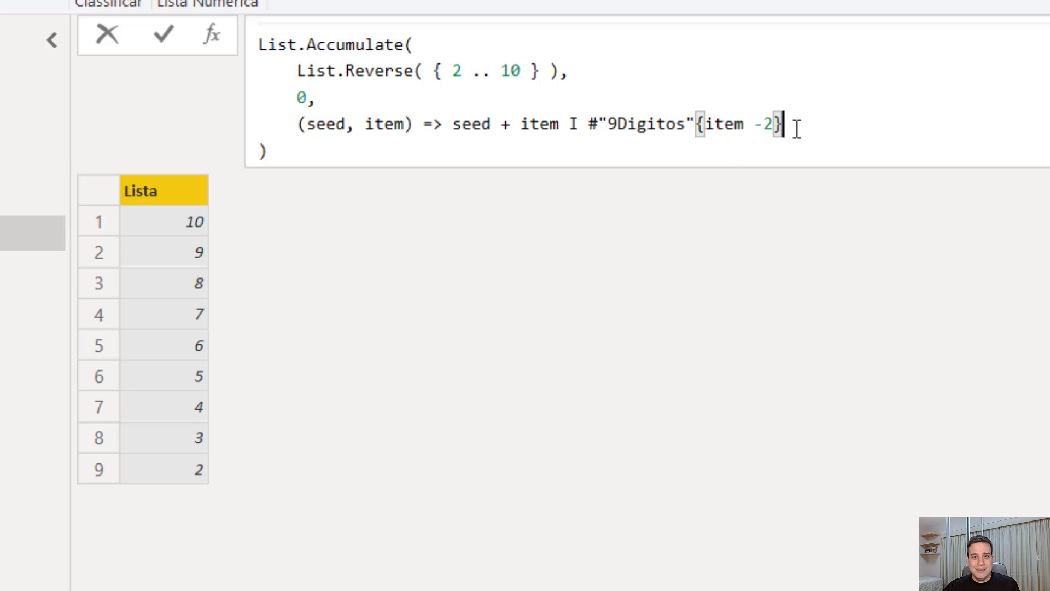
pyautogui.press('Return')
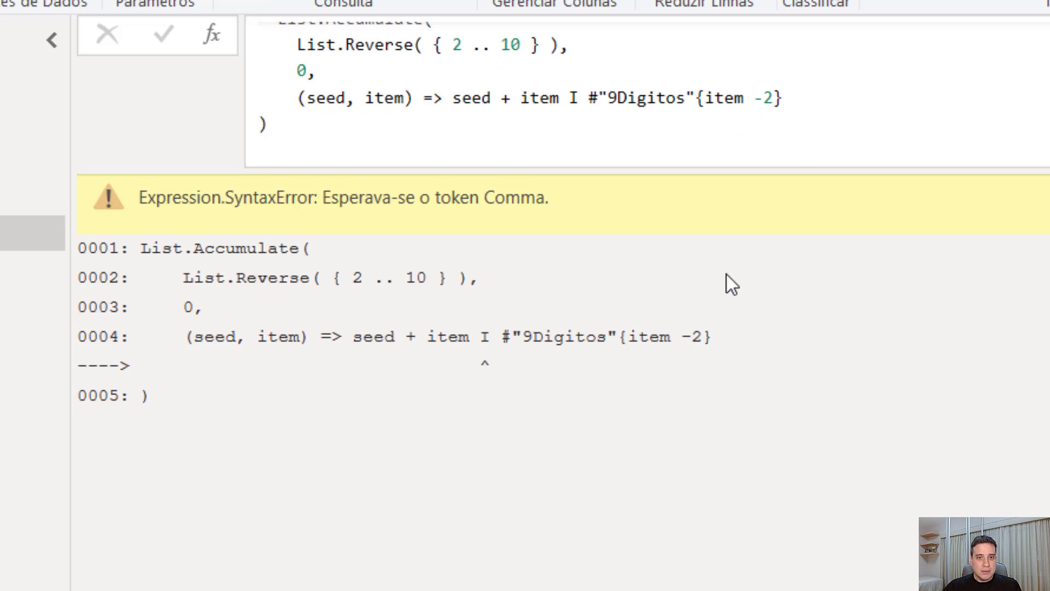
# Step: Replace the stray I between item and #"9Digitos" with *, apply the formula, and compare the sum with the worked CPF example
pyautogui.click(580, 99)
pyautogui.press('BackSpace')
pyautogui.write('*')
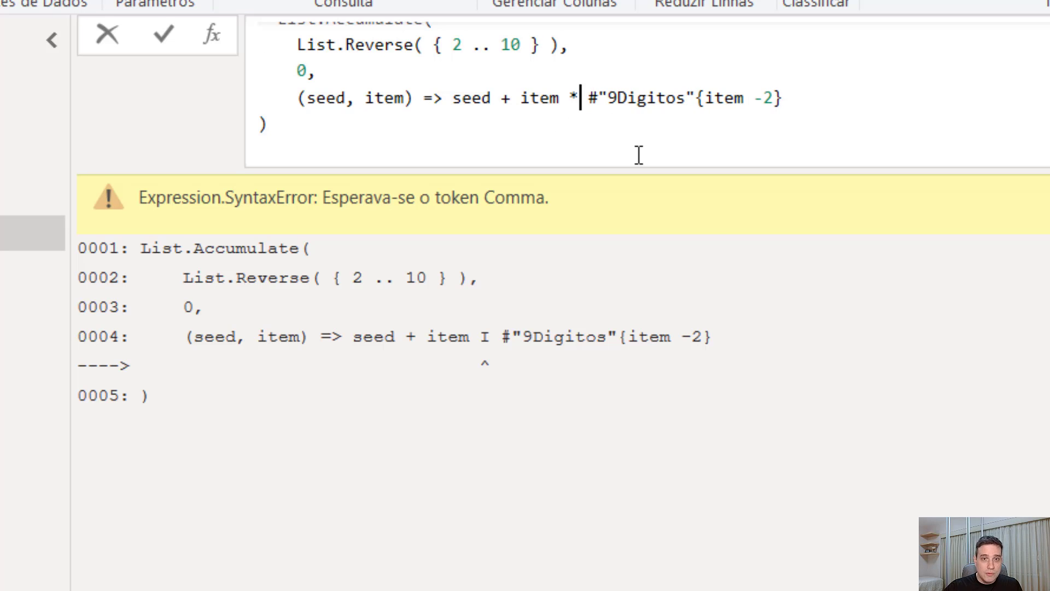
pyautogui.press('Return')
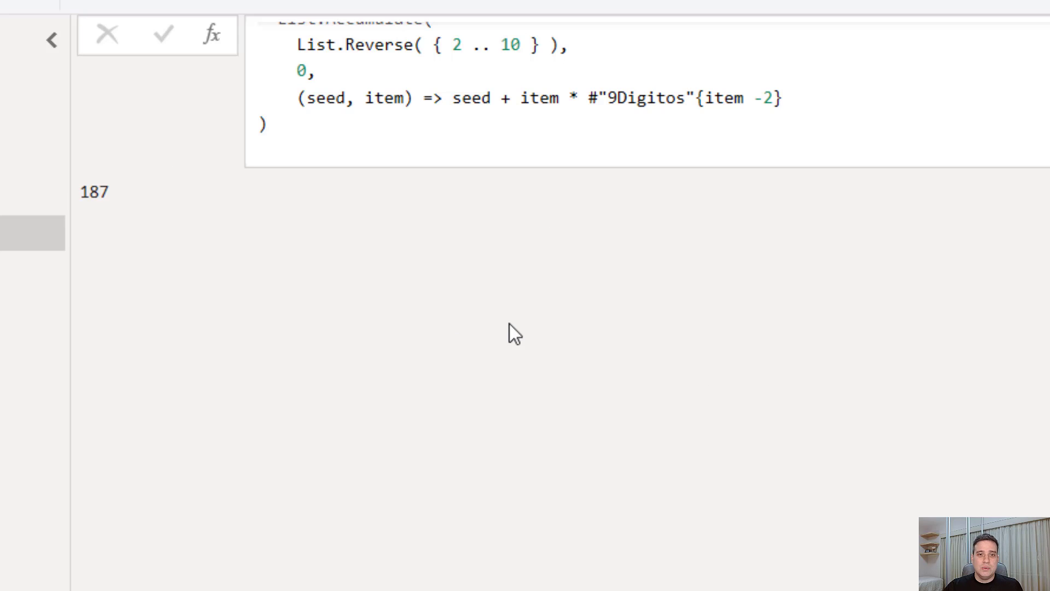
pyautogui.hotkey('alt', 'Tab')
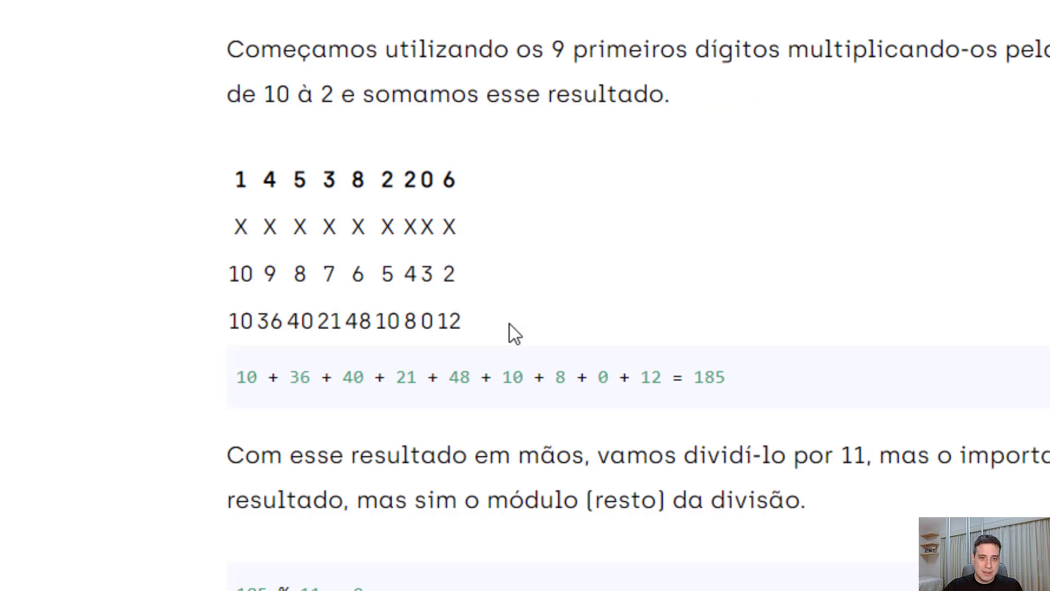
pyautogui.hotkey('alt', 'Tab')
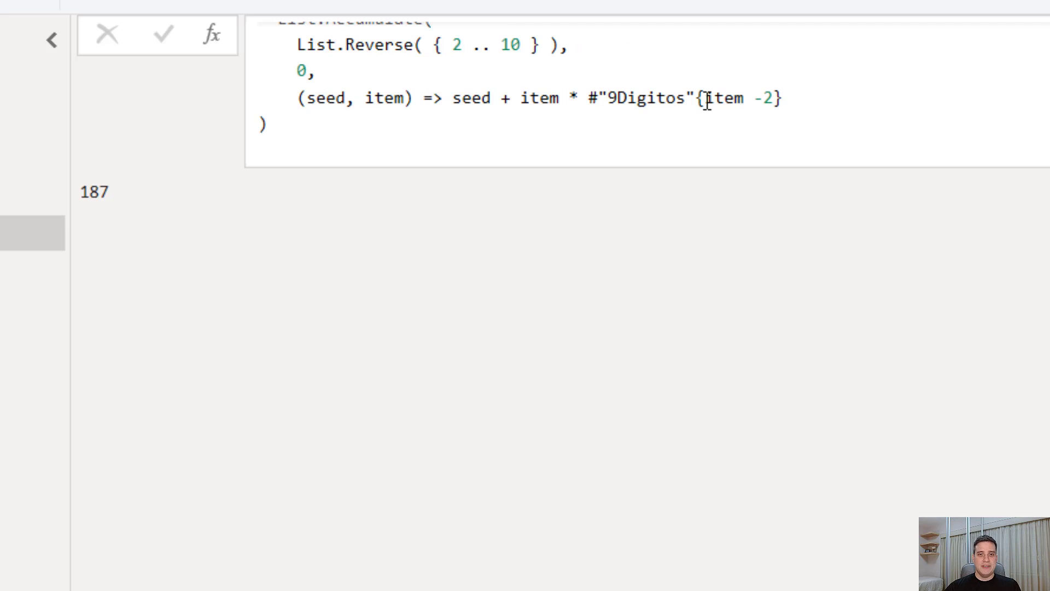
# Step: Change the index into #"9Digitos" to 10 - item and apply the formula
pyautogui.moveTo(705, 102); pyautogui.dragTo(775, 102)
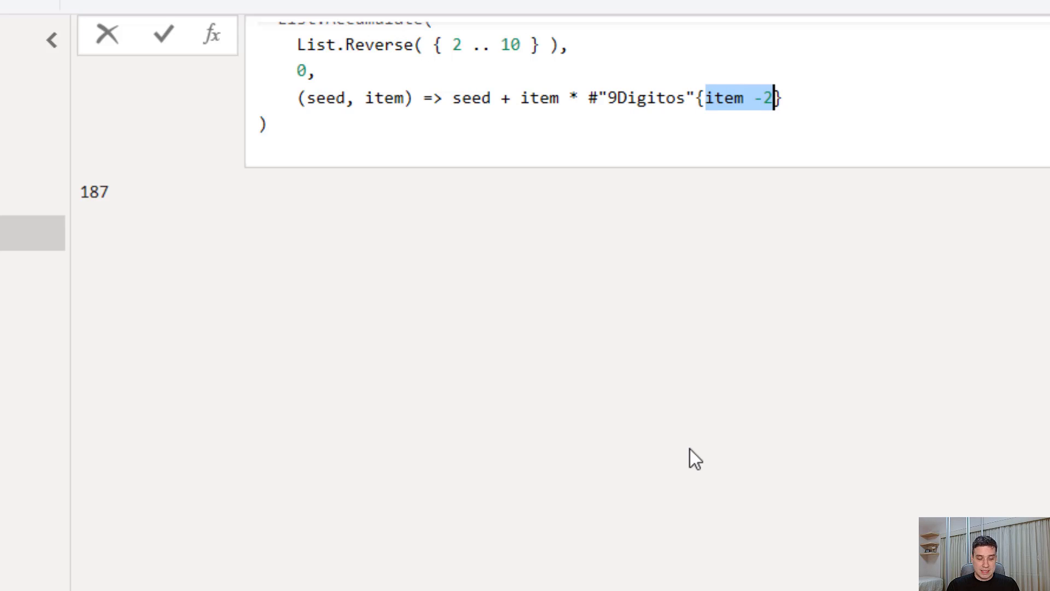
pyautogui.press('BackSpace')
pyautogui.write('10 ')
pyautogui.write('- i')
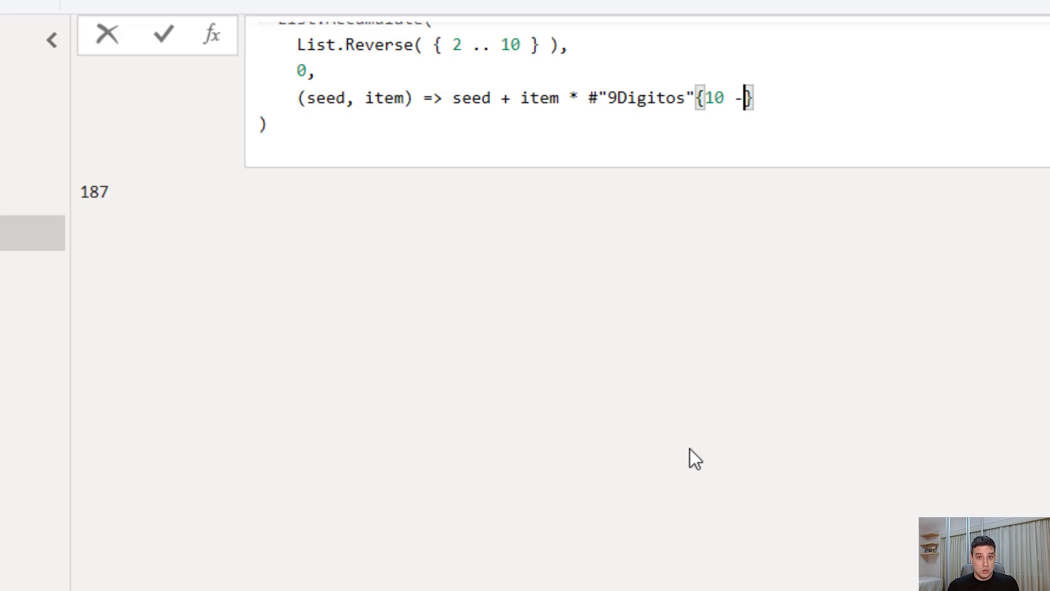
pyautogui.write('tem')
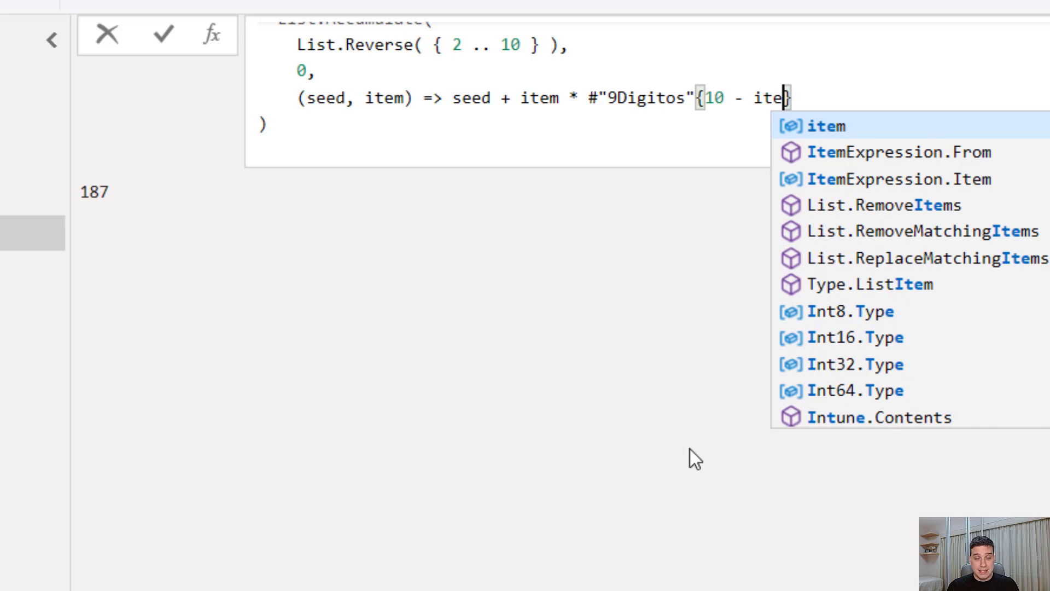
pyautogui.press('Escape')
pyautogui.press('Return')
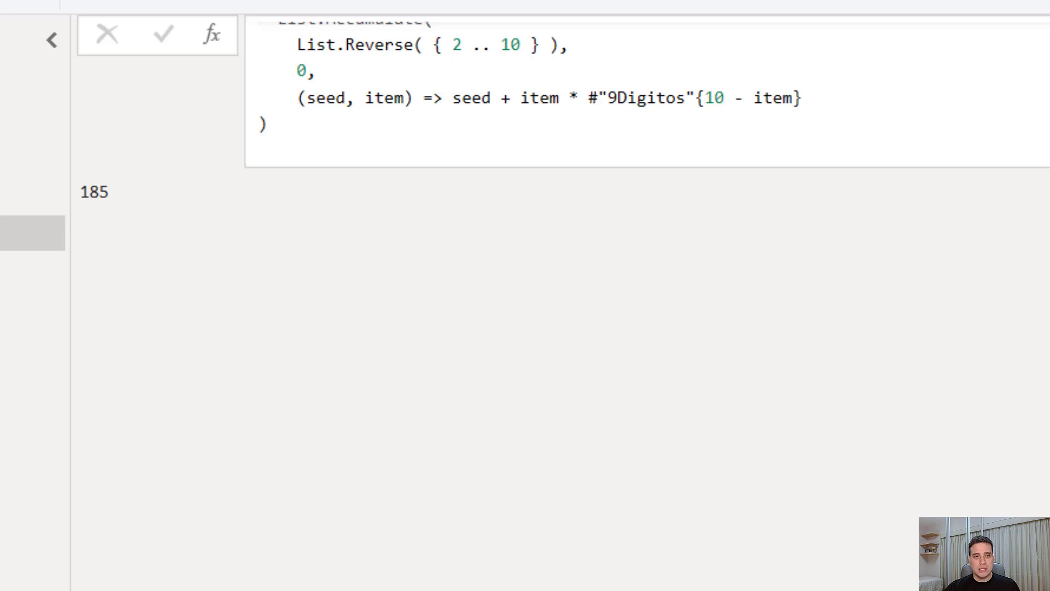
# Step: Add a new step that takes the remainder of the weighted sum divided by 11: Number.Mod(Personalizar1,11)
pyautogui.click(219, 41)
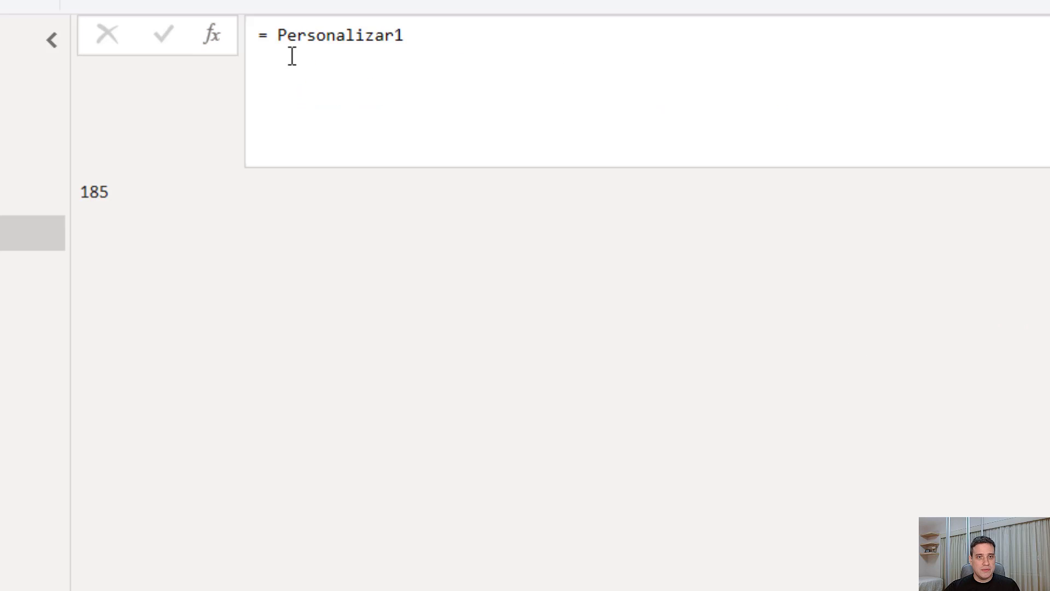
pyautogui.click(279, 40)
pyautogui.moveTo(332, 44)
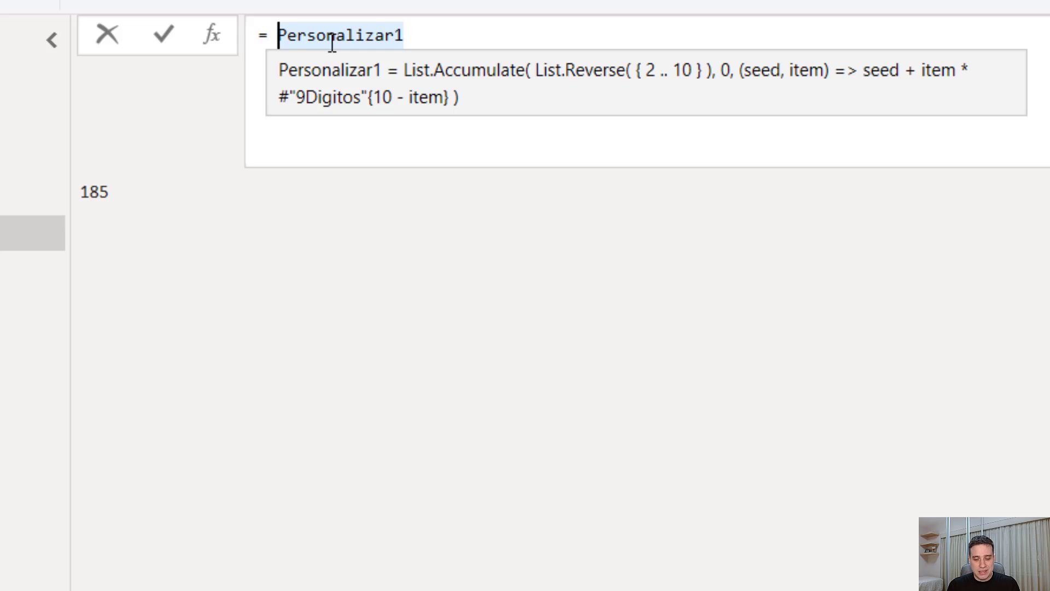
pyautogui.write('Li')
pyautogui.press('BackSpace')
pyautogui.press('BackSpace')
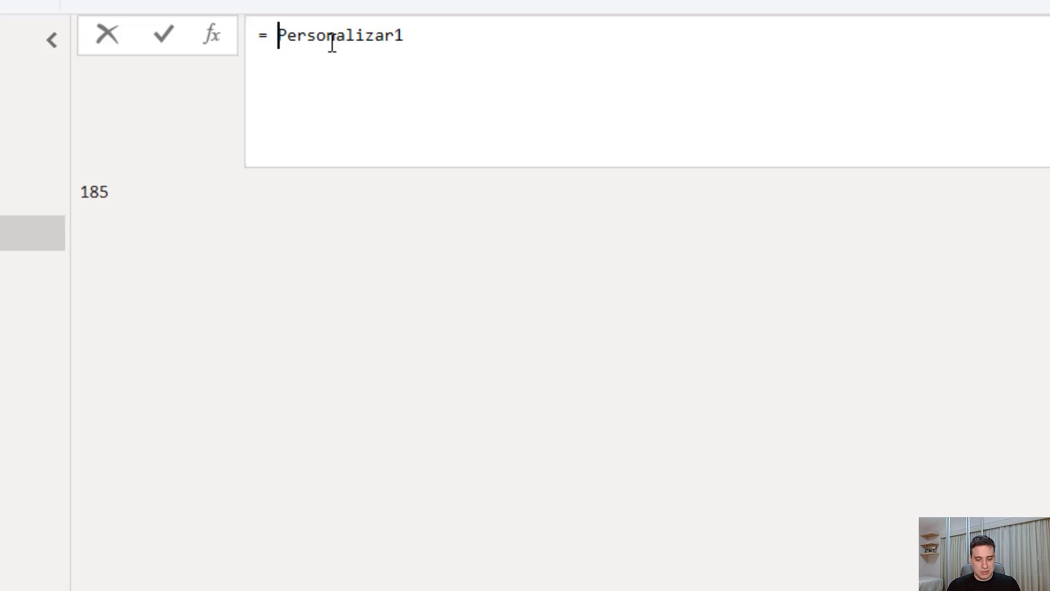
pyautogui.write('Num')
pyautogui.write('ber.Mo')
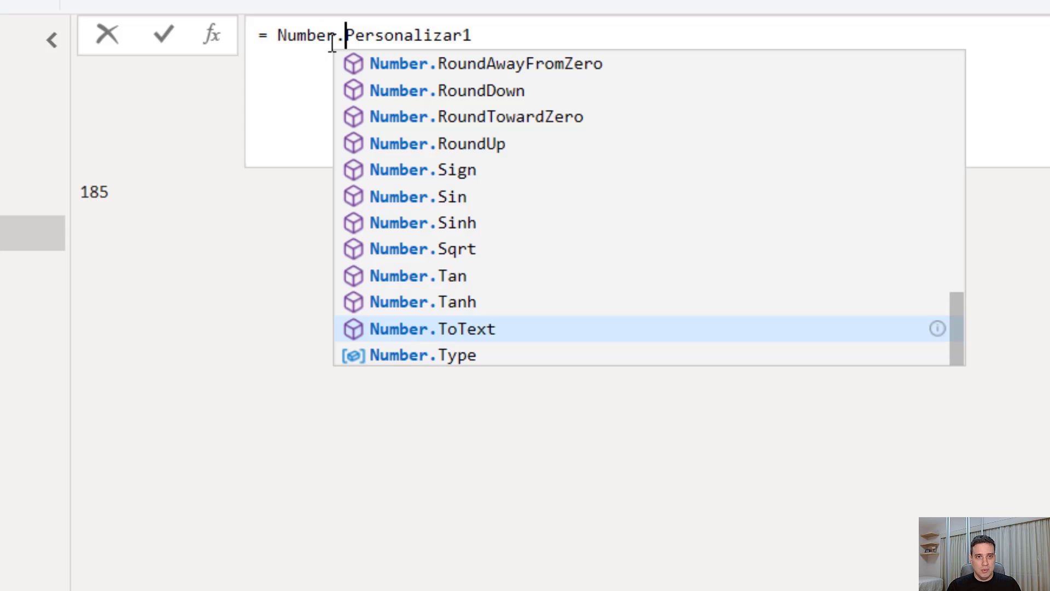
pyautogui.press('Tab')
pyautogui.write('(')
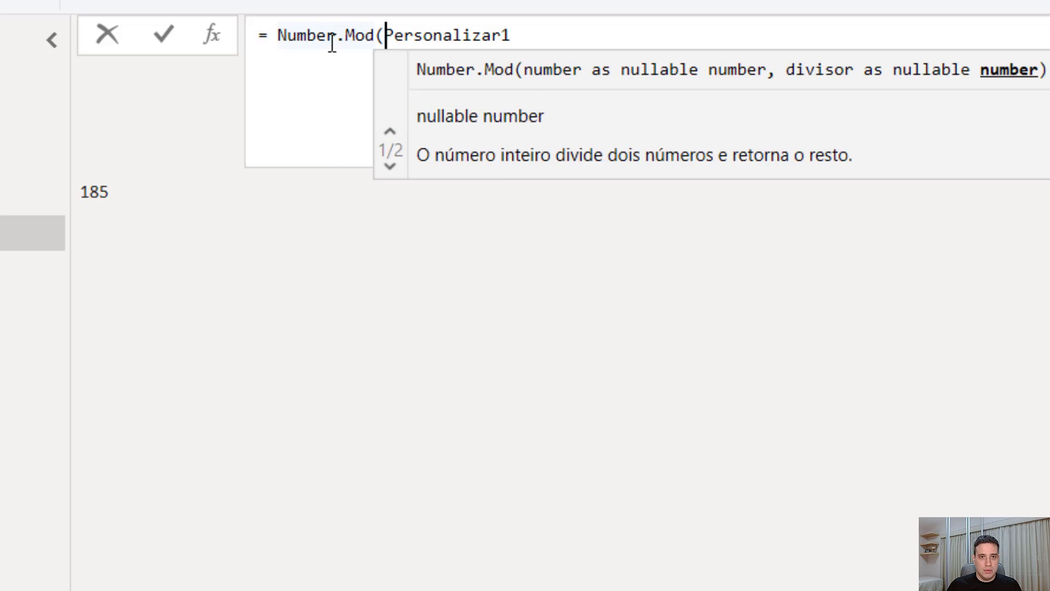
pyautogui.press('End')
pyautogui.write(',')
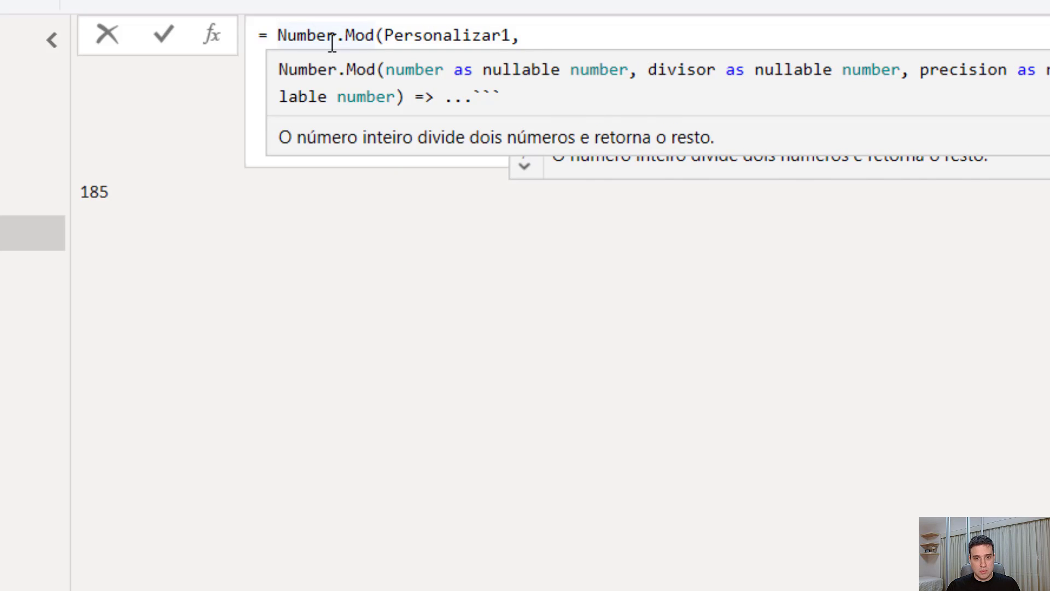
pyautogui.write('11)')
pyautogui.press('Return')
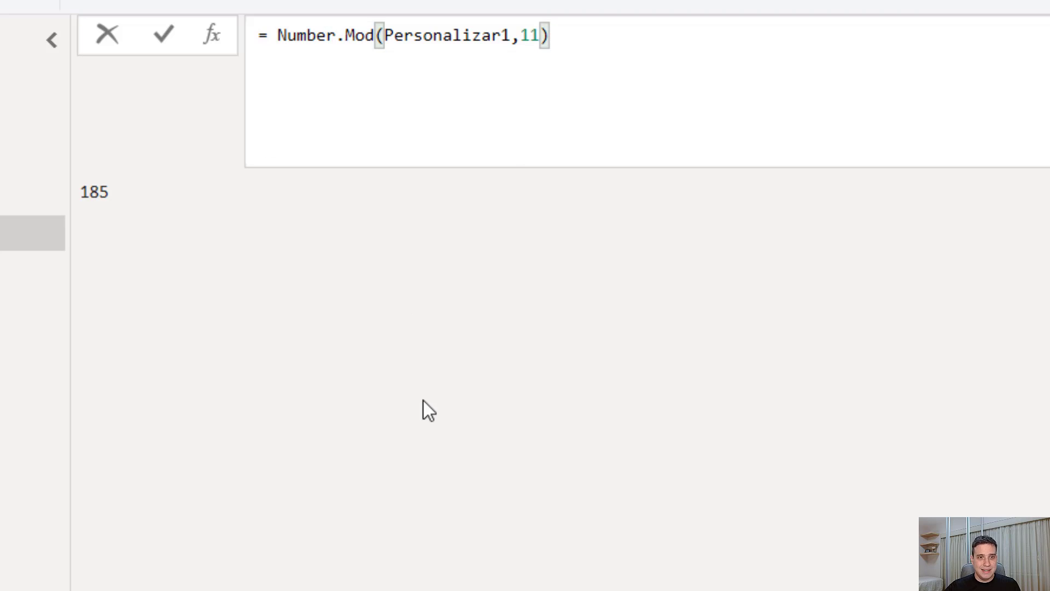
# Step: Subtract the remainder from 11 by making the formula 11 - Number.Mod(Personalizar1,11), and apply it
pyautogui.click(277, 35)
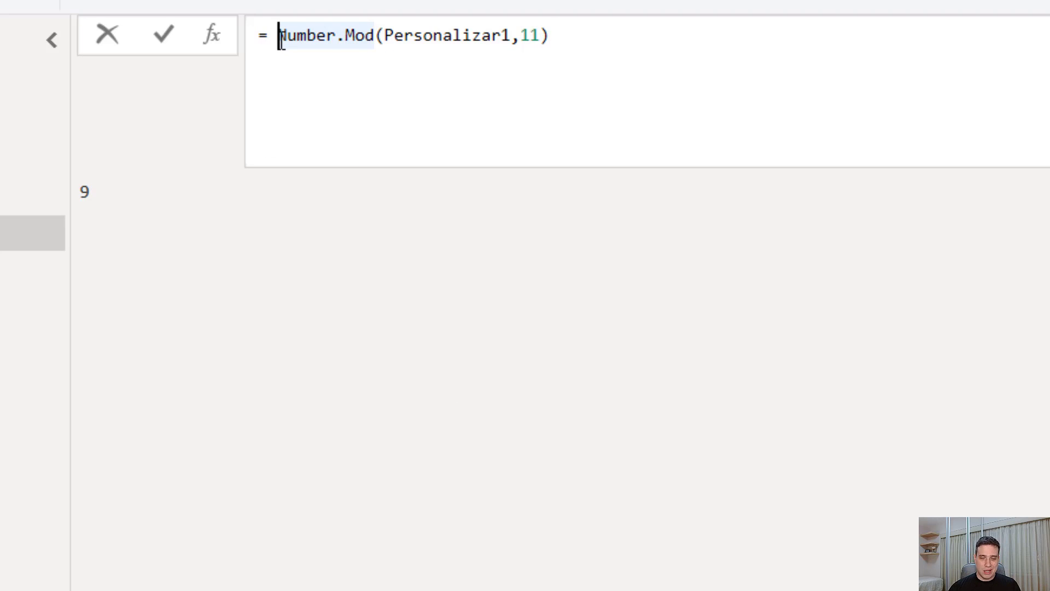
pyautogui.write('11 -')
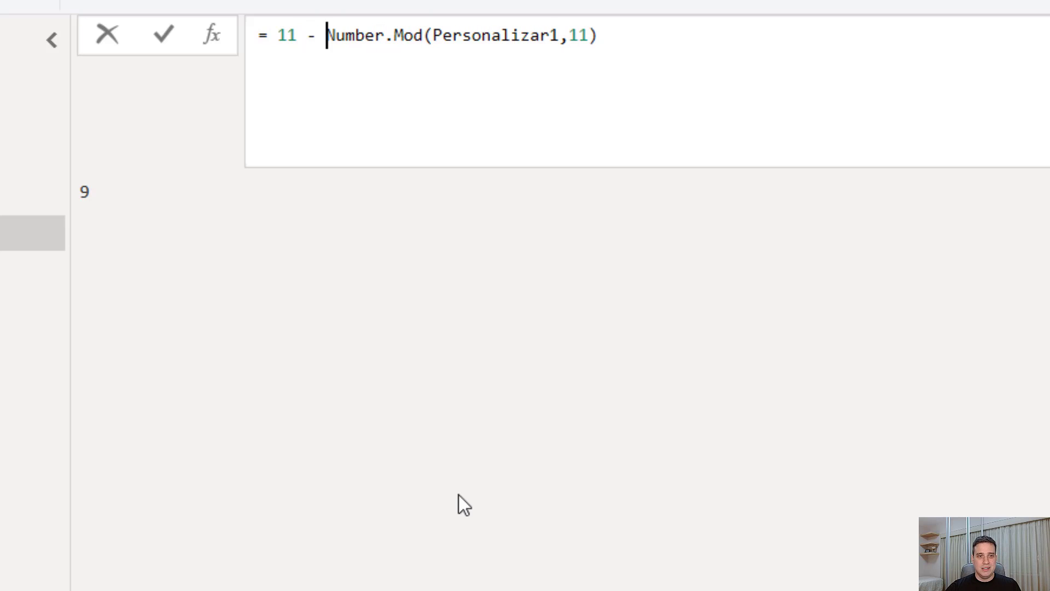
pyautogui.press('Return')
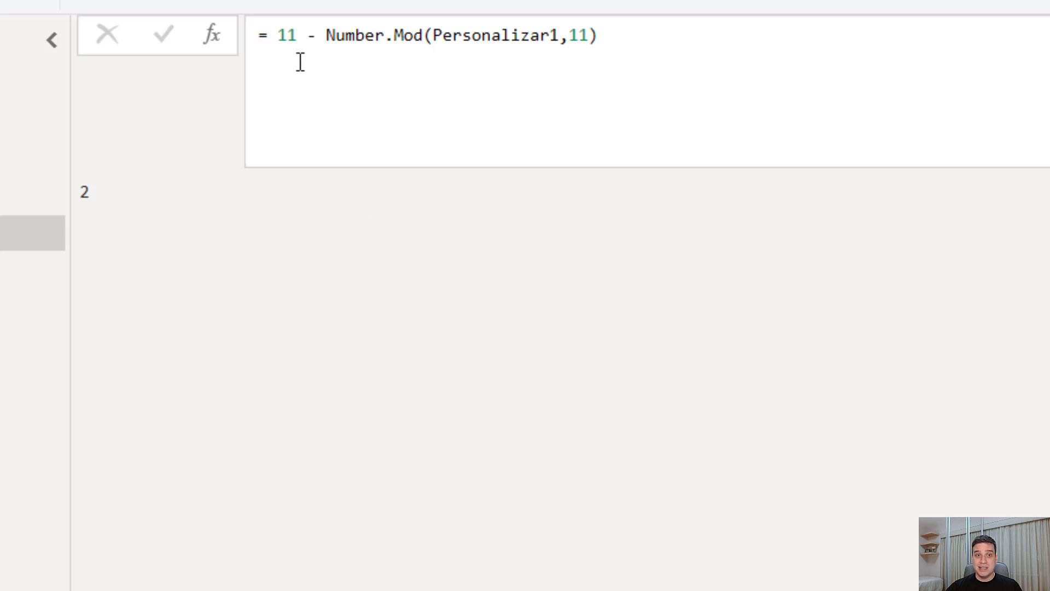
# Step: Begin a let expression in the formula that assigns 11 - Number.Mod(Personalizar1,11) to a variable named mod
pyautogui.click(282, 33)
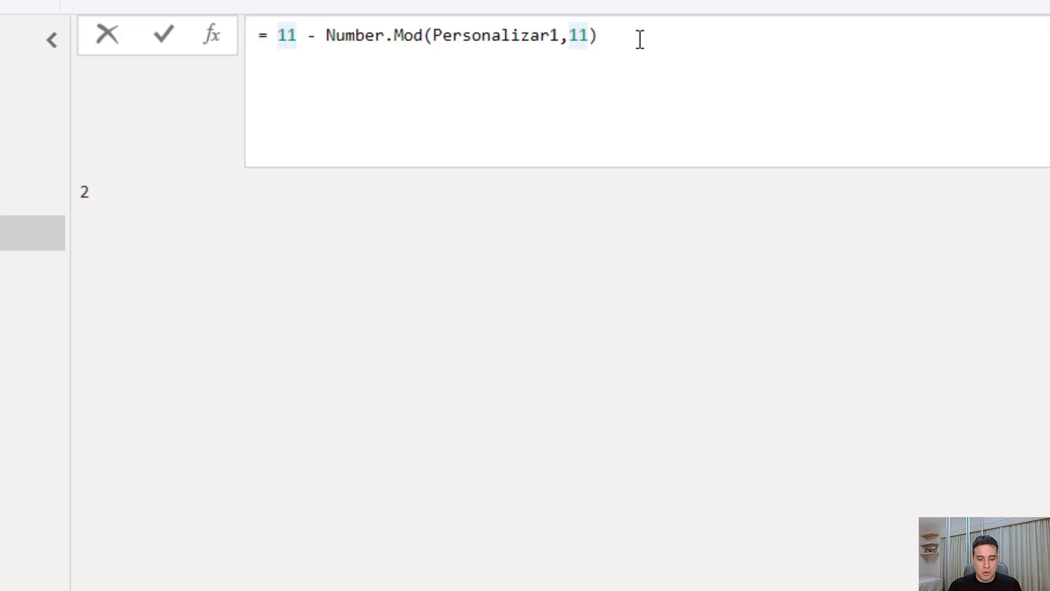
pyautogui.write('1')
pyautogui.write('e')
pyautogui.press('BackSpace')
pyautogui.press('BackSpace')
pyautogui.press('BackSpace')
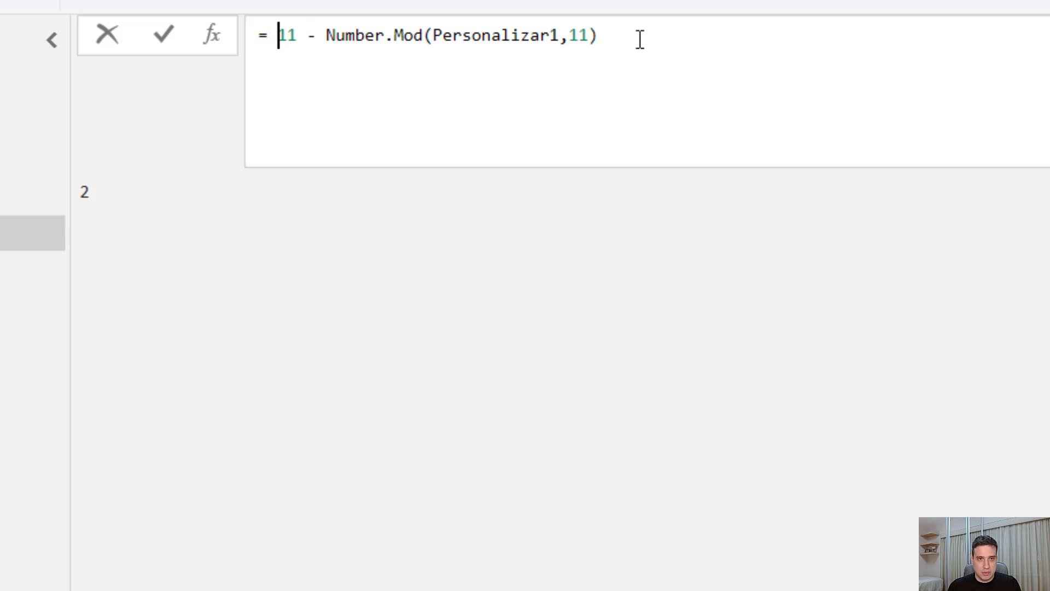
pyautogui.write('let mod =')
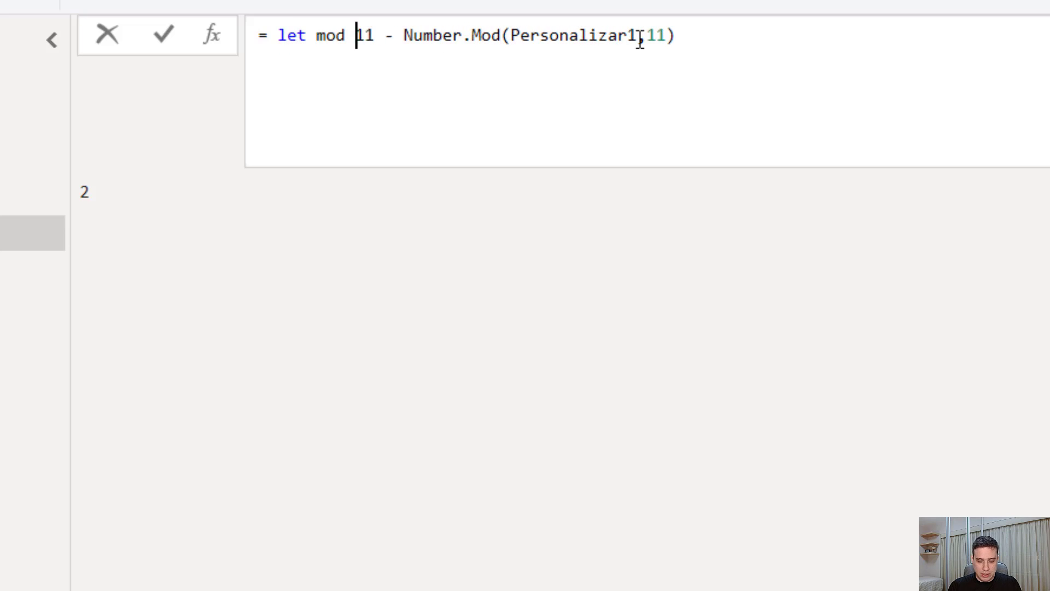
pyautogui.click(746, 33)
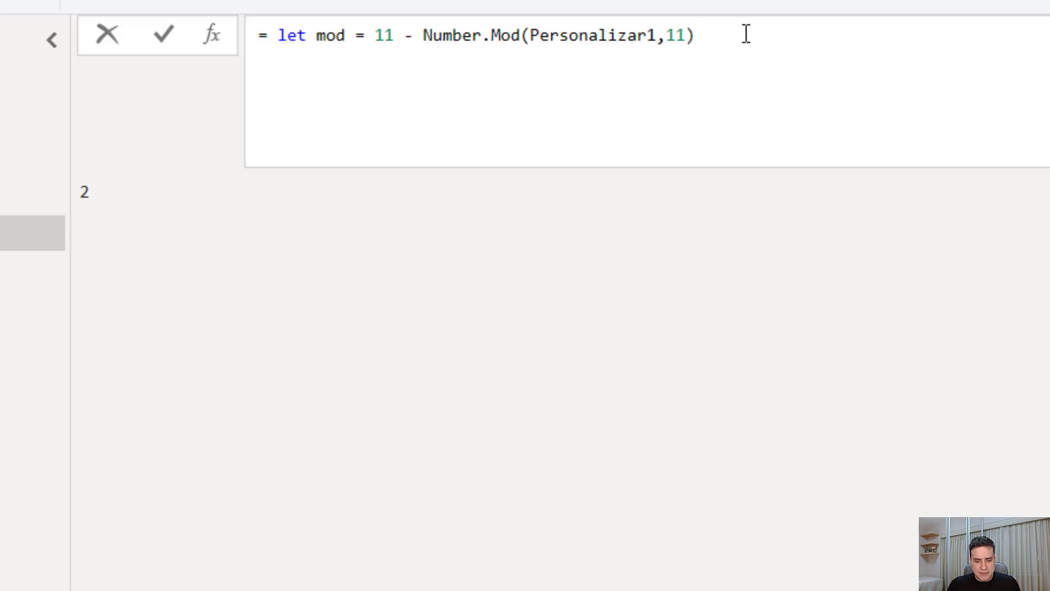
# Step: Complete the let expression with in if mod>9 then 0 else mod, and apply the formula
pyautogui.write('in if')
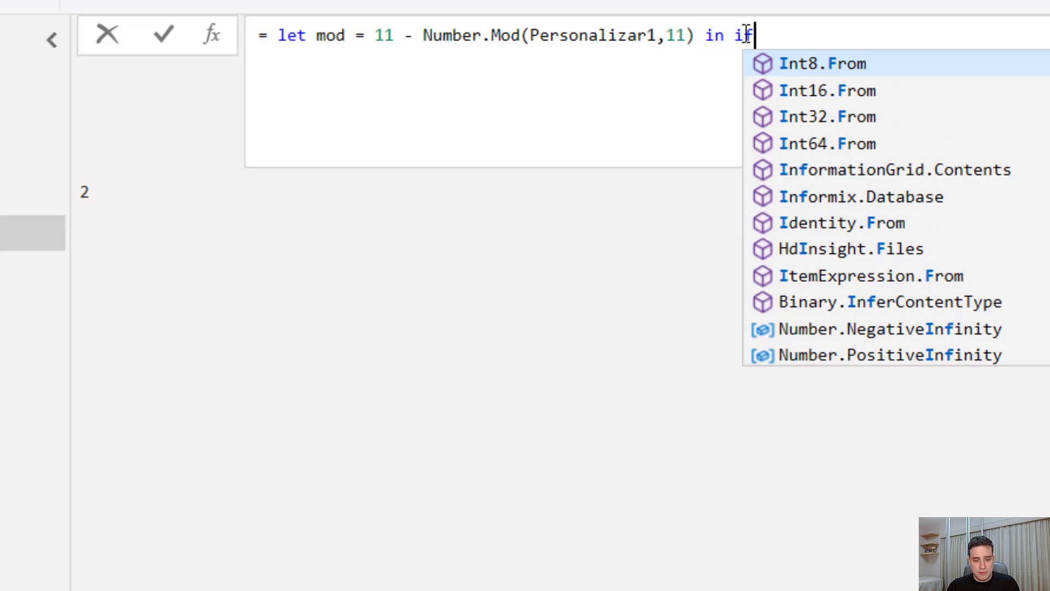
pyautogui.write(' mod>')
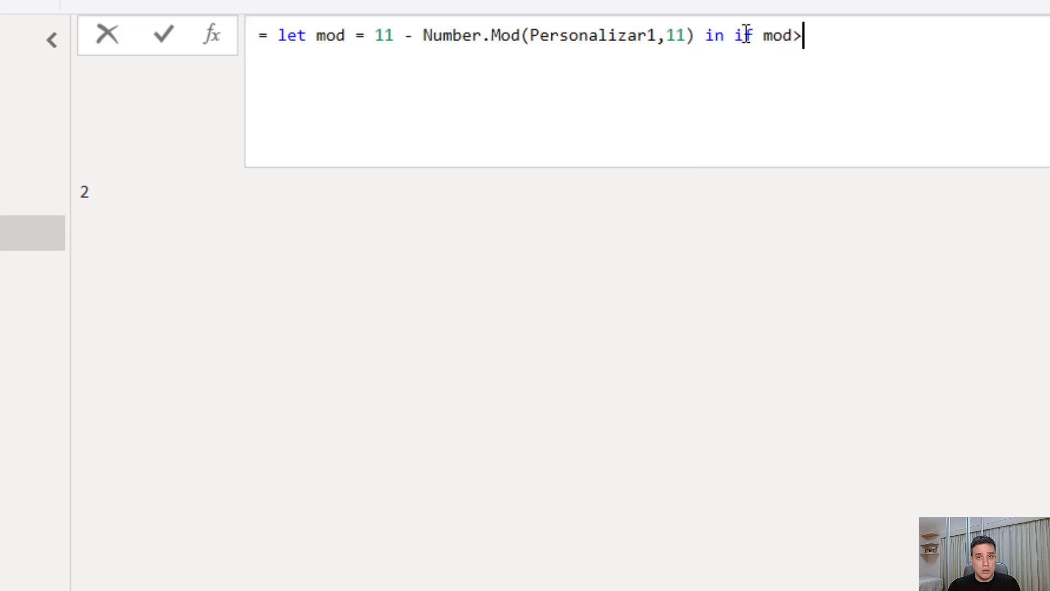
pyautogui.write('9 th')
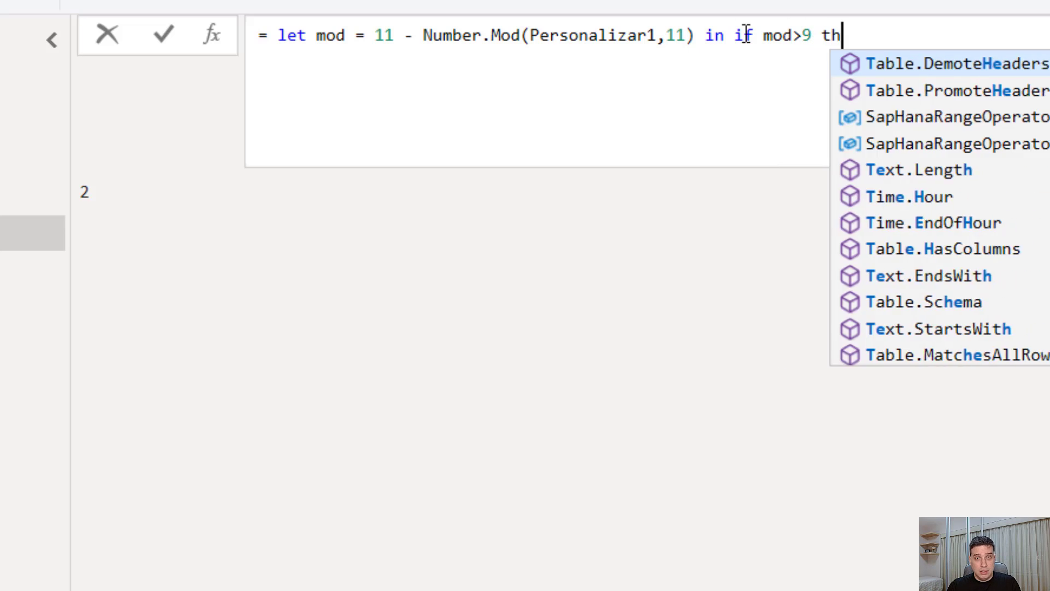
pyautogui.write('en 0')
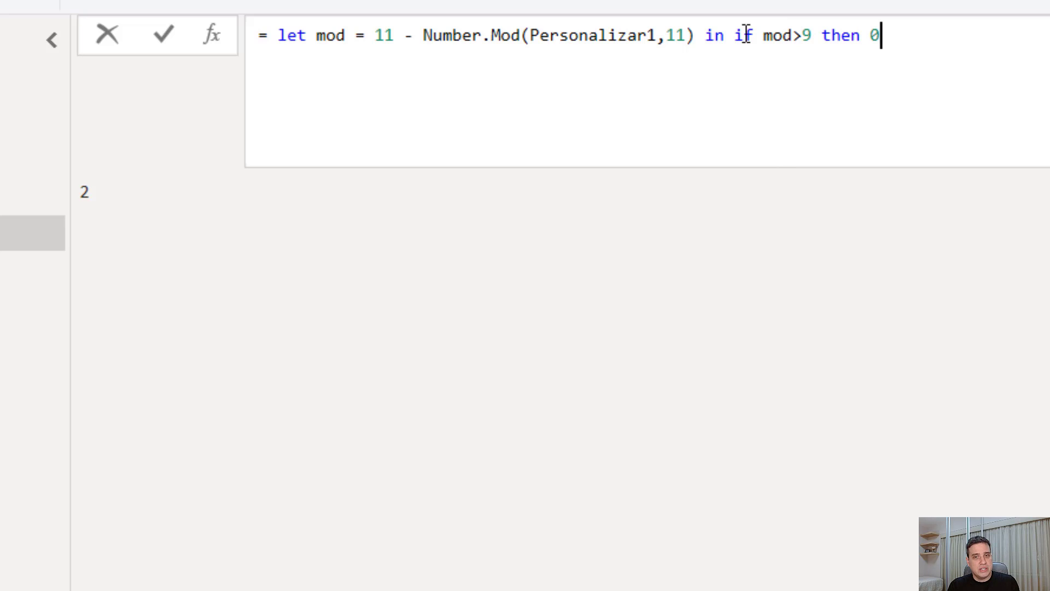
pyautogui.write(' else 0')
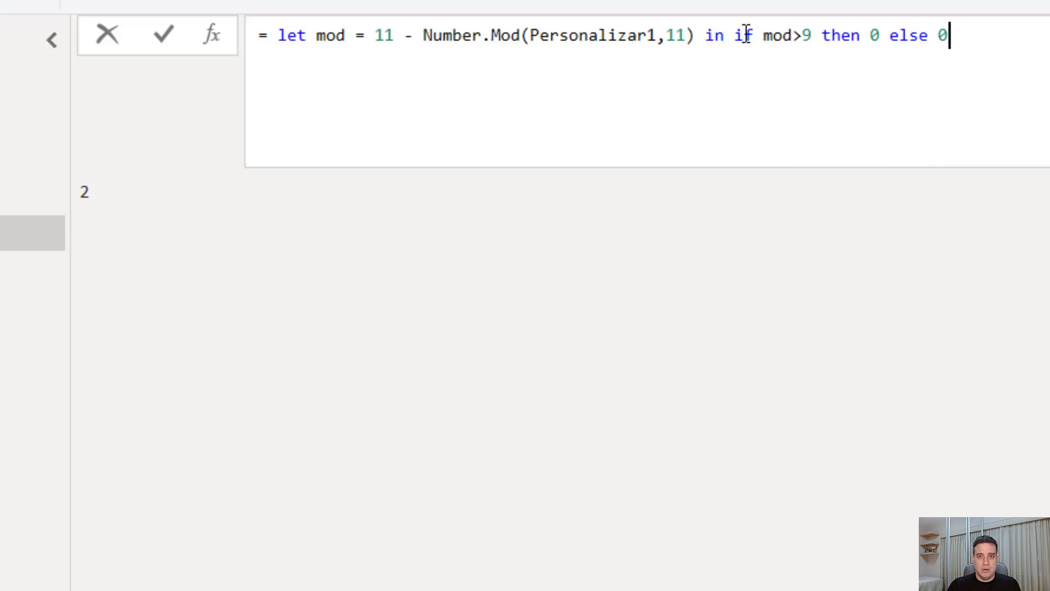
pyautogui.press('BackSpace')
pyautogui.write('nod')
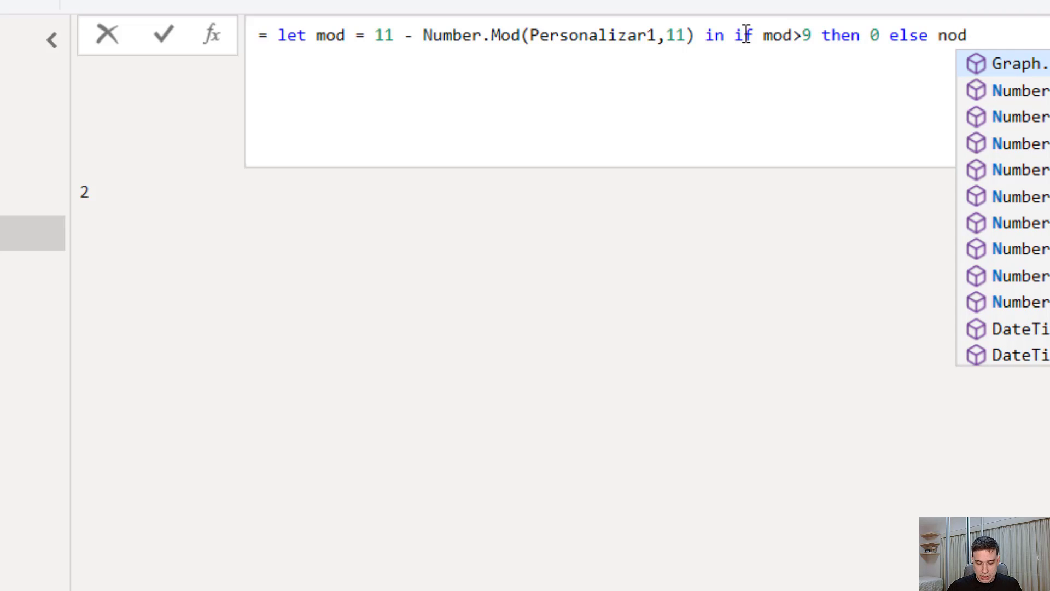
pyautogui.hotkey('ctrl', 'shift', 'Left')
pyautogui.write('mod')
pyautogui.click(437, 400)
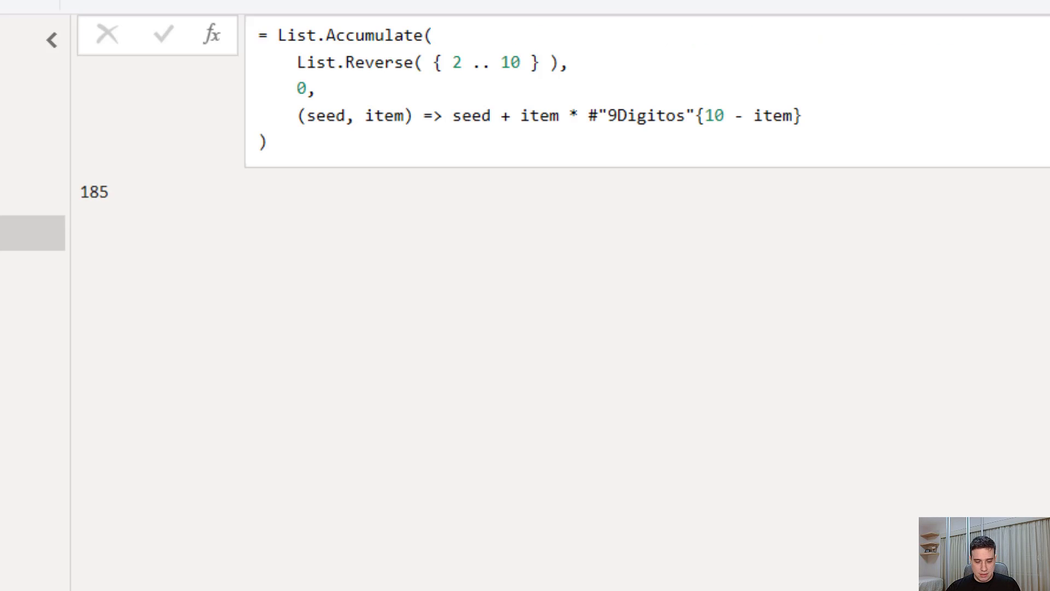
# Step: Rename the weighted-sum step Personalizar1 as Criasoma1d and the check-digit step Personalizar2 as 1d
pyautogui.write('Criasoma1d')
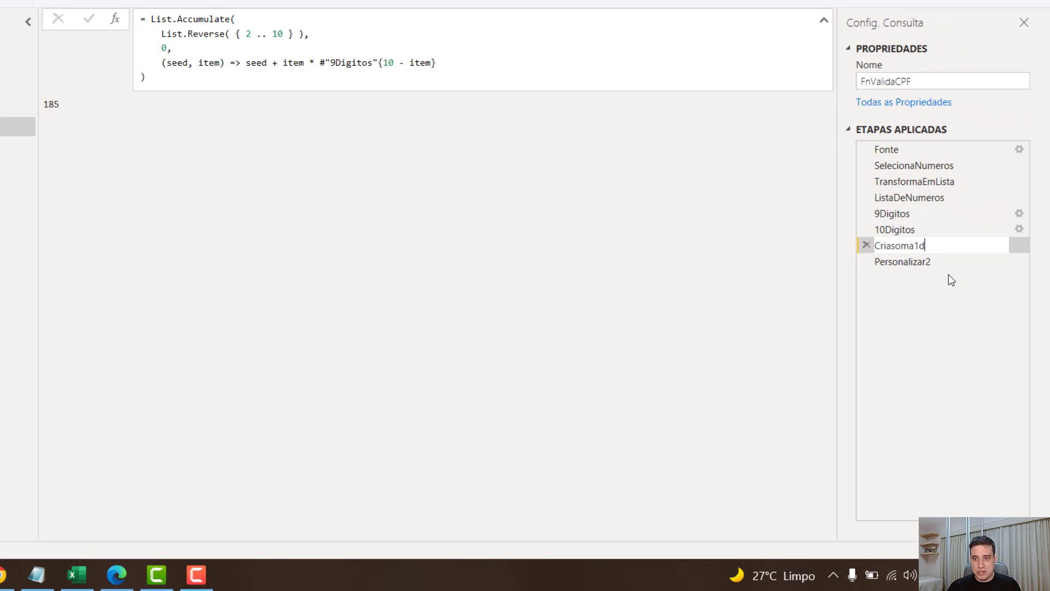
pyautogui.press('Return')
pyautogui.click(937, 264)
pyautogui.rightClick(938, 263)
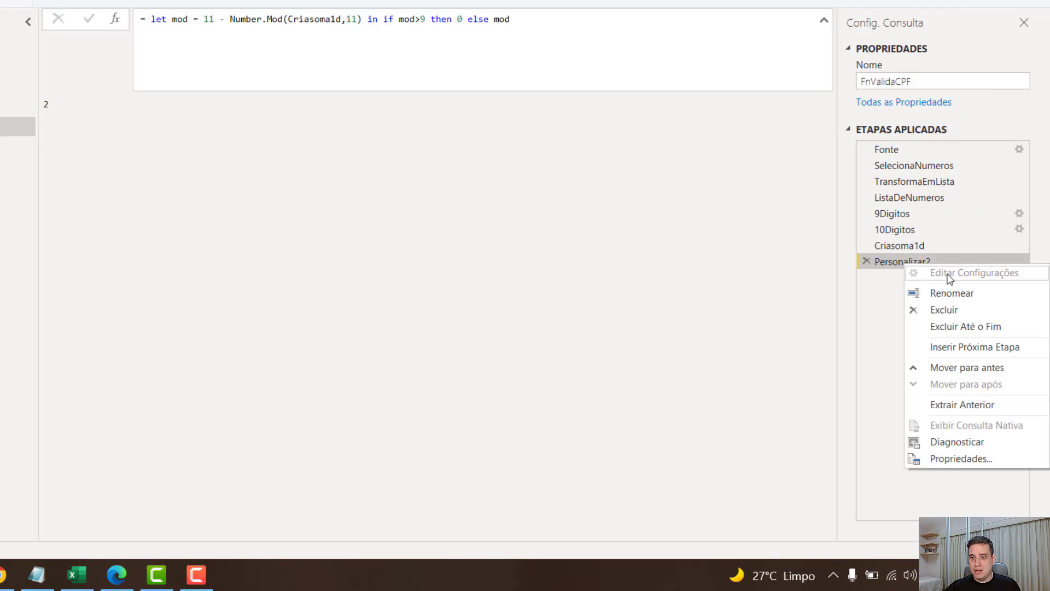
pyautogui.click(964, 293)
pyautogui.write('1d')
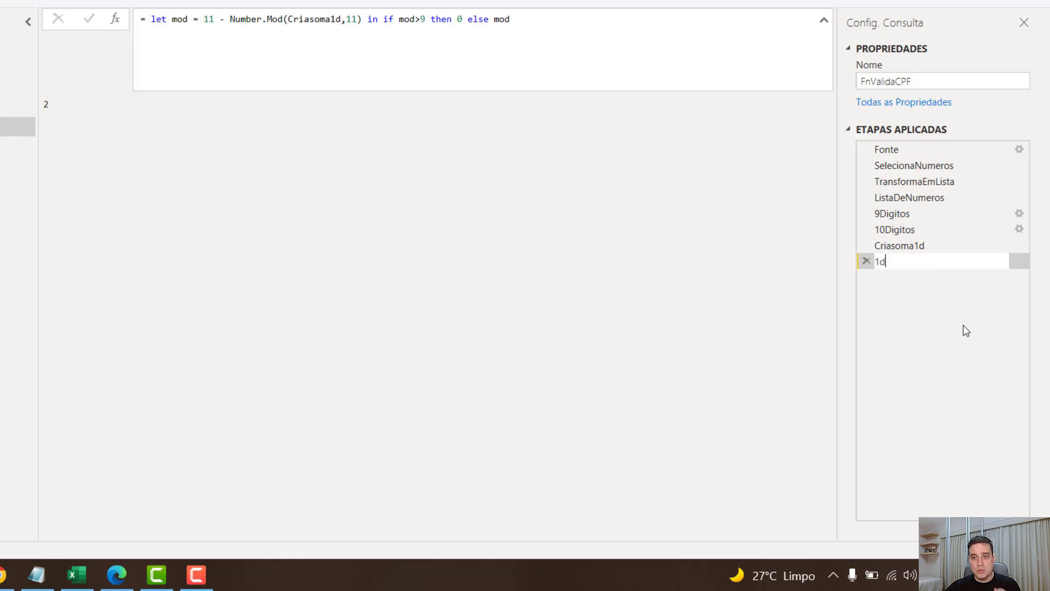
pyautogui.press('Return')
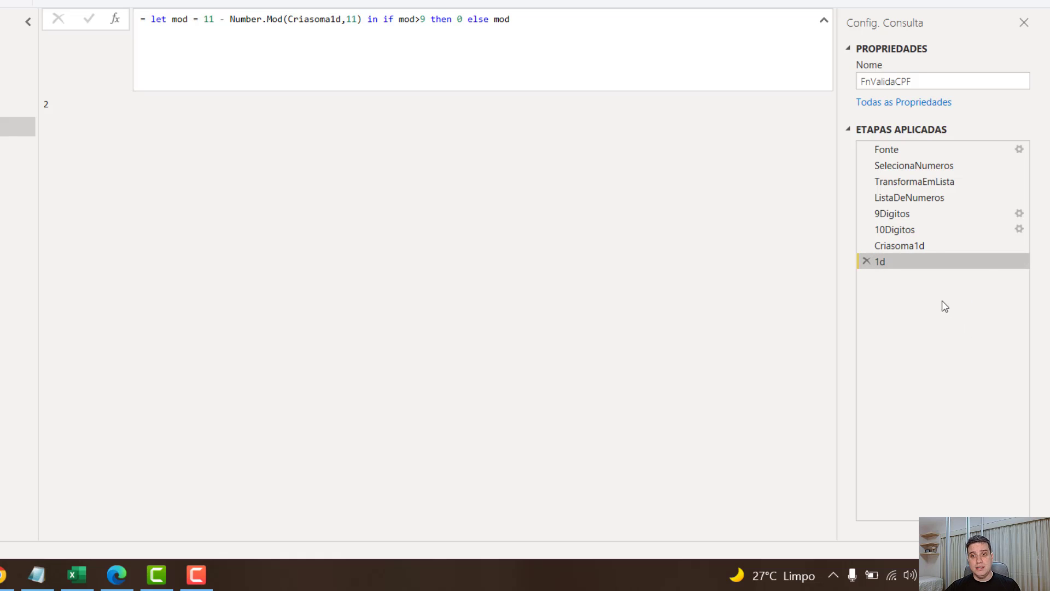
# Step: Add a new step after 1d and replace its formula with a copy of the Criasoma1d List.Accumulate formula
pyautogui.click(927, 245)
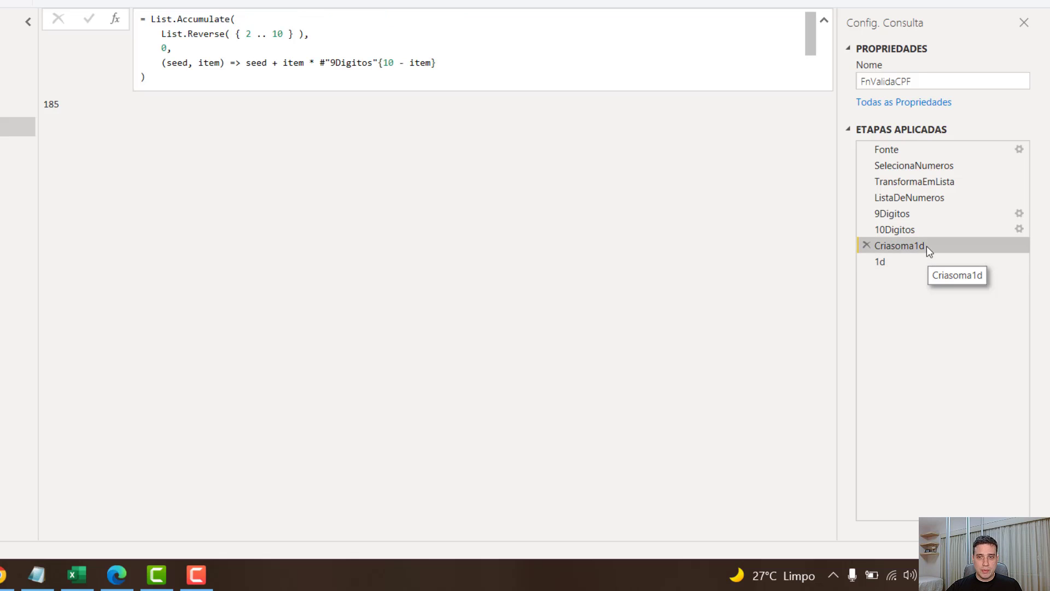
pyautogui.moveTo(229, 86); pyautogui.dragTo(141, 17)
pyautogui.hotkey('ctrl', 'c')
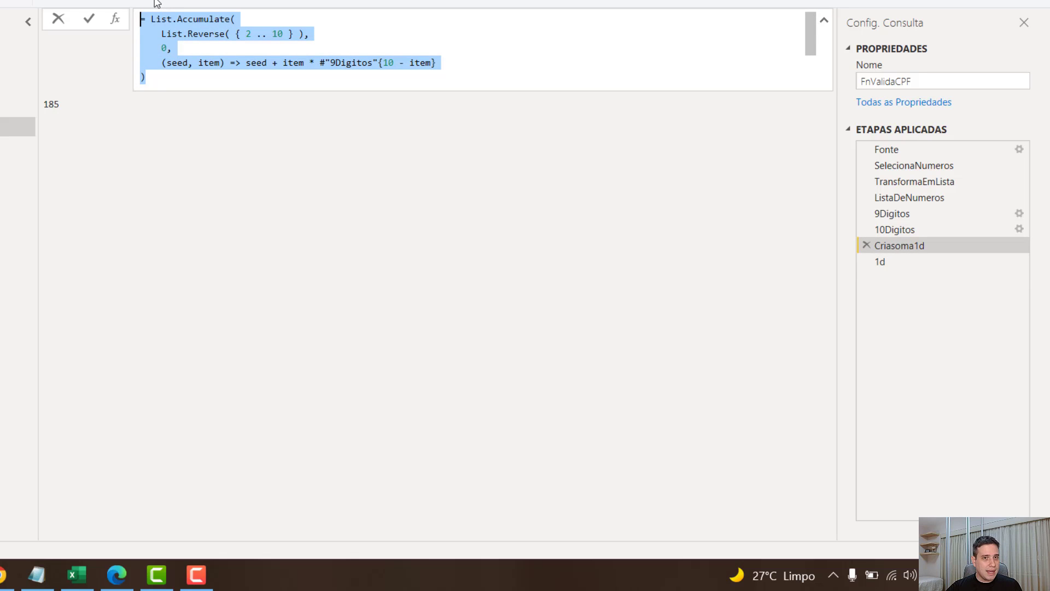
pyautogui.click(366, 285)
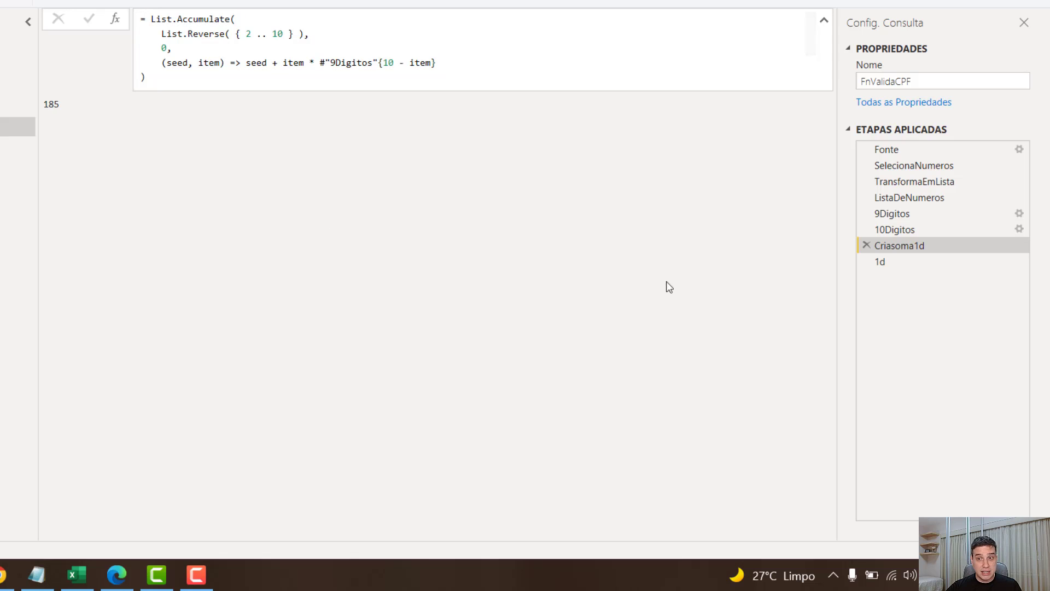
pyautogui.click(888, 260)
pyautogui.click(110, 21)
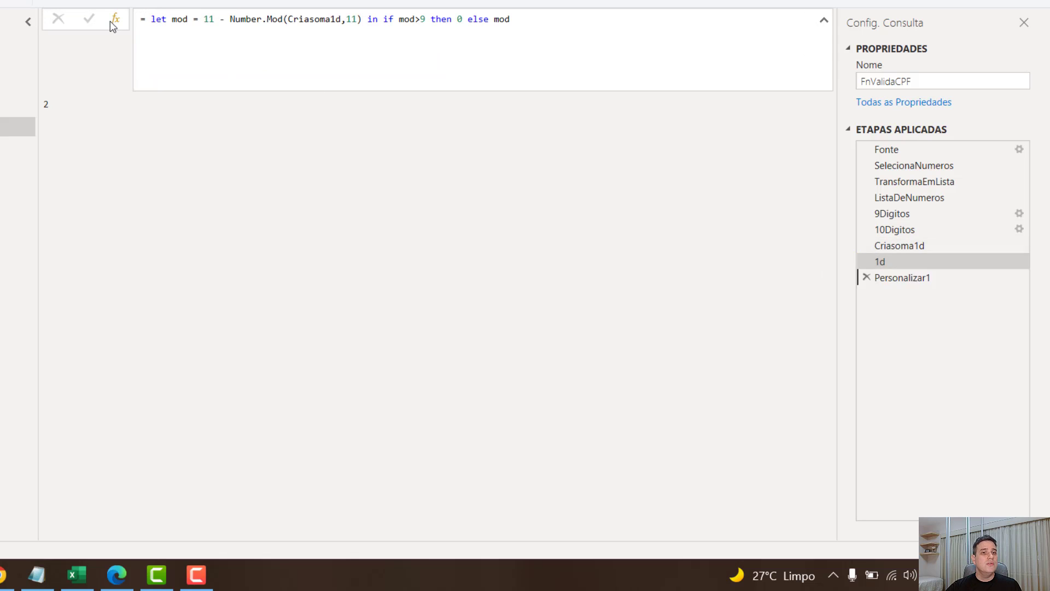
pyautogui.click(153, 20)
pyautogui.moveTo(153, 21); pyautogui.dragTo(206, 23)
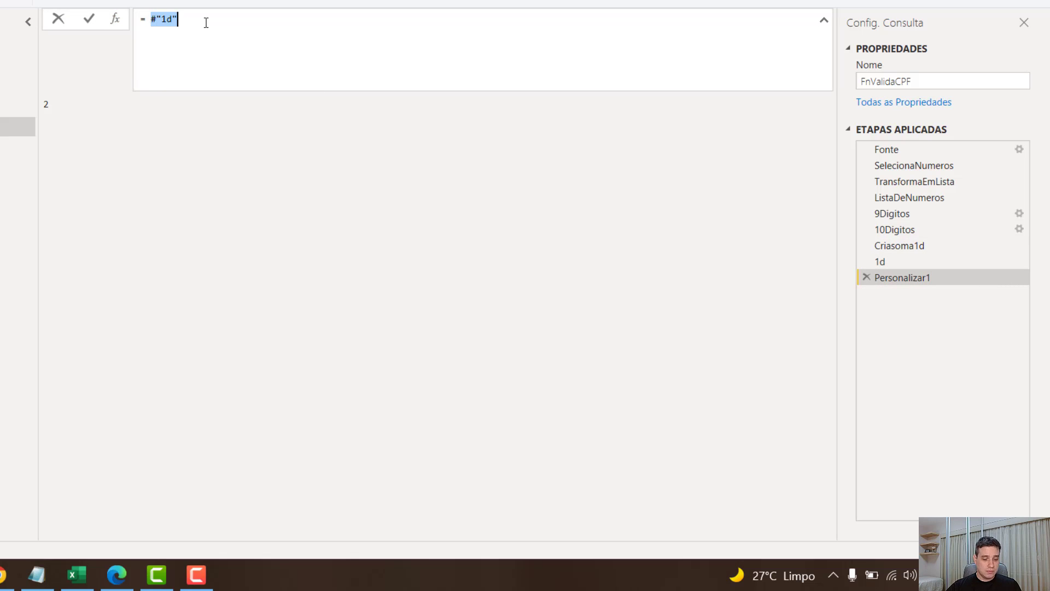
pyautogui.press('BackSpace')
pyautogui.press('BackSpace')
pyautogui.press('BackSpace')
pyautogui.hotkey('ctrl', 'v')
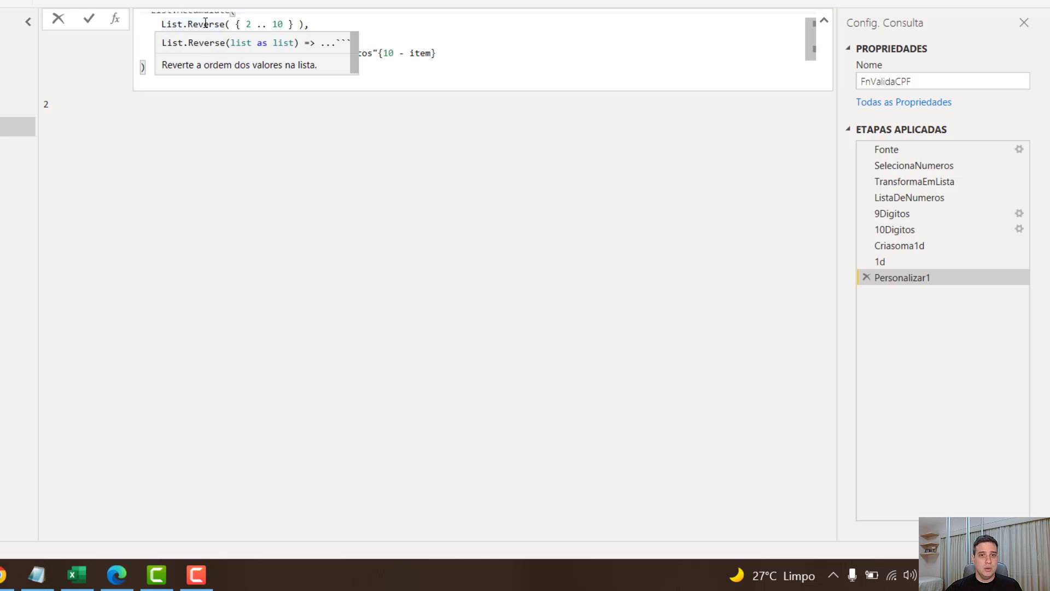
# Step: Adapt the copied formula to the range 2 .. 11 and the item #"10Digitos"{11 - item}, and apply it
pyautogui.click(277, 24)
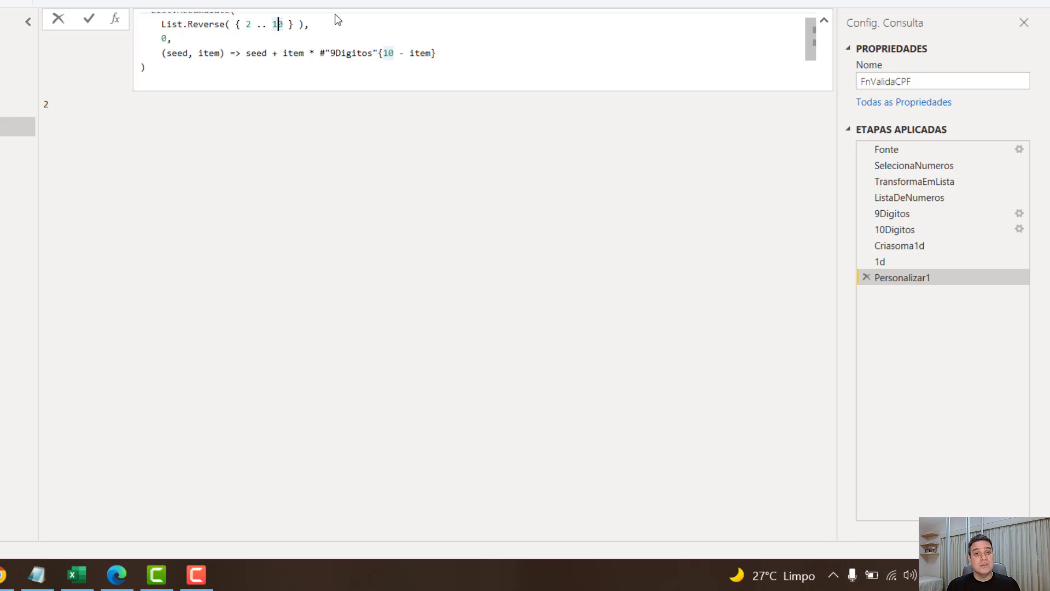
pyautogui.press('Delete')
pyautogui.write('1')
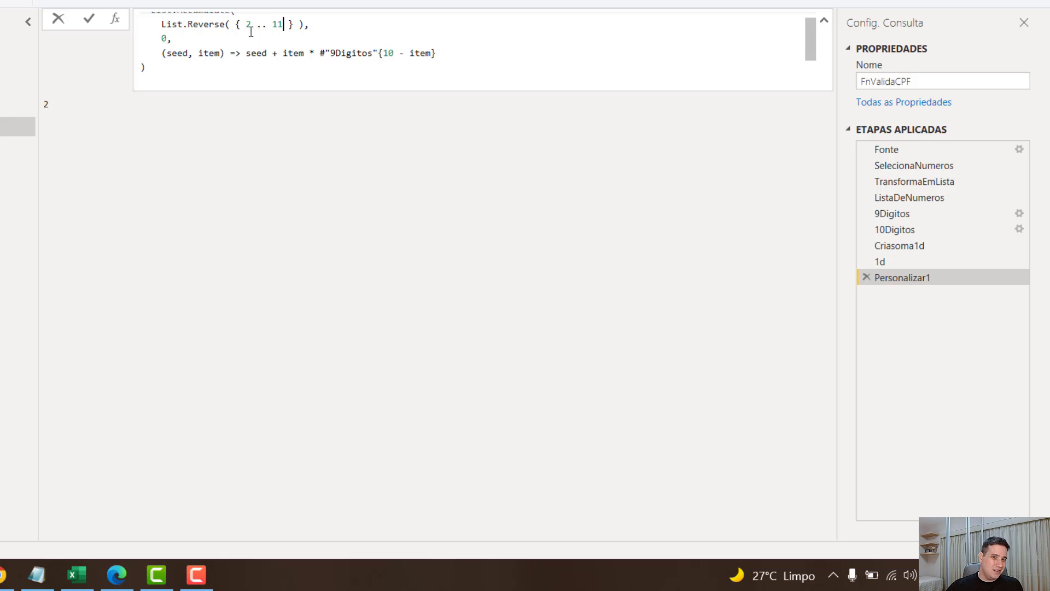
pyautogui.click(384, 55)
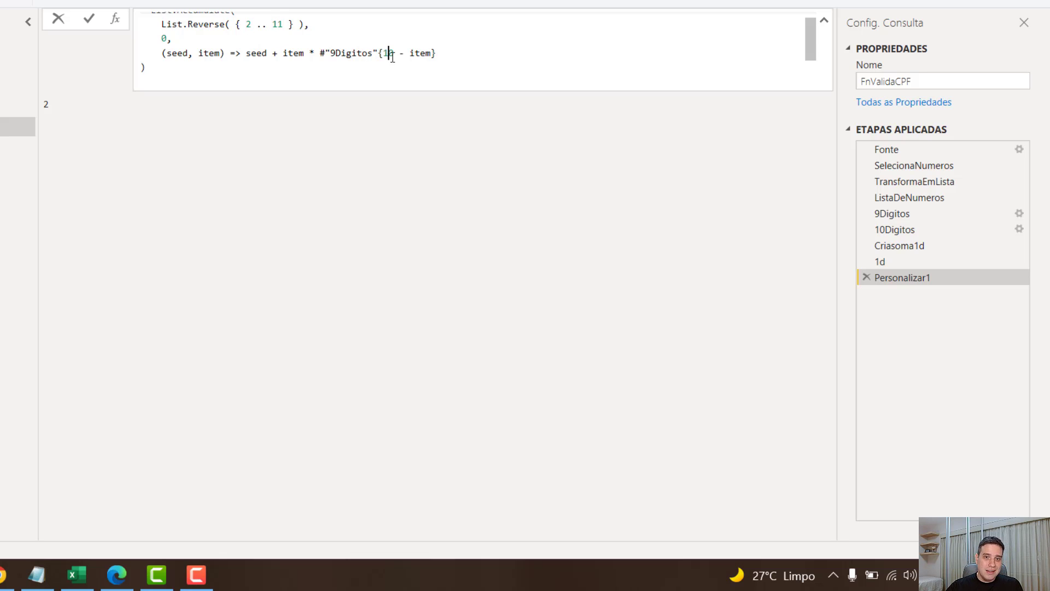
pyautogui.press('Delete')
pyautogui.write('1')
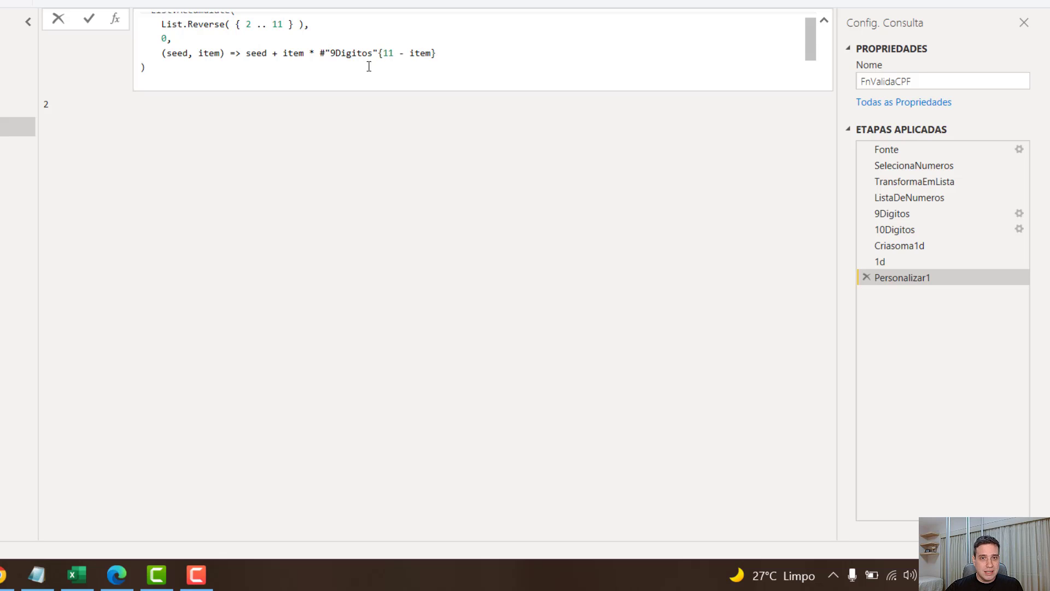
pyautogui.press('BackSpace')
pyautogui.write('10')
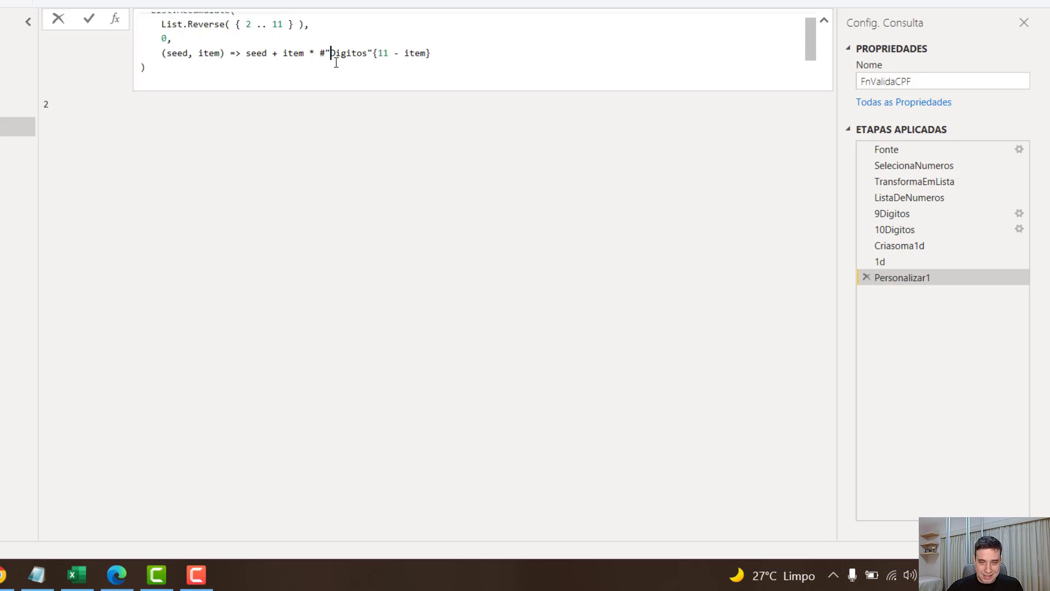
pyautogui.press('Return')
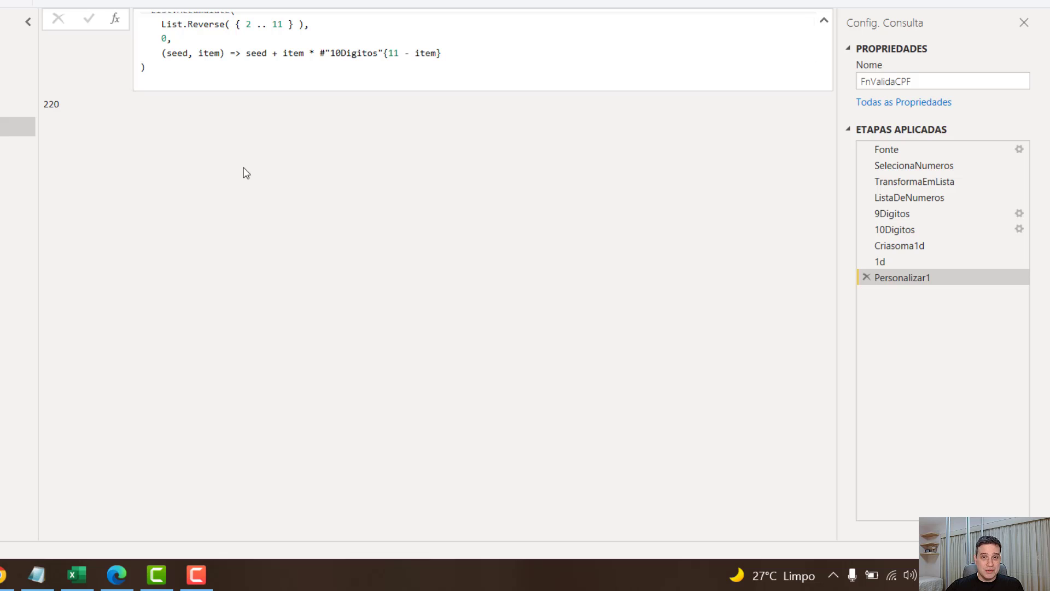
# Step: Add a new step after Personalizar1 and replace its formula with a copy of the 1d step's let expression
pyautogui.click(950, 264)
pyautogui.click(517, 20)
pyautogui.moveTo(564, 22); pyautogui.dragTo(8, 28)
pyautogui.hotkey('ctrl', 'c')
pyautogui.click(350, 307)
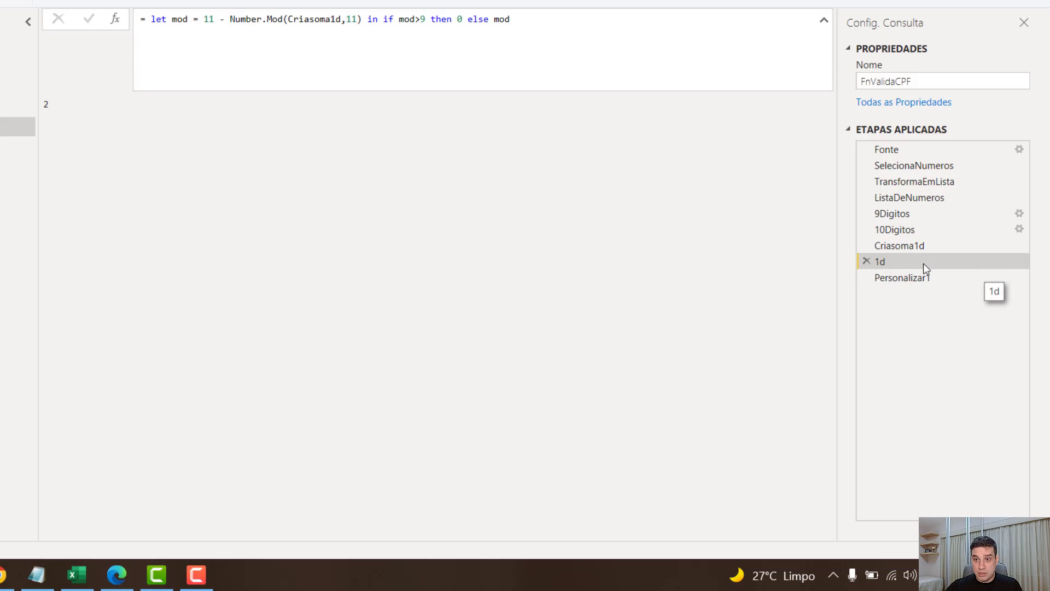
pyautogui.click(916, 280)
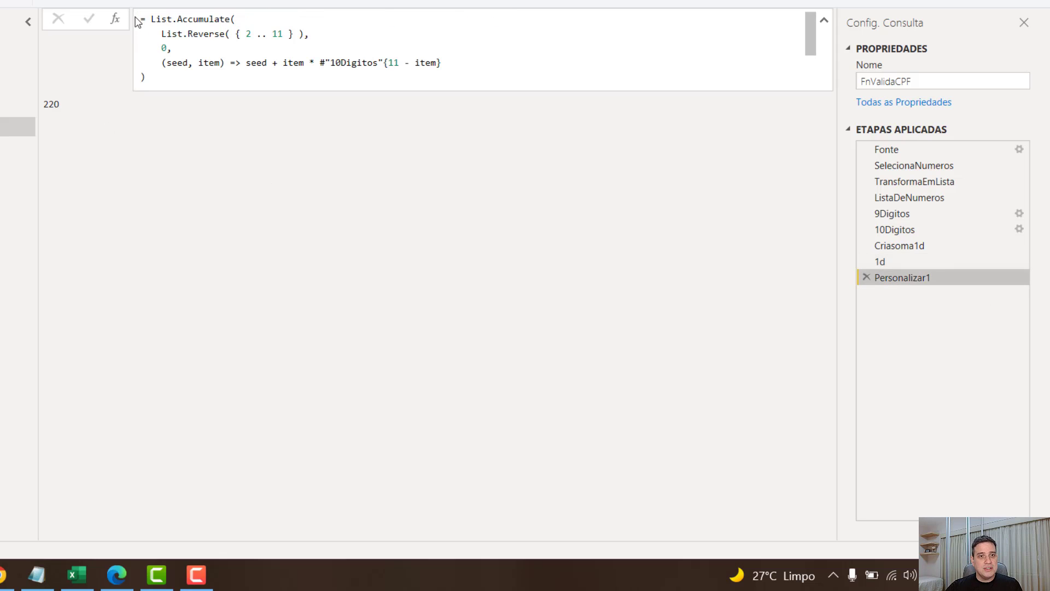
pyautogui.click(115, 19)
pyautogui.moveTo(243, 25); pyautogui.dragTo(8, 28)
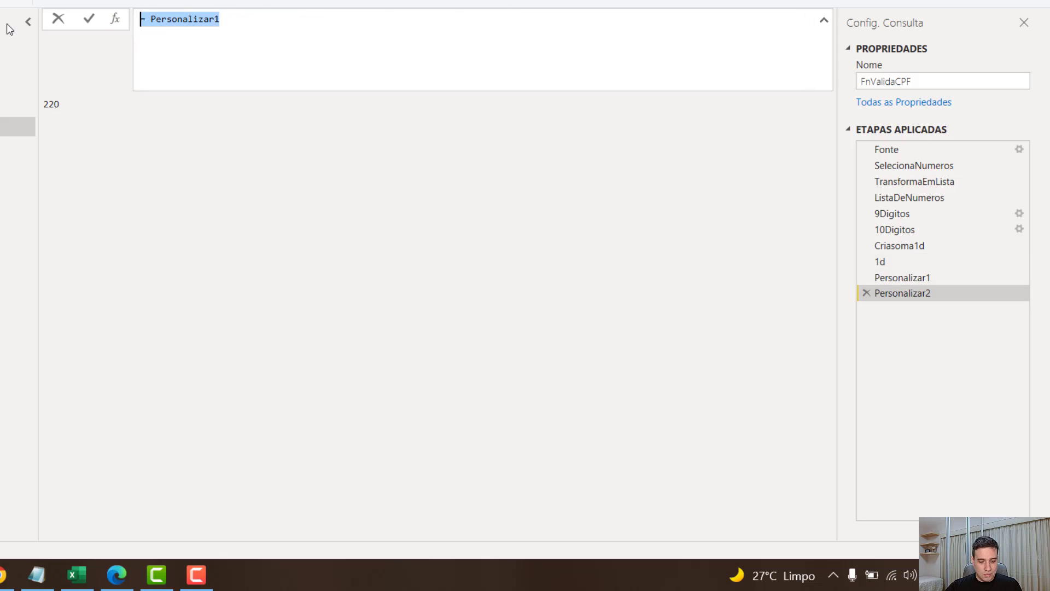
pyautogui.hotkey('ctrl', 'v')
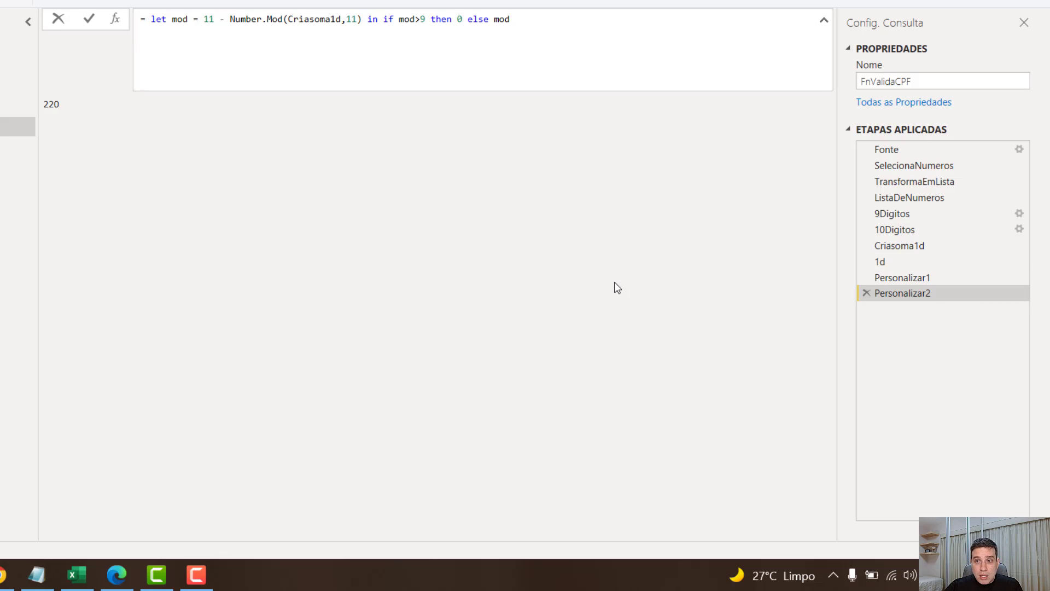
# Step: Rename the second weighted-sum step, Personalizar1, as Criasoma2d
pyautogui.click(913, 278)
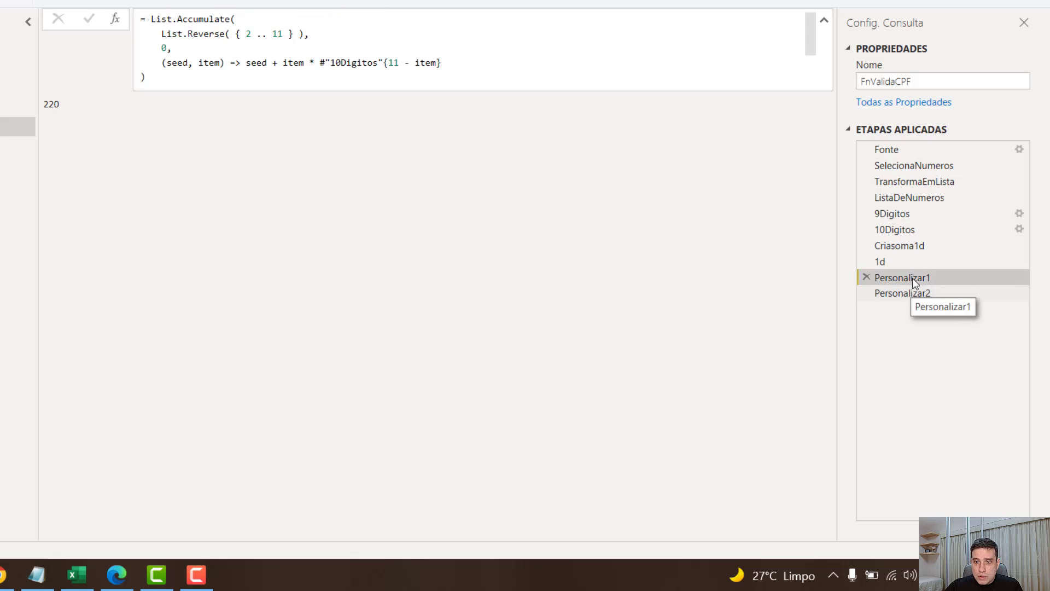
pyautogui.rightClick(909, 278)
pyautogui.click(949, 309)
pyautogui.write('C')
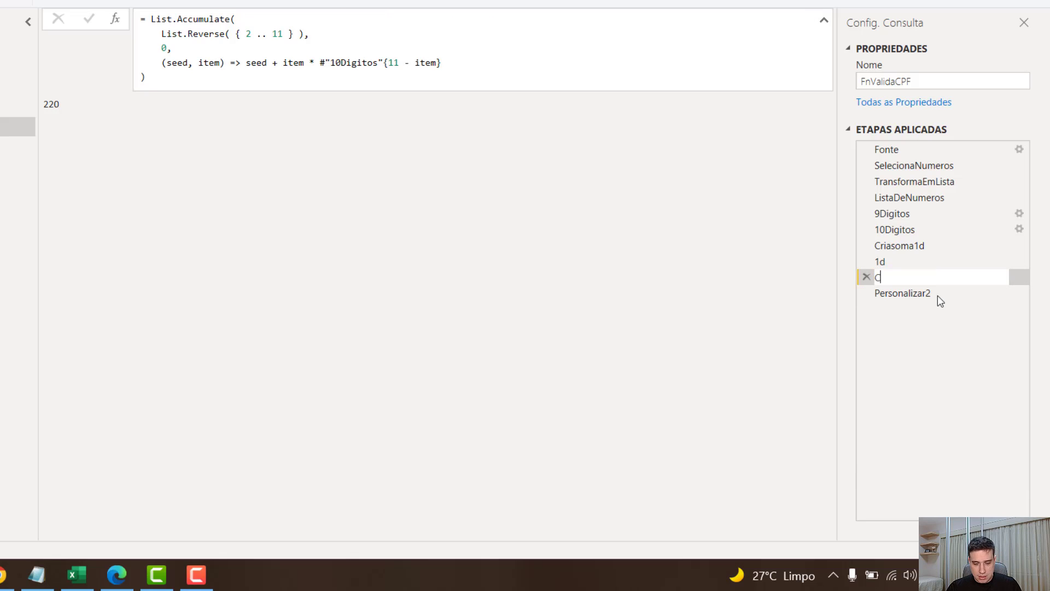
pyautogui.write('riasoma')
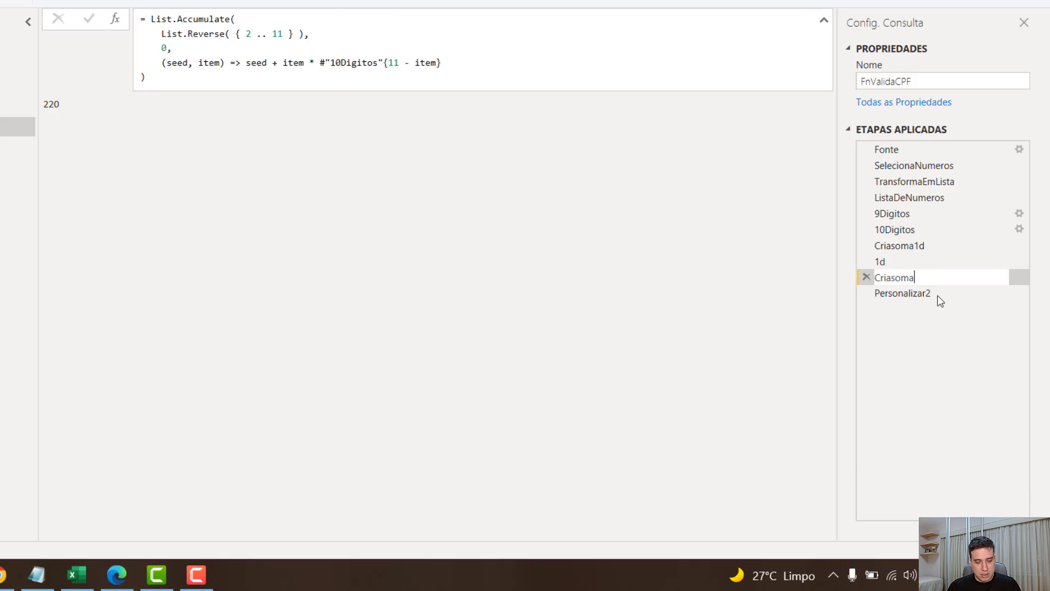
pyautogui.write('2d')
pyautogui.press('Return')
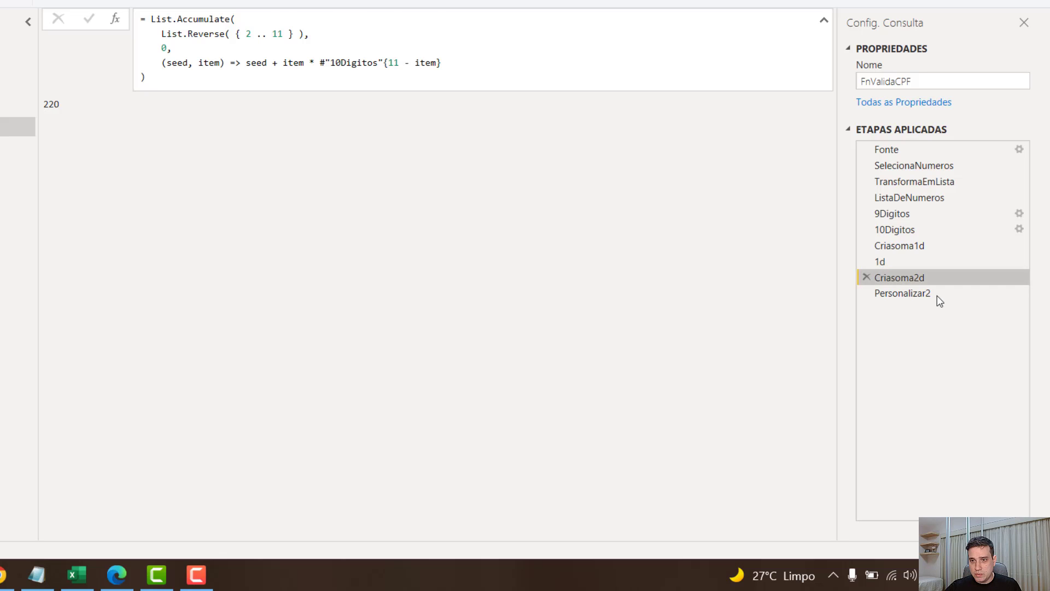
# Step: Rename the second check-digit step, Personalizar2, as 2d
pyautogui.click(938, 295)
pyautogui.rightClick(937, 295)
pyautogui.click(950, 320)
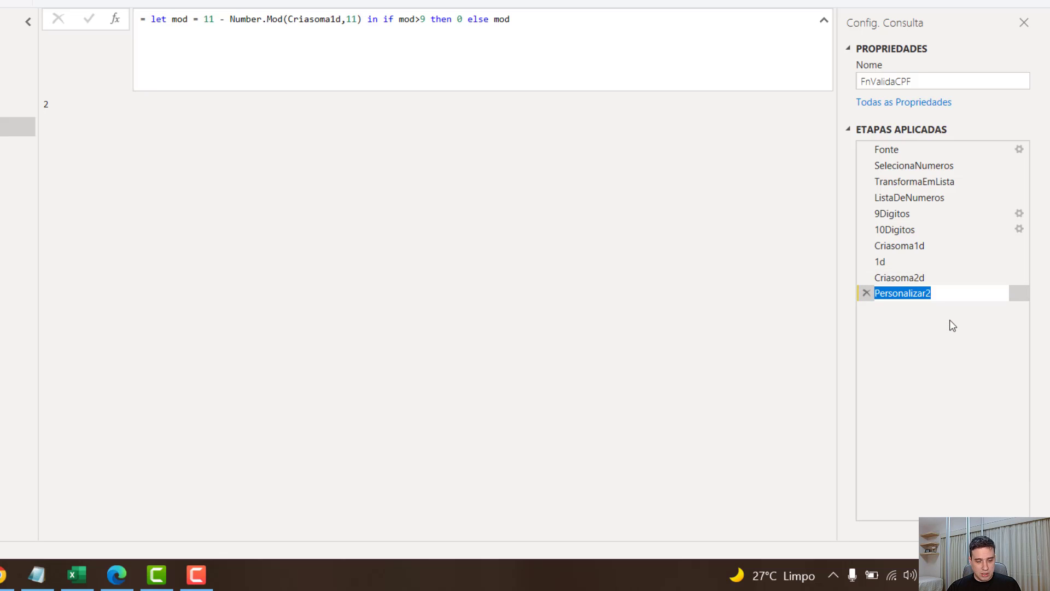
pyautogui.write('2d')
pyautogui.press('Return')
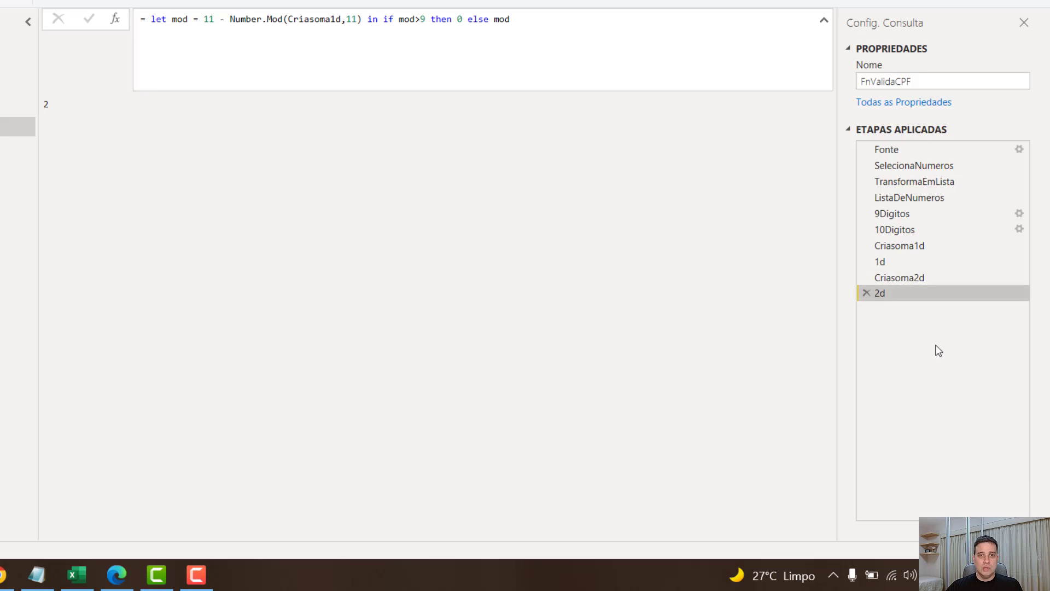
# Step: Make the 2d step's Number.Mod expression reference Criasoma2d, apply it, and compare the step with 1d
pyautogui.click(912, 276)
pyautogui.click(915, 293)
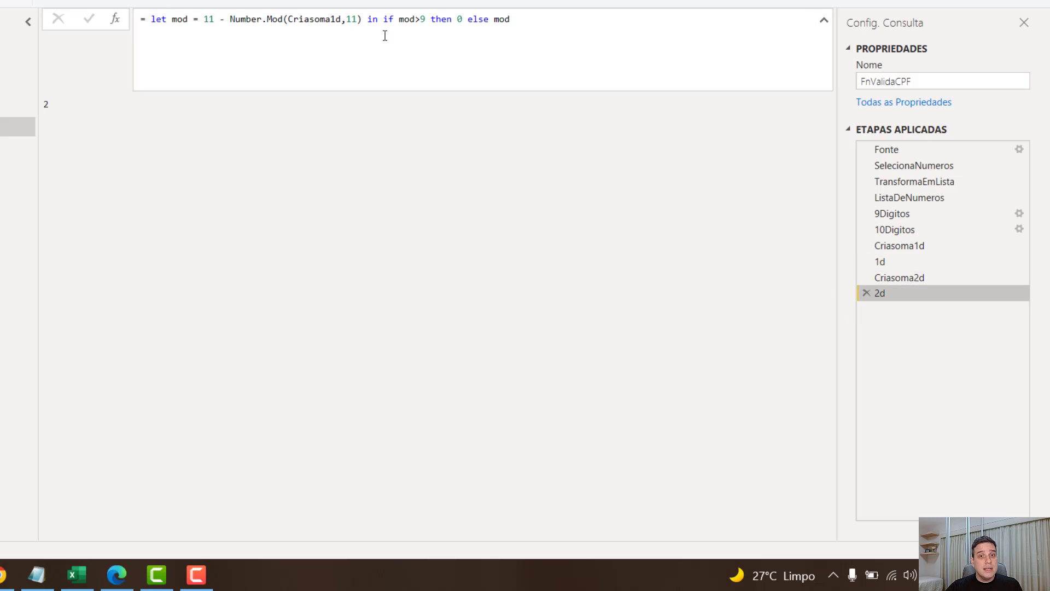
pyautogui.click(336, 21)
pyautogui.press('BackSpace')
pyautogui.write('2')
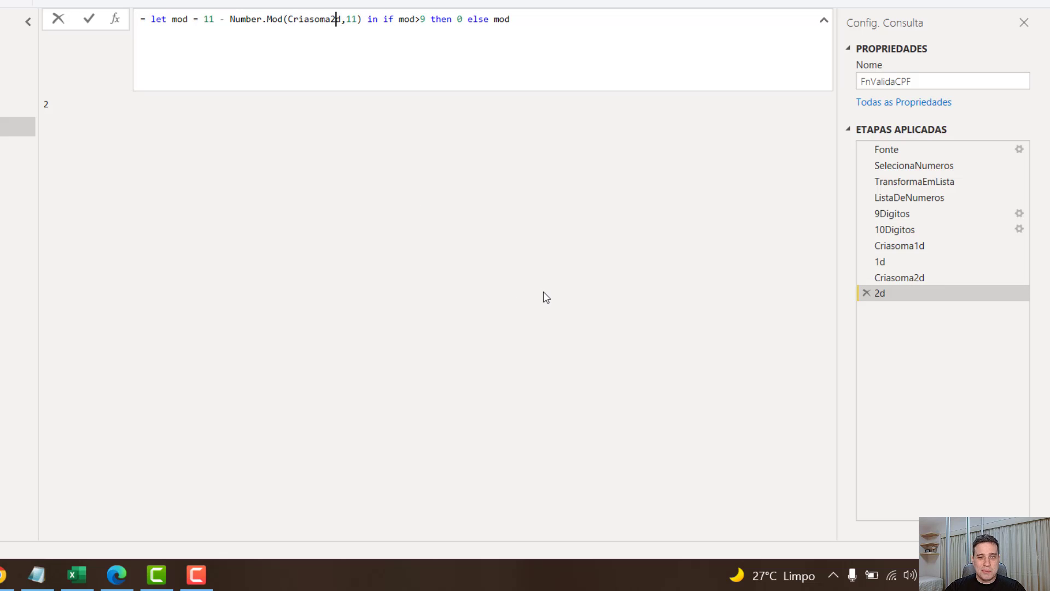
pyautogui.press('Return')
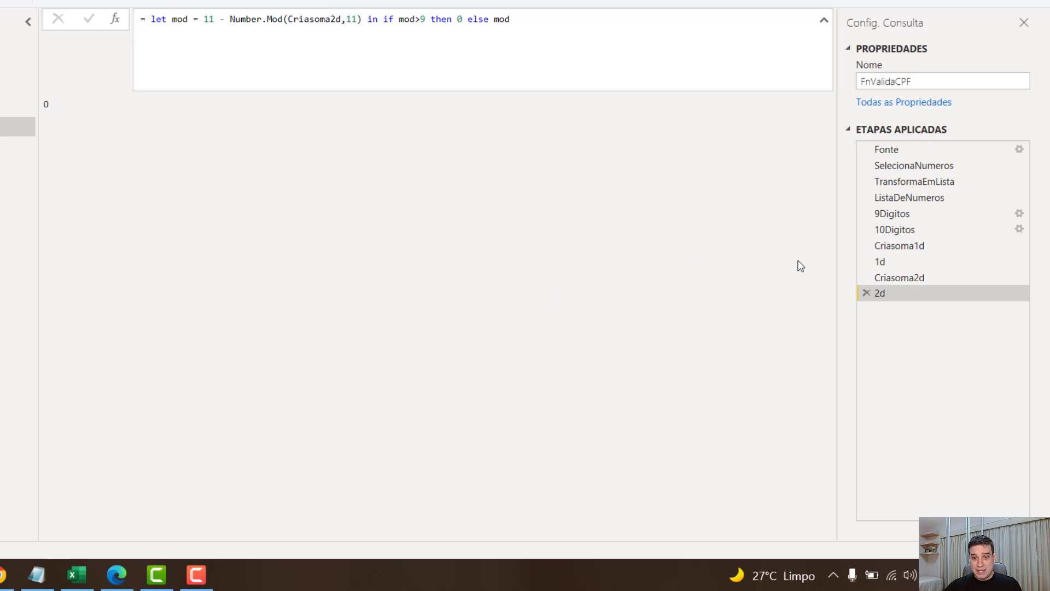
pyautogui.click(893, 261)
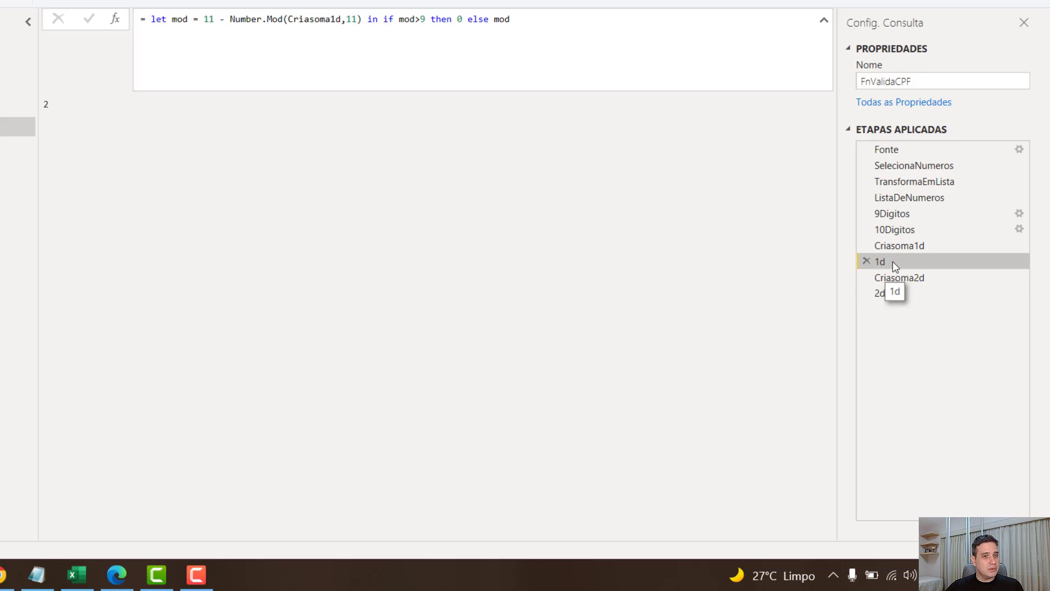
pyautogui.click(900, 293)
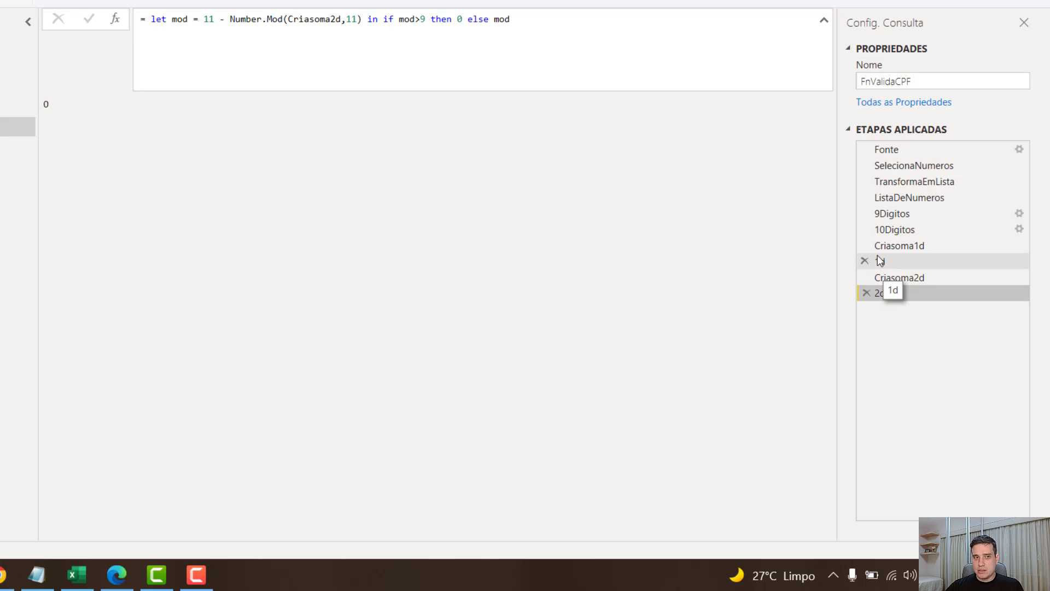
# Step: Add a new step after 2d and replace its formula with empty record brackets spread over separate lines
pyautogui.click(114, 24)
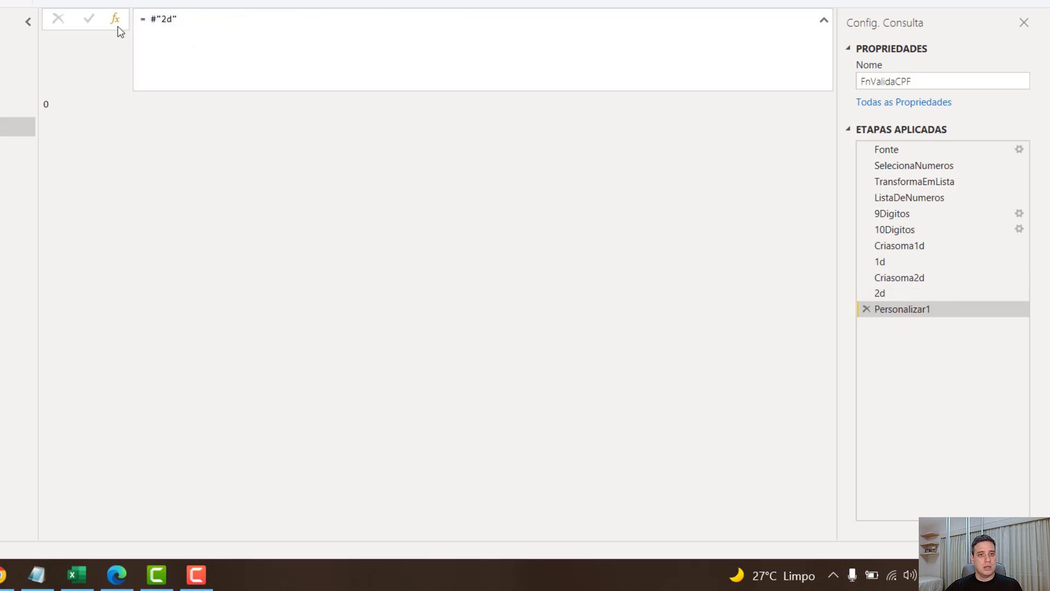
pyautogui.click(151, 19)
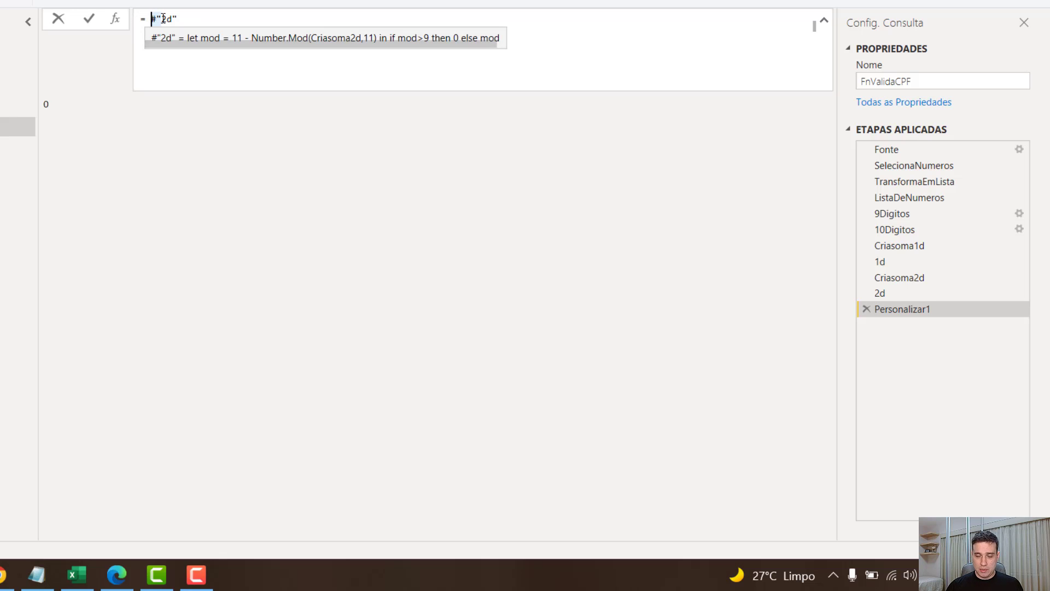
pyautogui.doubleClick(163, 19)
pyautogui.press('BackSpace')
pyautogui.hotkey('shift', 'Return')
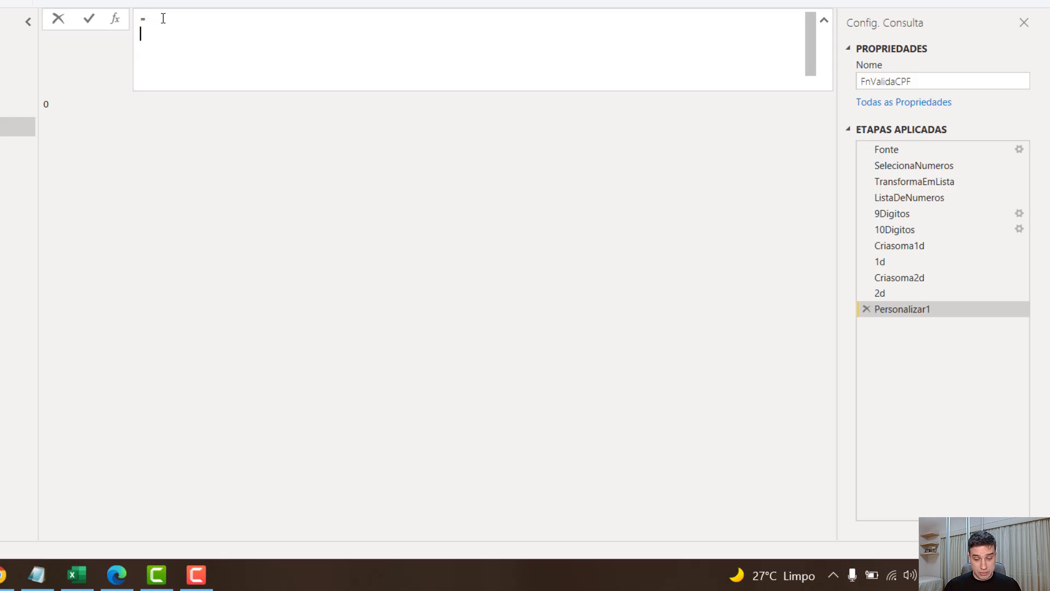
pyautogui.write('[')
pyautogui.hotkey('shift', 'Return')
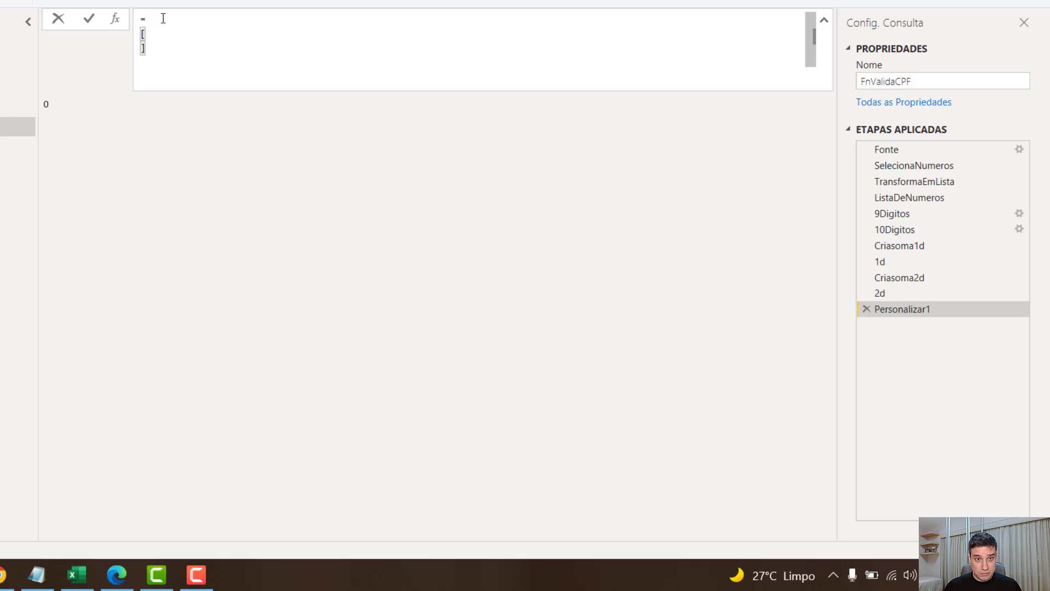
pyautogui.hotkey('shift', 'Return')
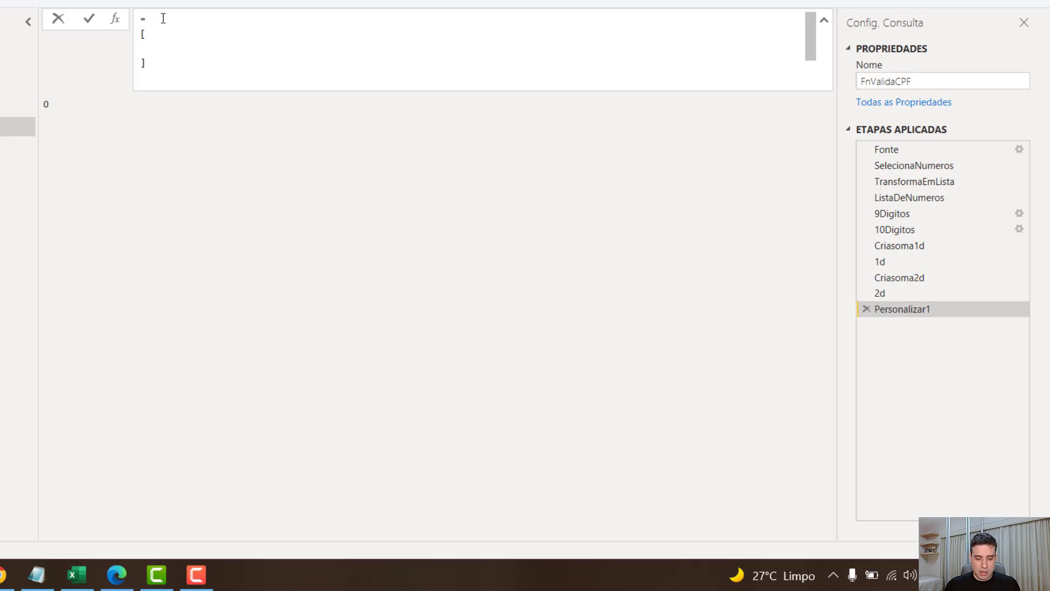
# Step: Add the field Input = Fonte to the record, followed by a comma and a new line
pyautogui.write('Inp')
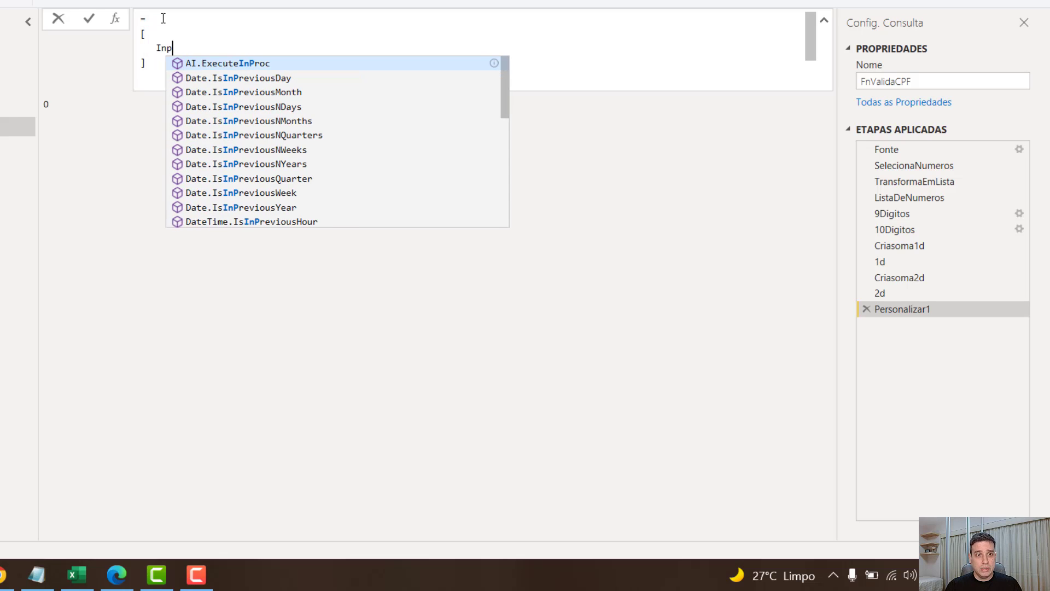
pyautogui.write('ut =')
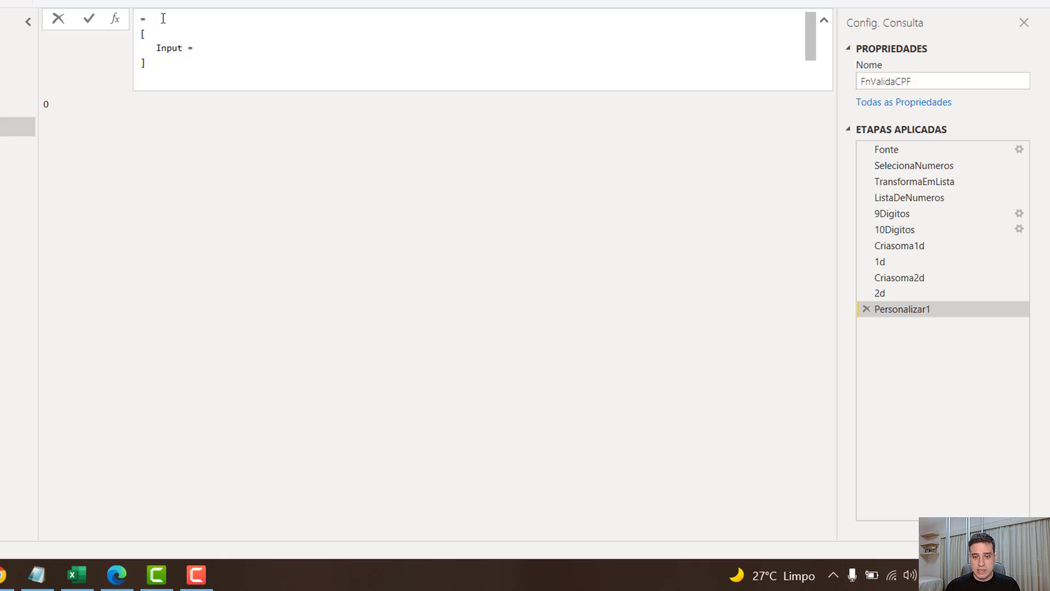
pyautogui.write(' Fonte')
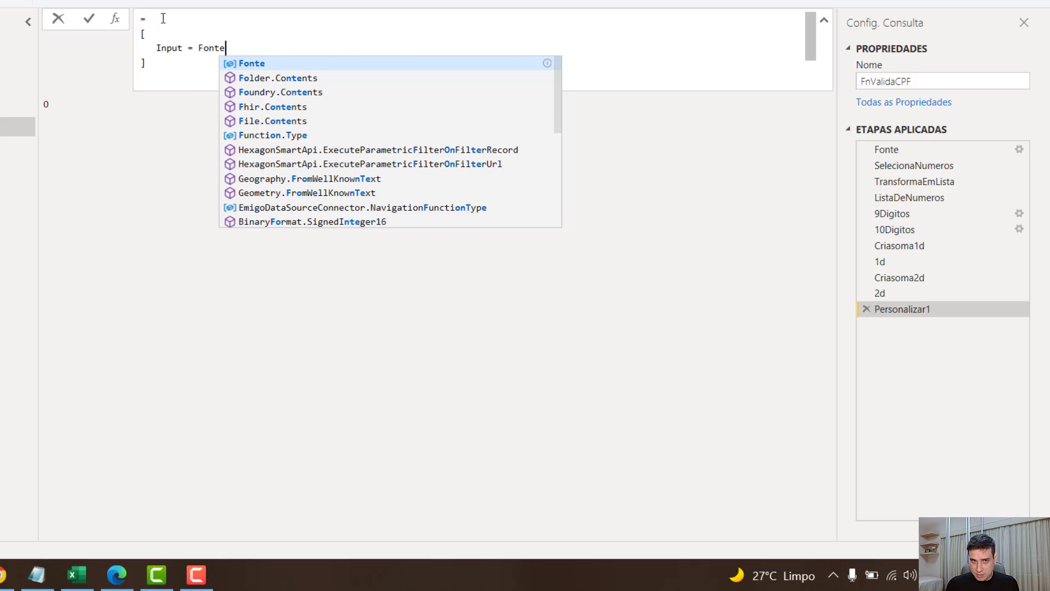
pyautogui.write(',')
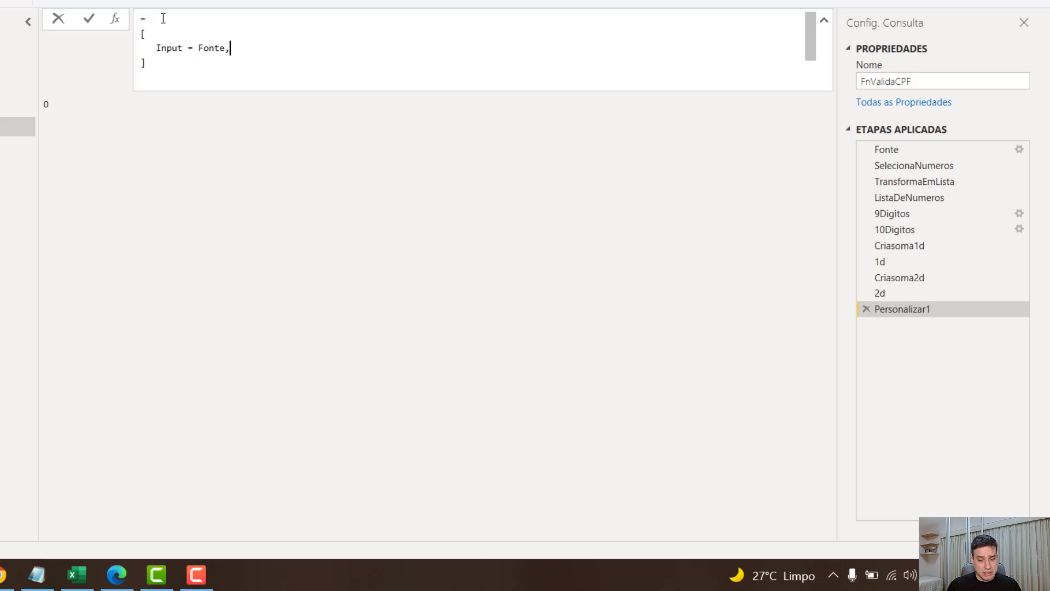
pyautogui.hotkey('shift', 'Return')
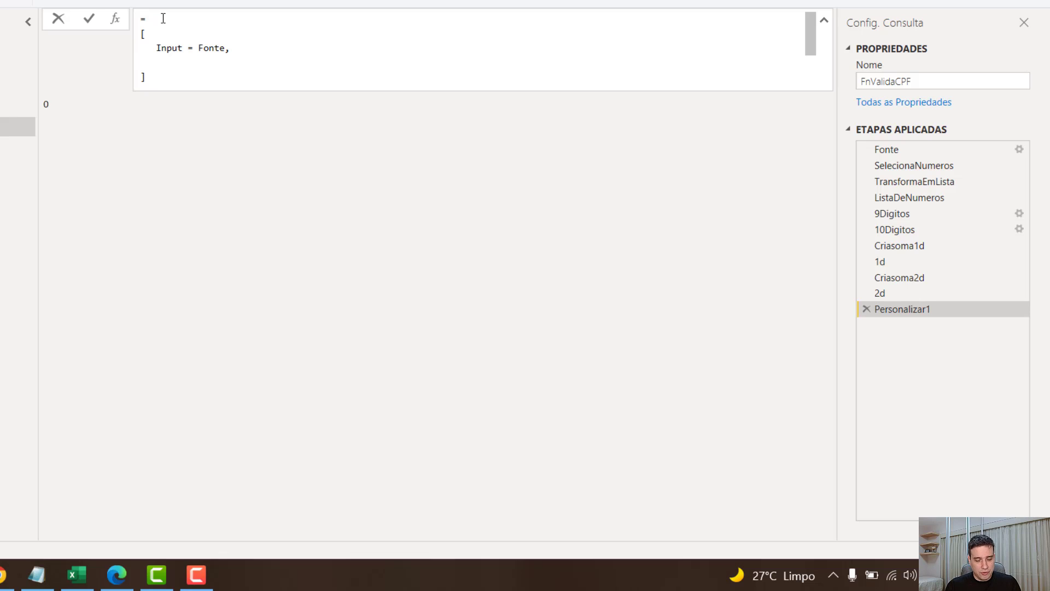
# Step: Add a second record field, Formatado = Number.ToText(Number.From(SelecionaNumeros))
pyautogui.write('Formatado')
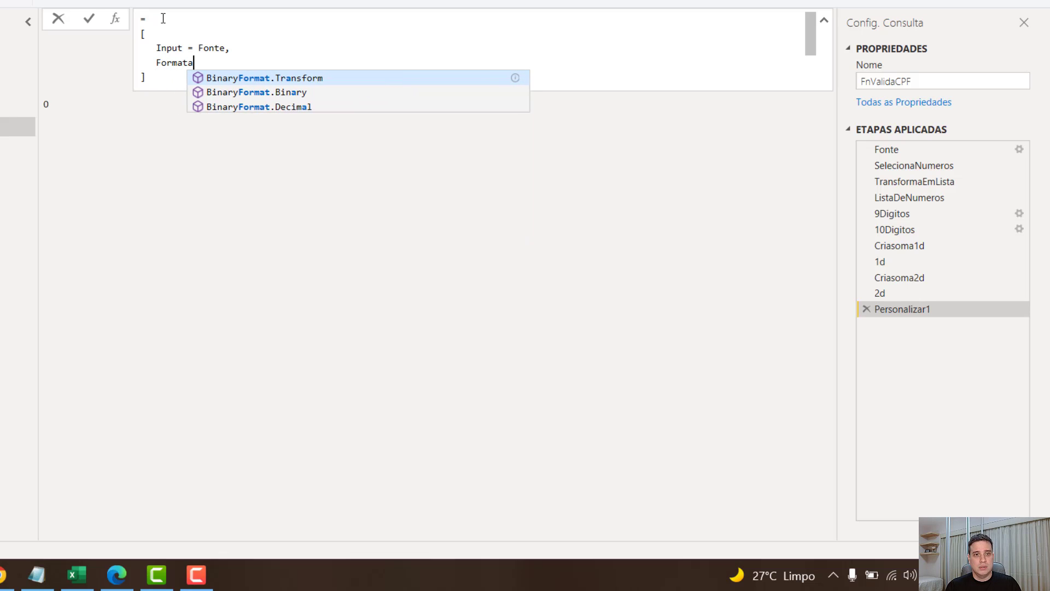
pyautogui.write(' =')
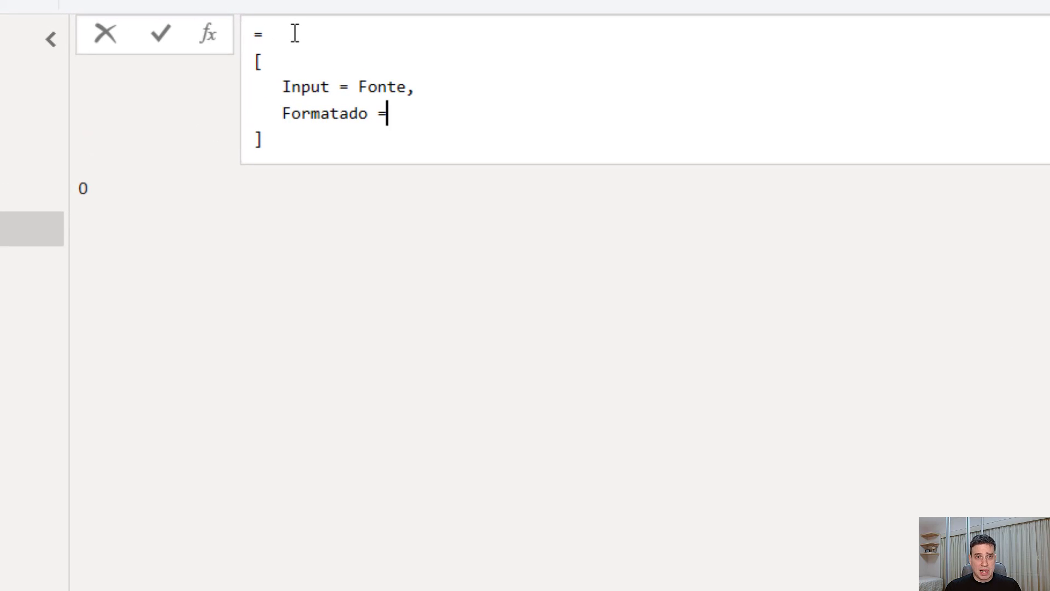
pyautogui.write('Number.')
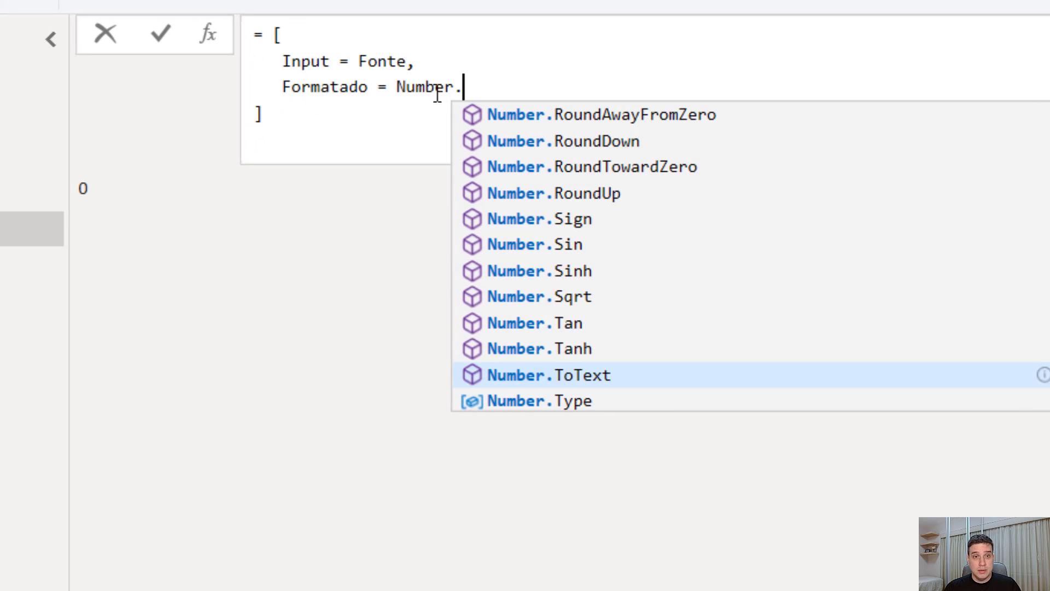
pyautogui.write('ToText')
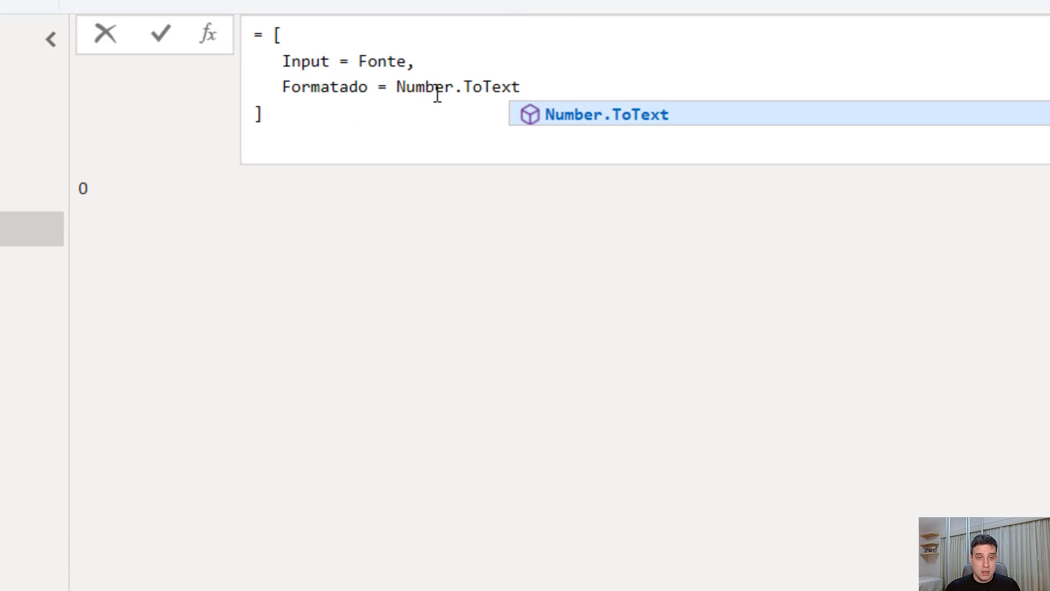
pyautogui.write('(')
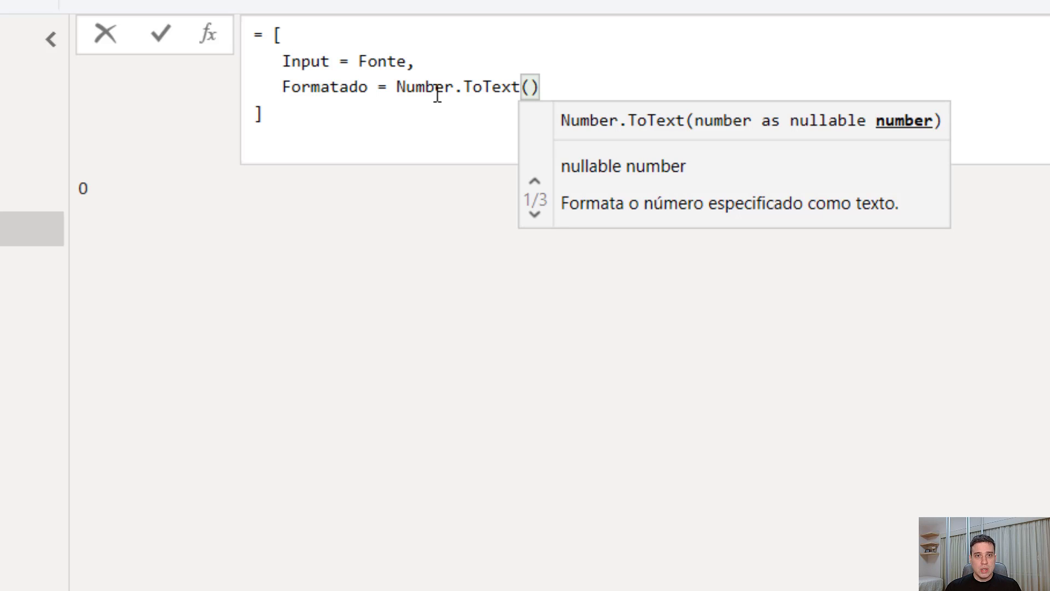
pyautogui.write('N')
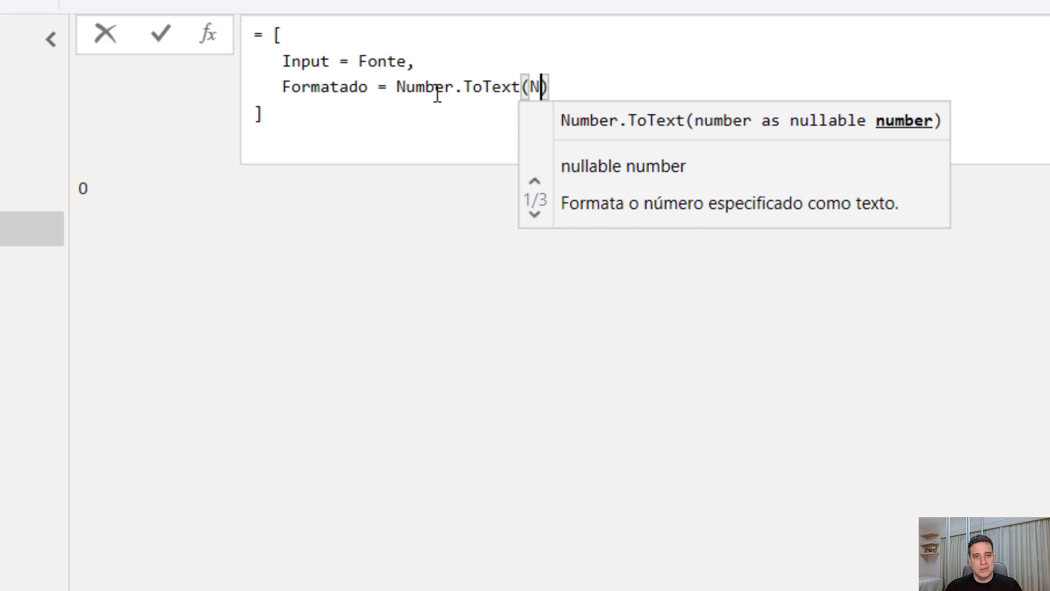
pyautogui.write('umber.From(')
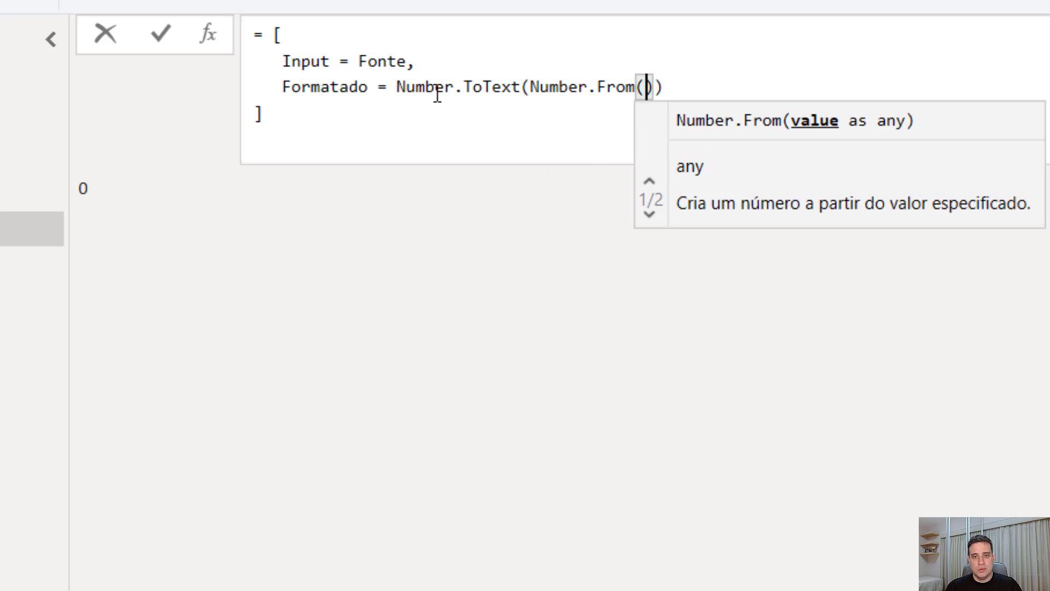
pyautogui.write('SelecionaNumeros')
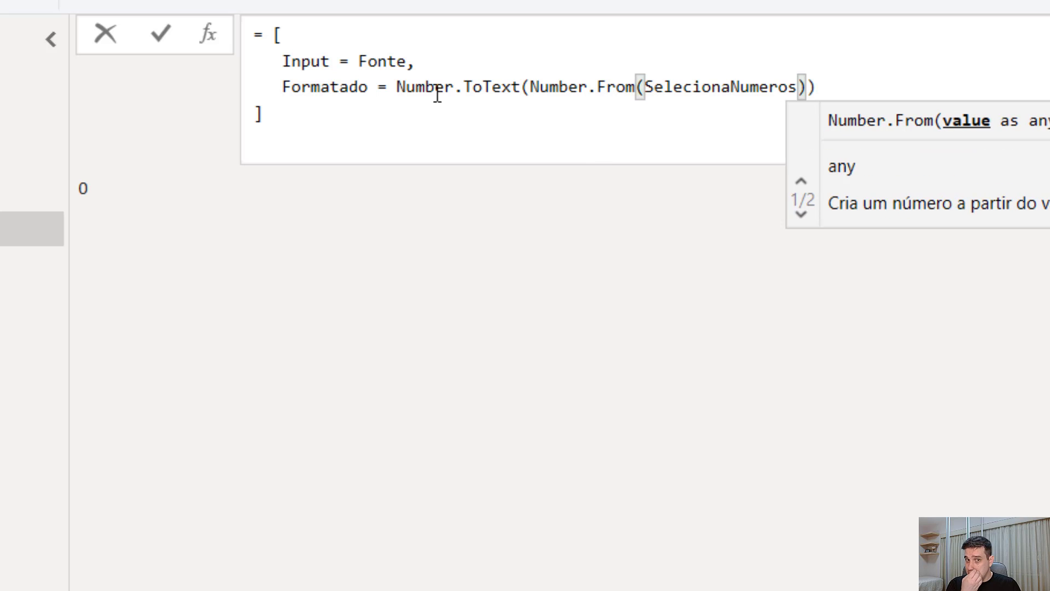
pyautogui.press('Right')
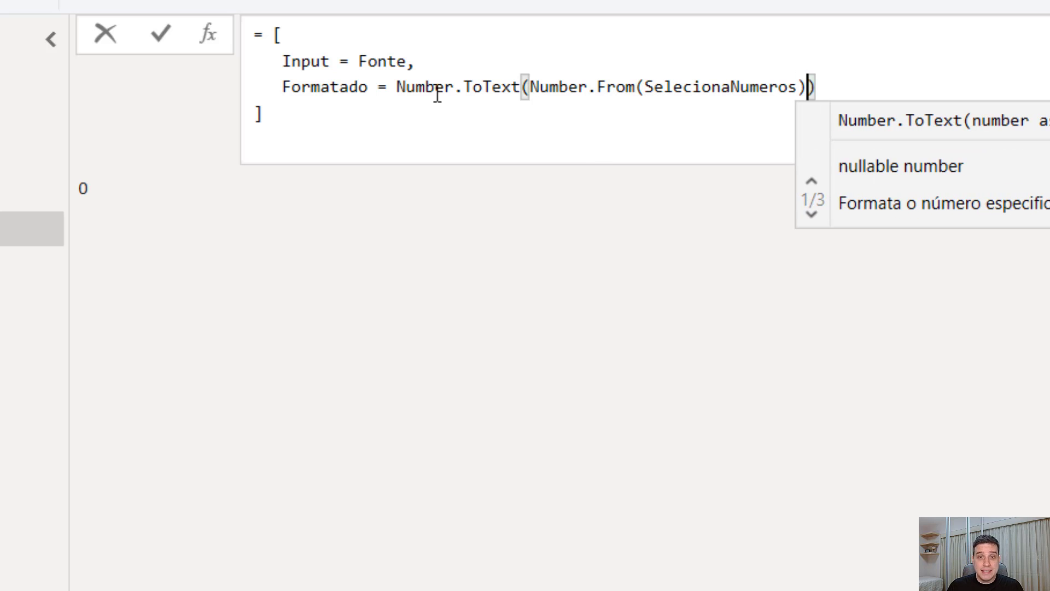
# Step: Give Number.ToText the format string "000.000.000-00" as its second argument and apply the record formula
pyautogui.write(', ')
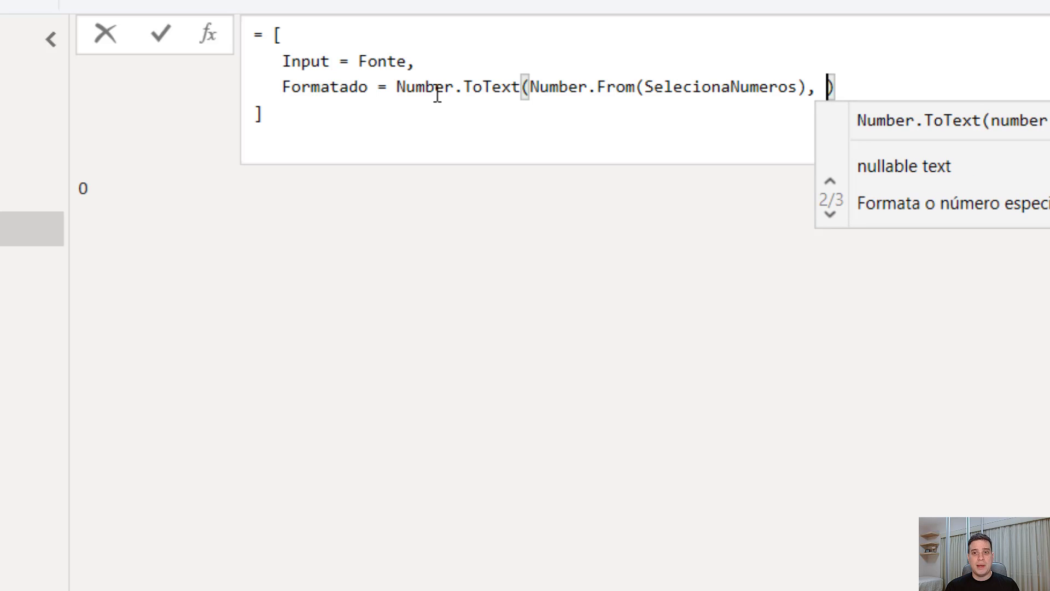
pyautogui.write('"')
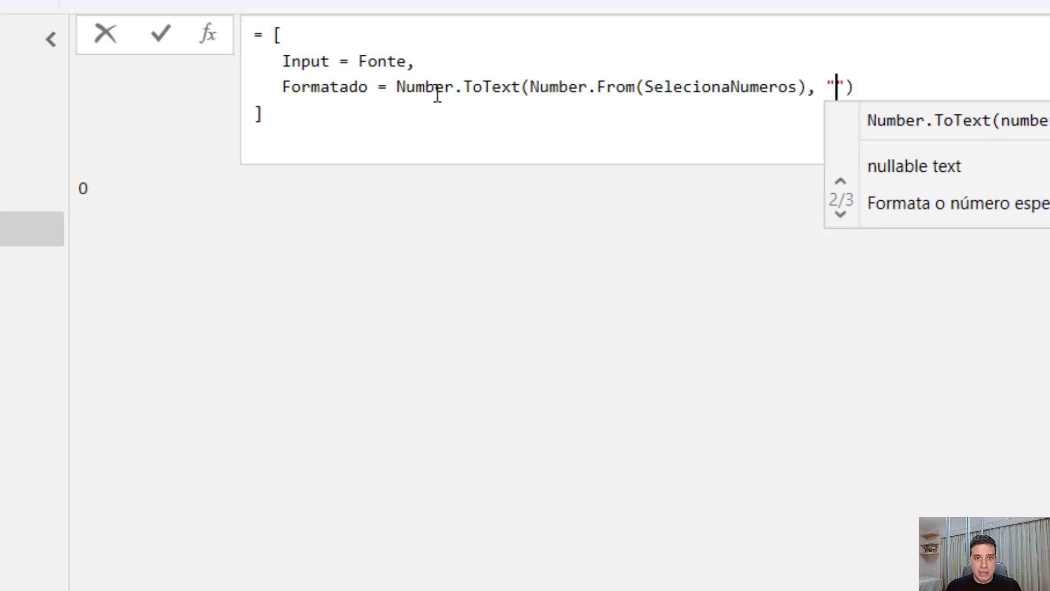
pyautogui.write('00')
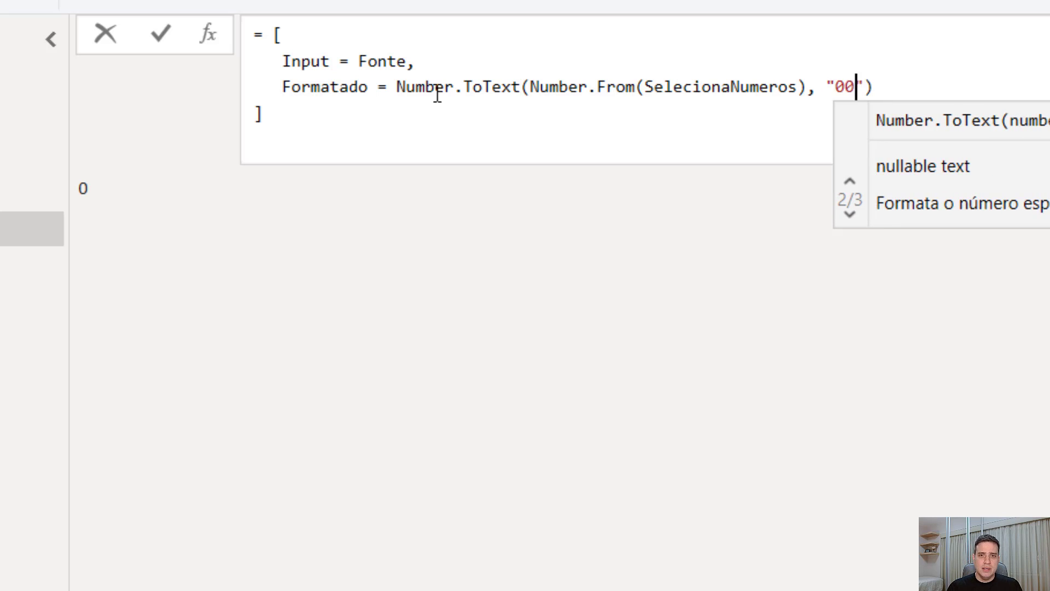
pyautogui.write('0.000')
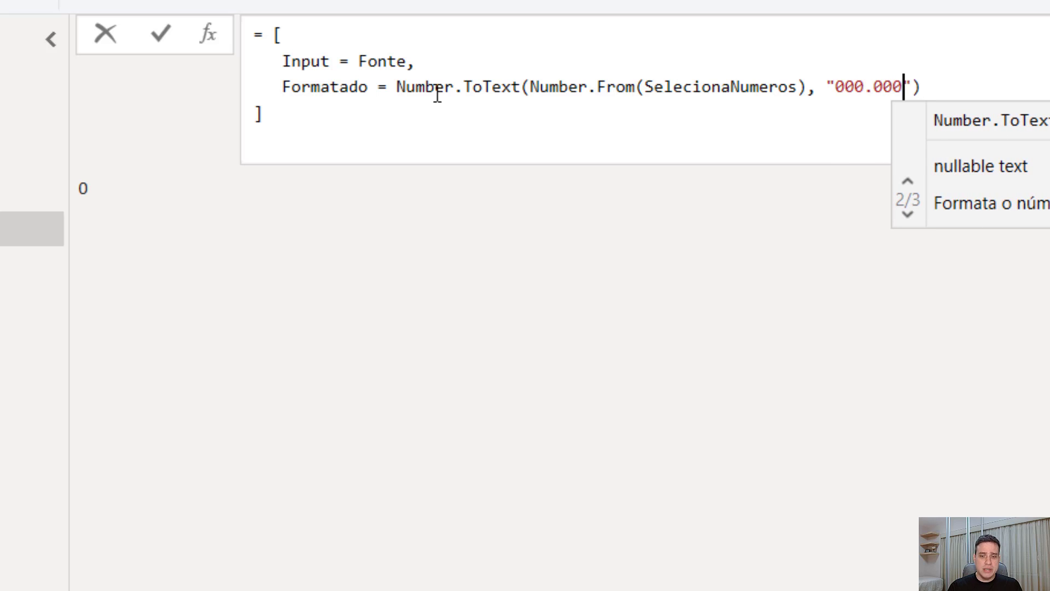
pyautogui.write('.000')
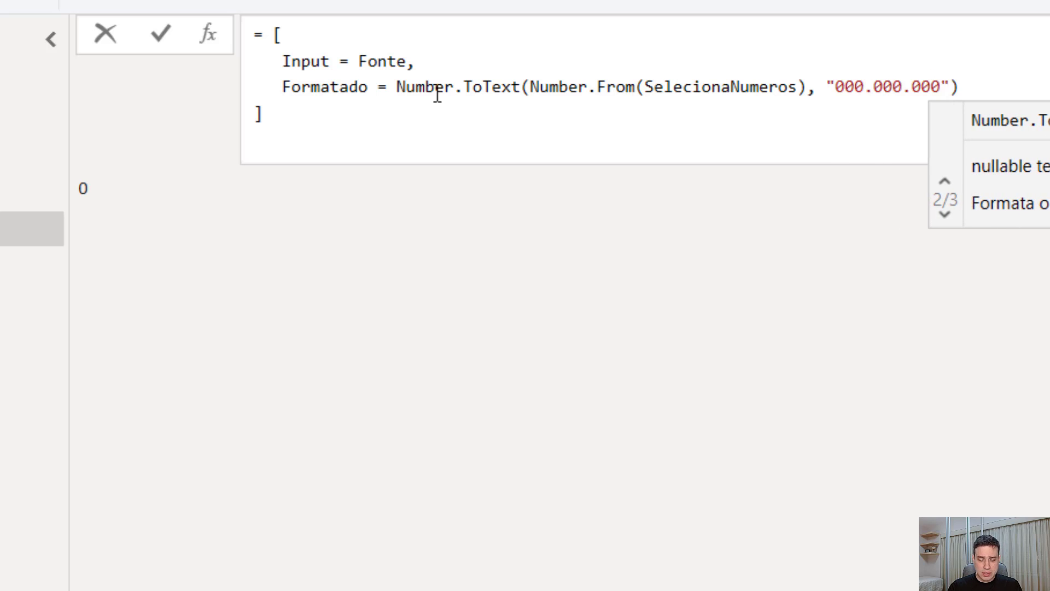
pyautogui.write('-00')
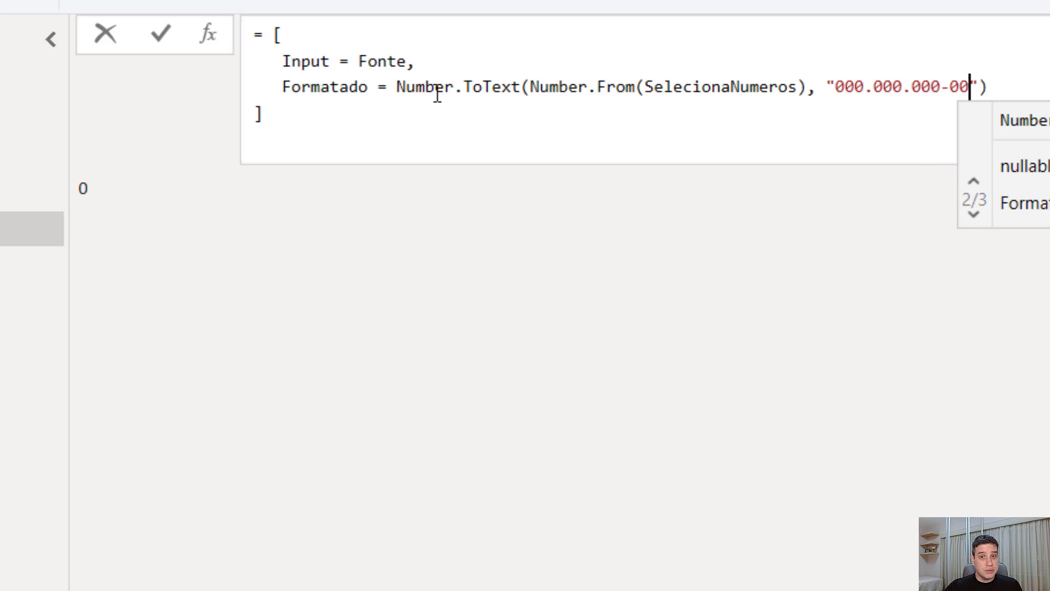
pyautogui.press('Return')
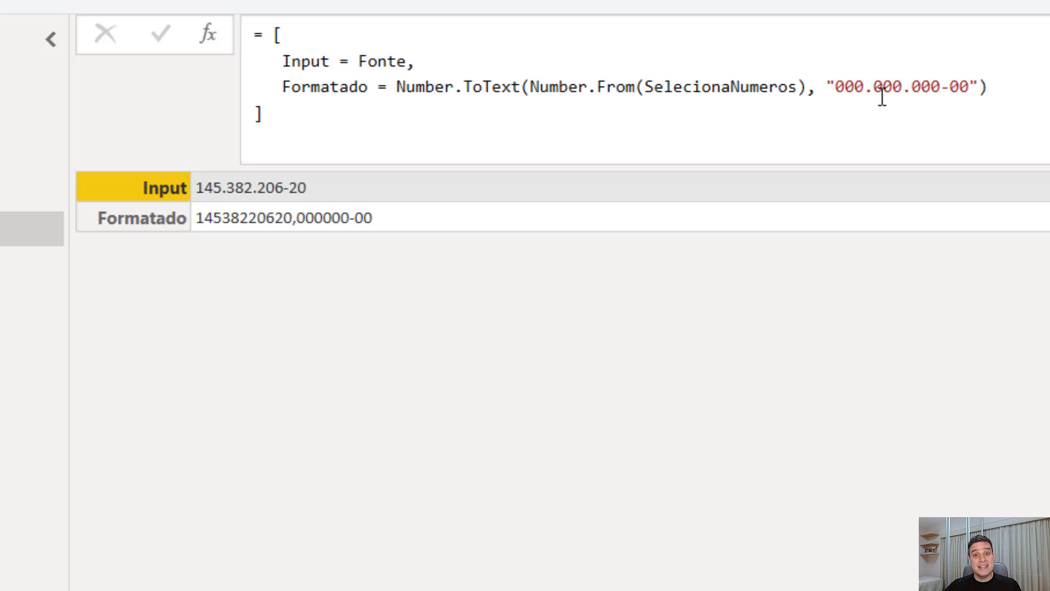
# Step: Escape both dots in the Formatado format string so it reads "000\.000\.000-00", and apply the formula
pyautogui.click(867, 87)
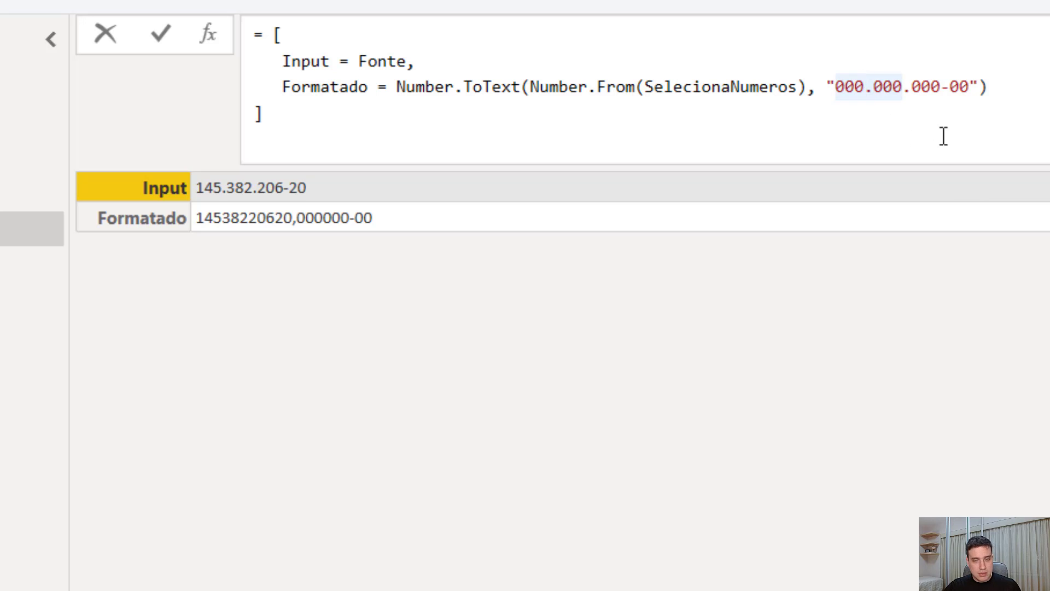
pyautogui.write('\\')
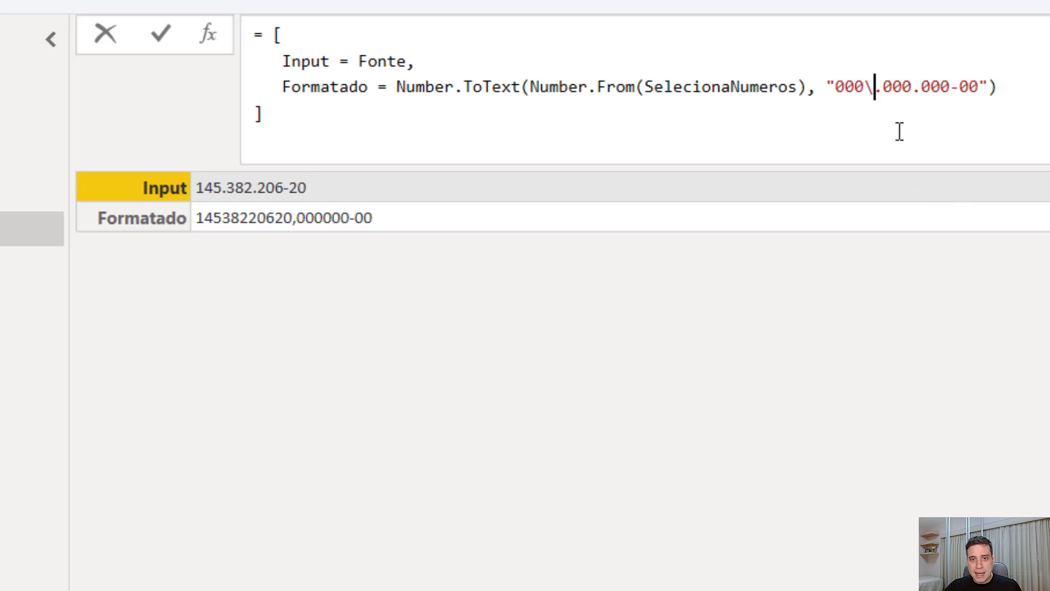
pyautogui.click(915, 89)
pyautogui.write('\\')
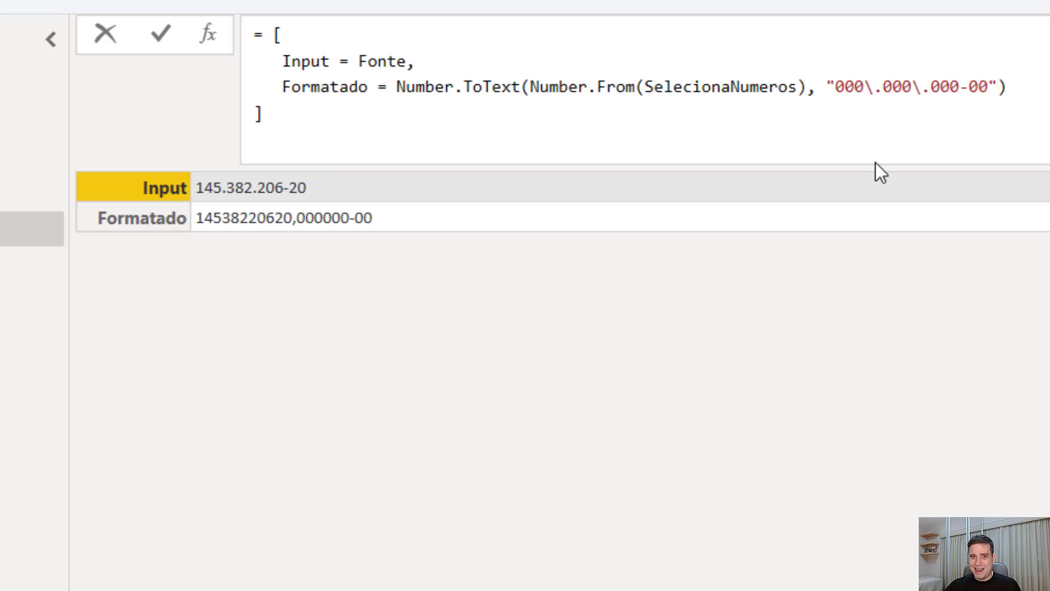
pyautogui.press('Return')
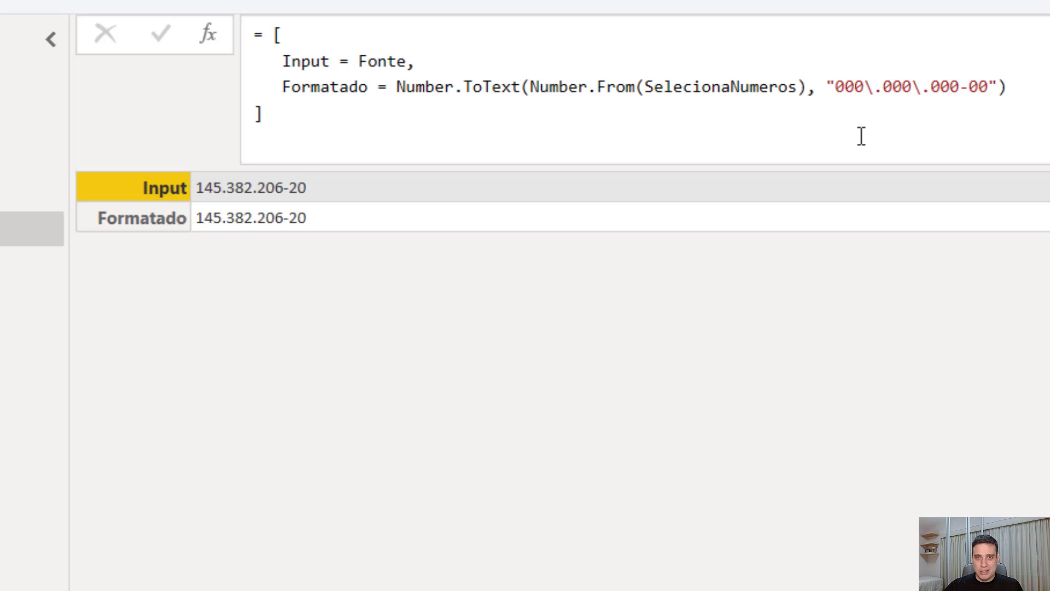
# Step: Add a comma after the Formatado field and start a third record field named Valido on a new line
pyautogui.click(1025, 88)
pyautogui.write(',')
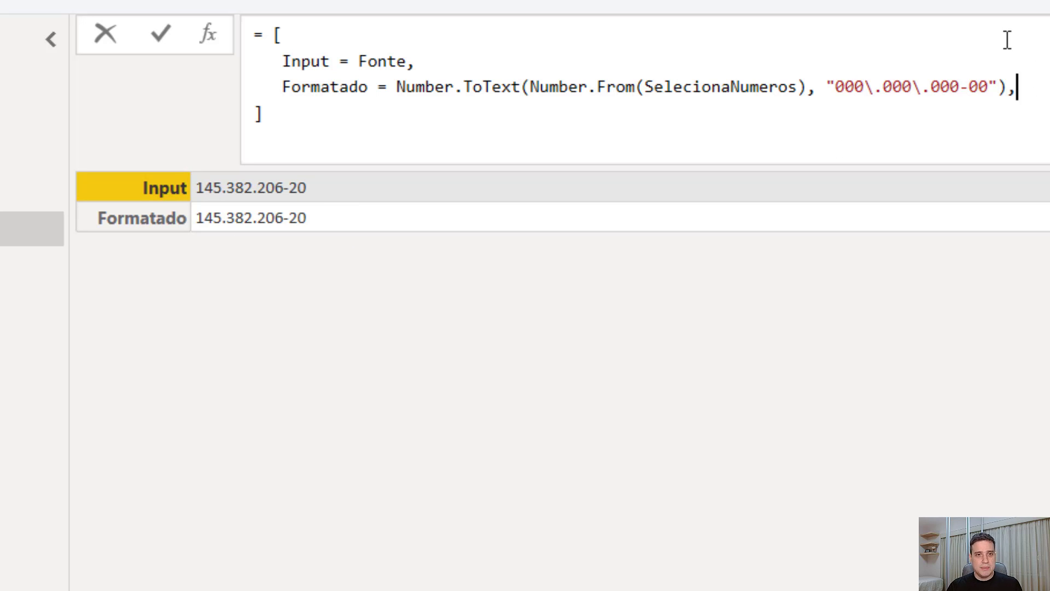
pyautogui.press('Return')
pyautogui.write('Valido')
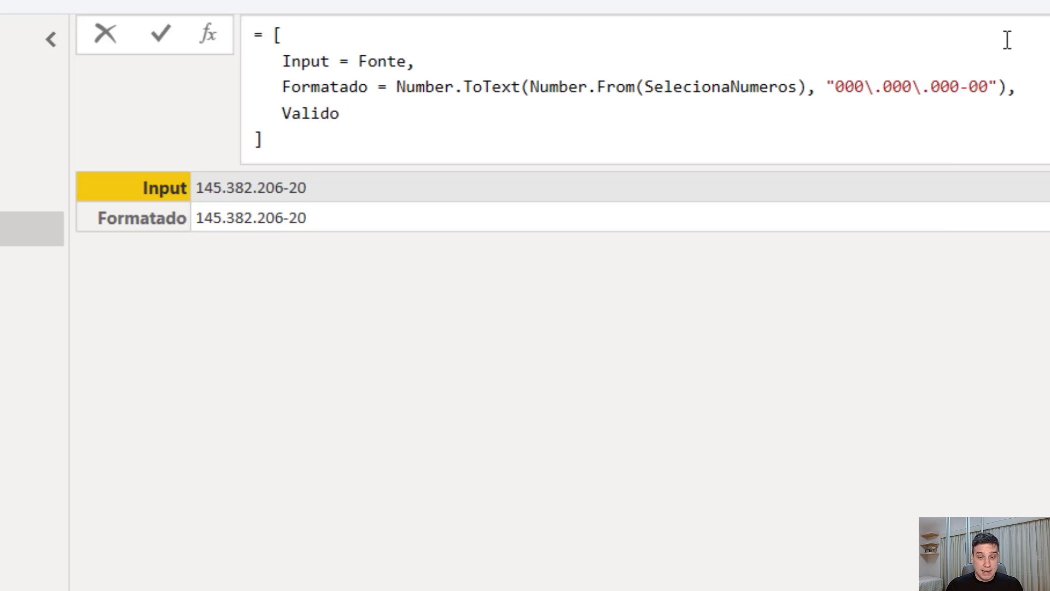
pyautogui.write(' =')
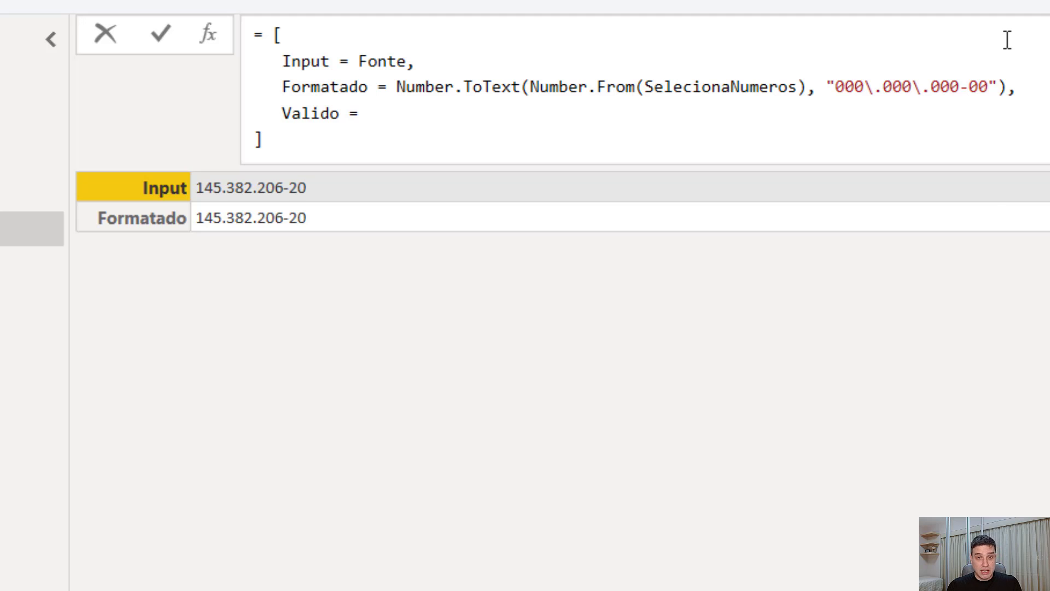
# Step: Give Valido an if condition comparing #"1d" with ListaDeNumeros{9}
pyautogui.write('if #')
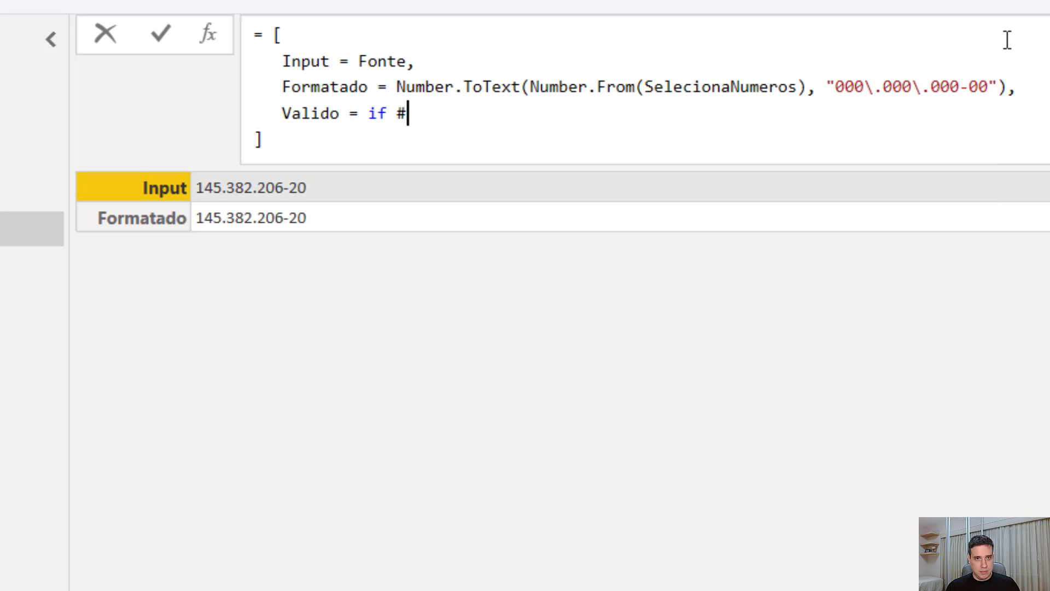
pyautogui.write('""')
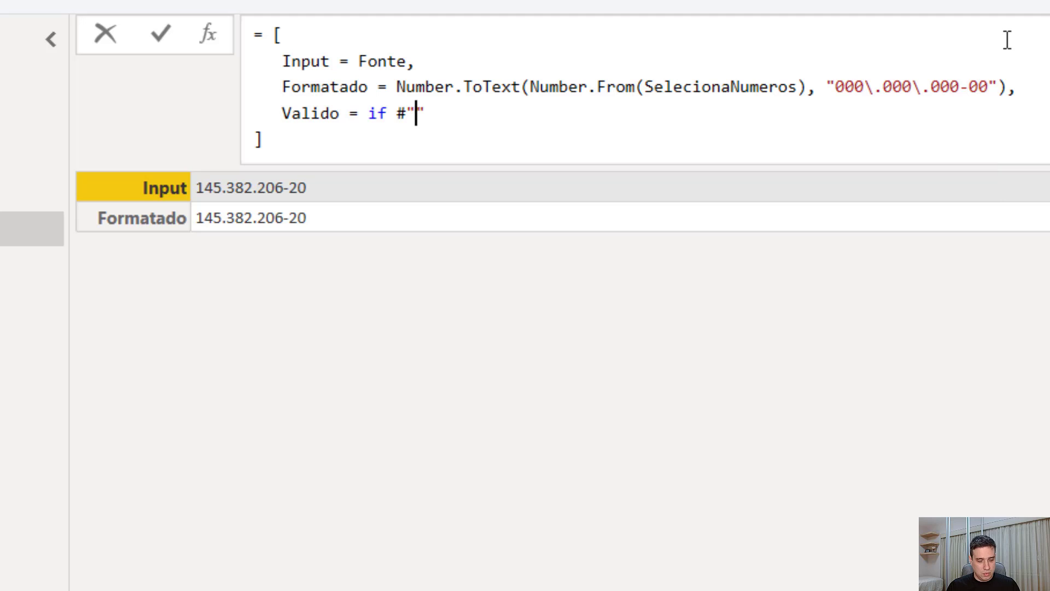
pyautogui.write('1d" =')
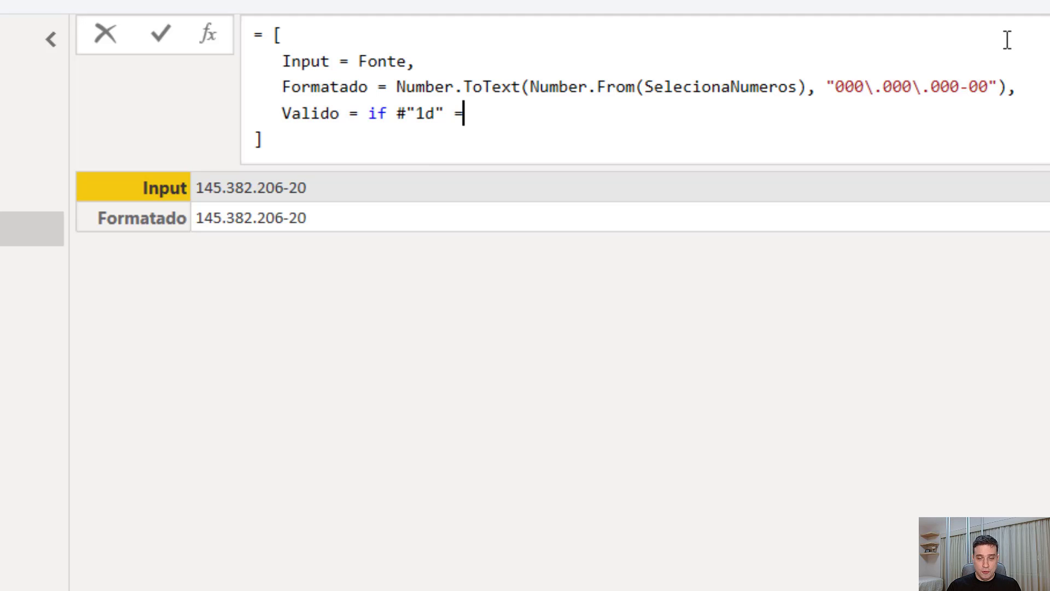
pyautogui.write(' Listade')
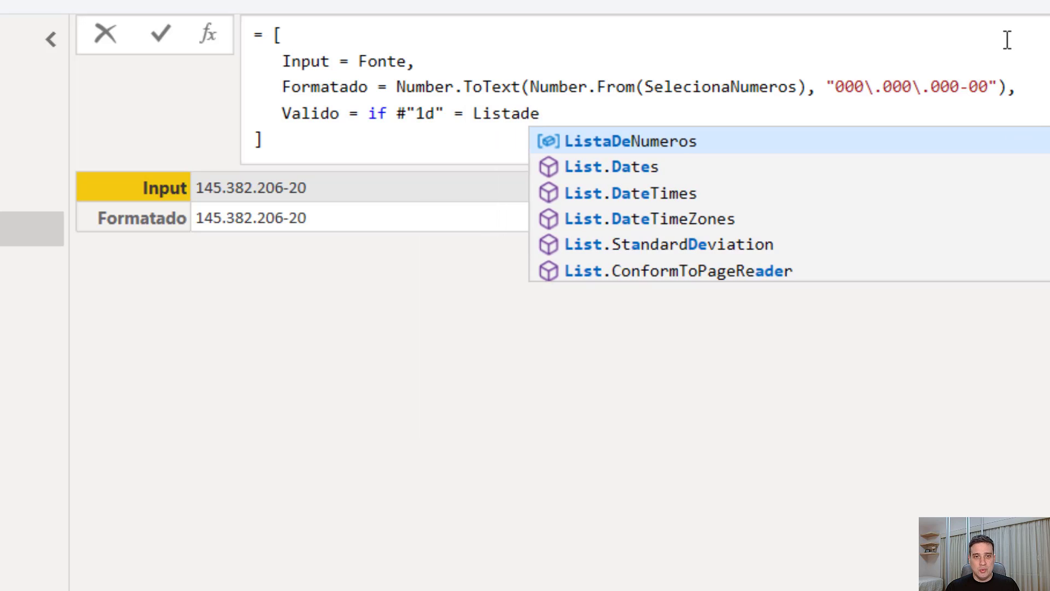
pyautogui.press('Tab')
pyautogui.write('{')
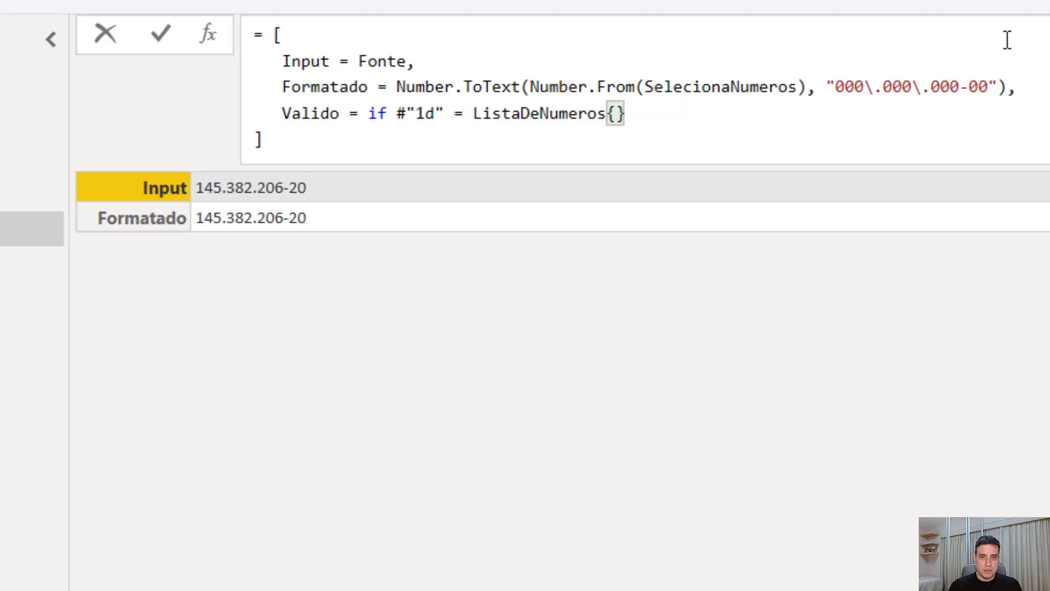
pyautogui.write('9')
pyautogui.press('End')
# Step: Complete the Valido condition with then "Sim" else "nao", correcting the spelling of the else keyword
pyautogui.write('t')
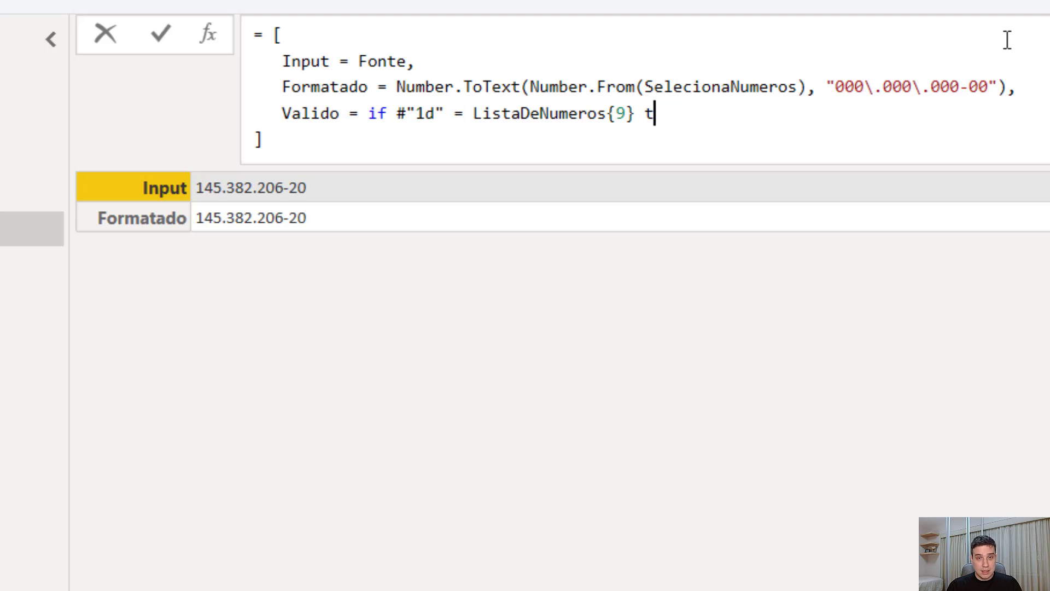
pyautogui.write('hen "Sim')
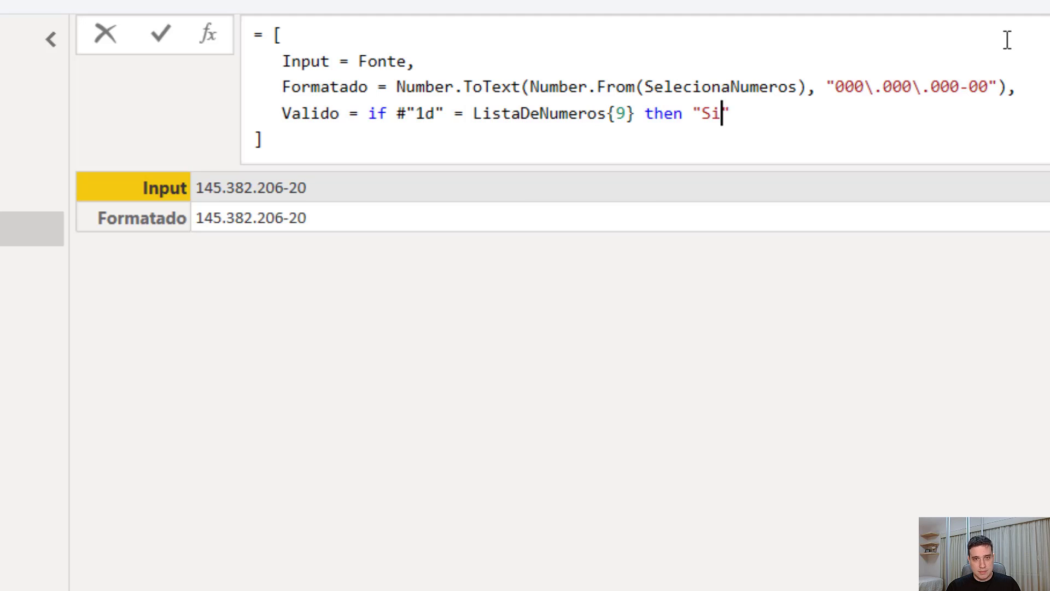
pyautogui.write('" els "')
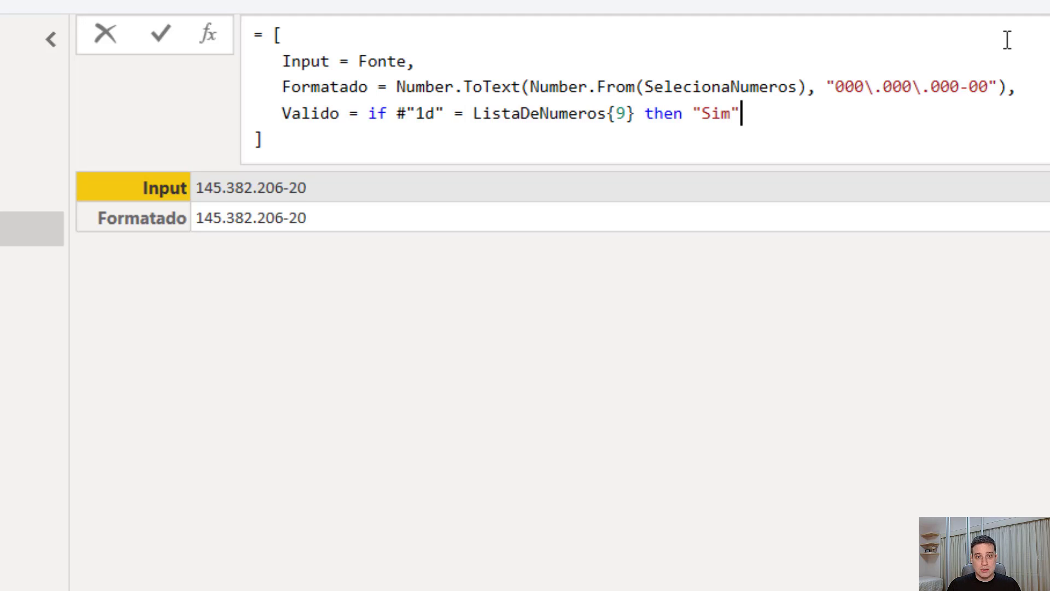
pyautogui.write('nao')
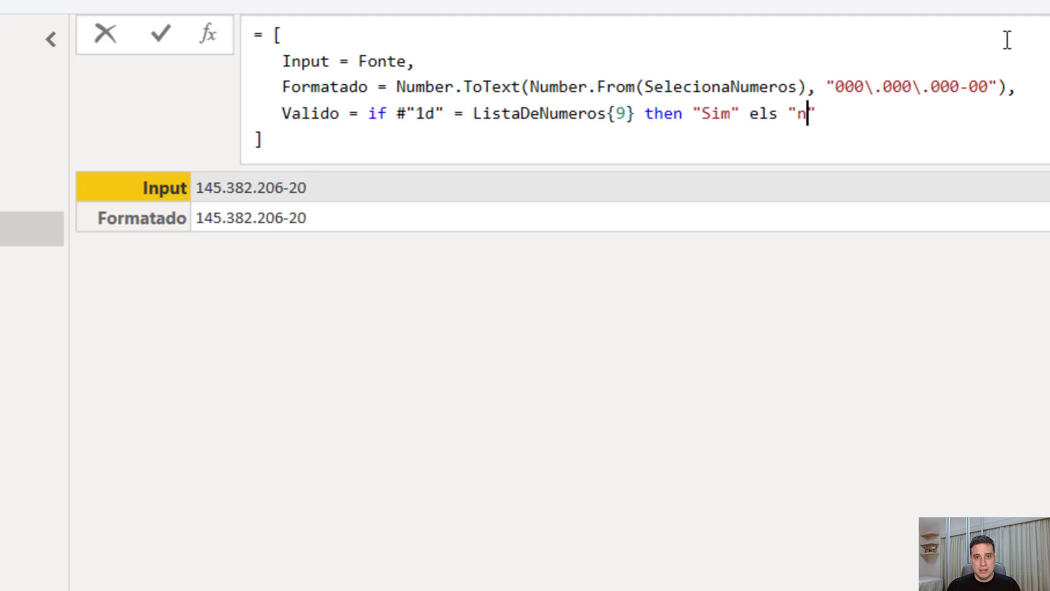
pyautogui.press('Left')
pyautogui.press('Left')
pyautogui.press('Left')
pyautogui.press('Left')
pyautogui.press('Left')
pyautogui.write('e')
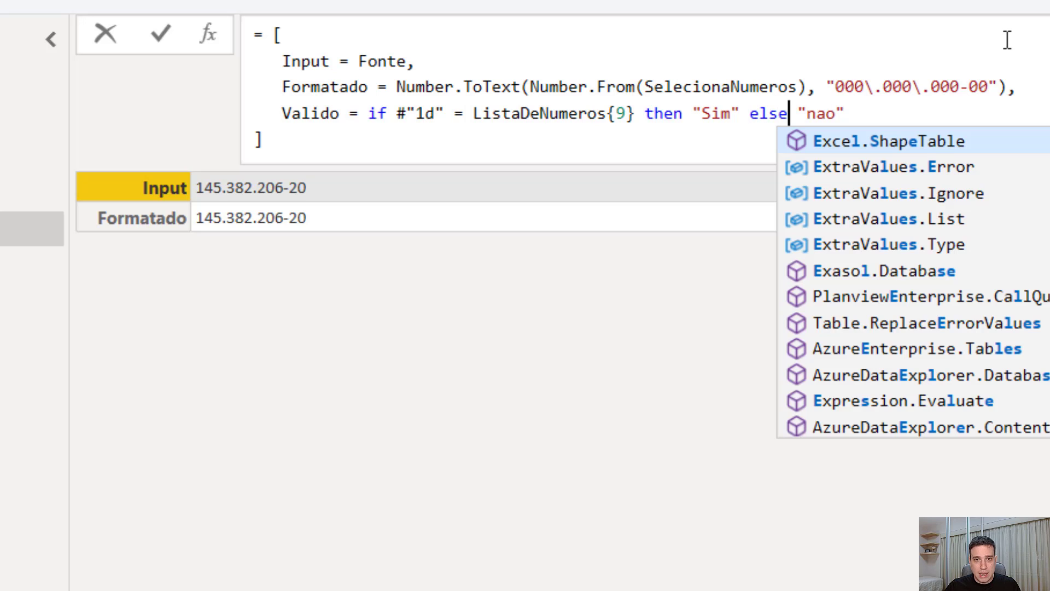
# Step: Change the else result of Valido to "Não" and apply the record formula
pyautogui.press('Right')
pyautogui.press('Right')
pyautogui.press('Right')
pyautogui.press('Right')
pyautogui.press('BackSpace')
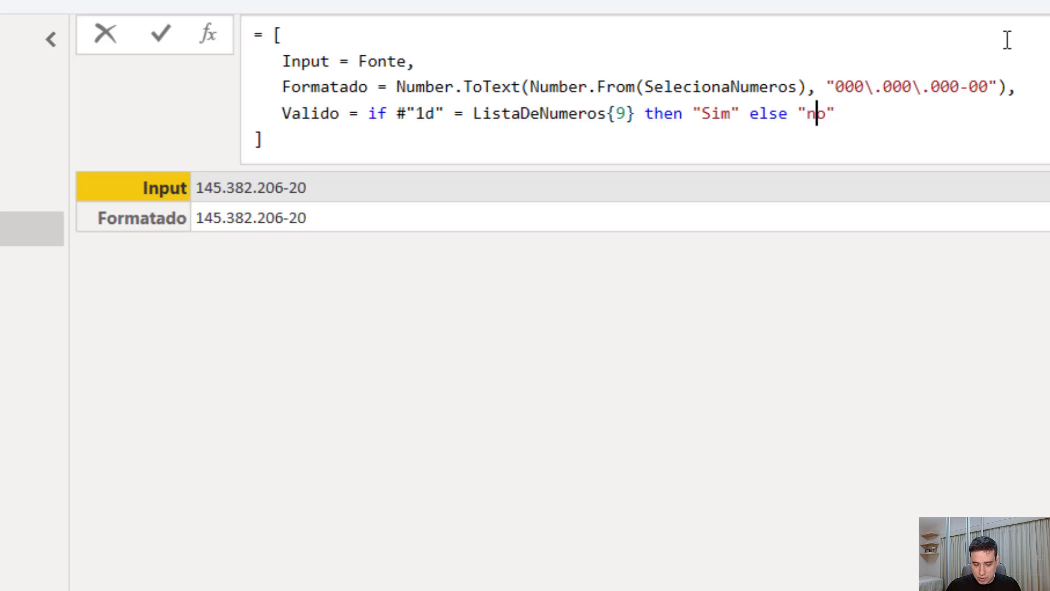
pyautogui.write('ã')
pyautogui.press('Left')
pyautogui.press('BackSpace')
pyautogui.write('N')
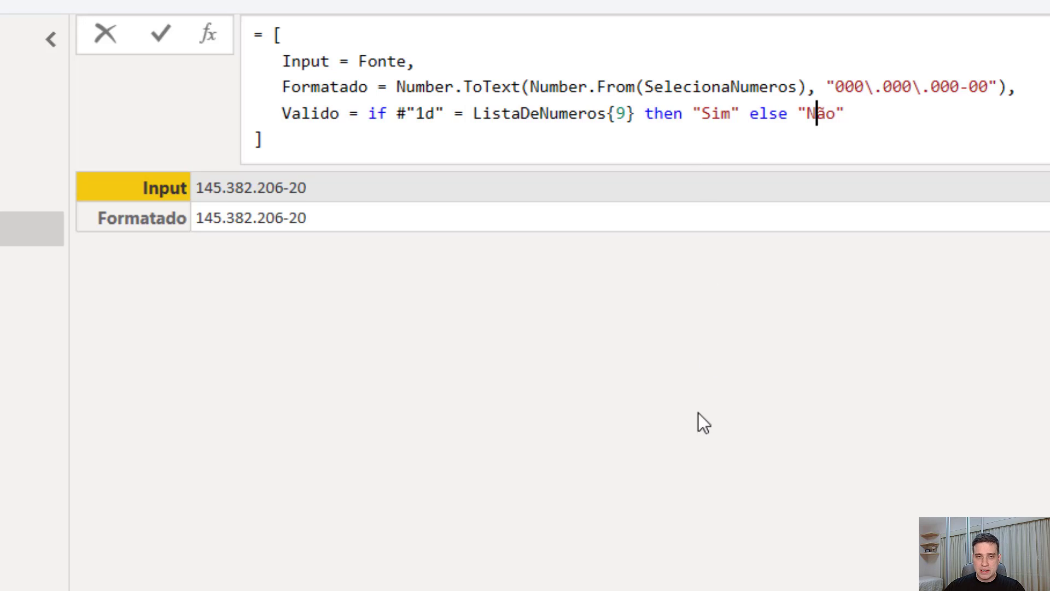
pyautogui.press('Return')
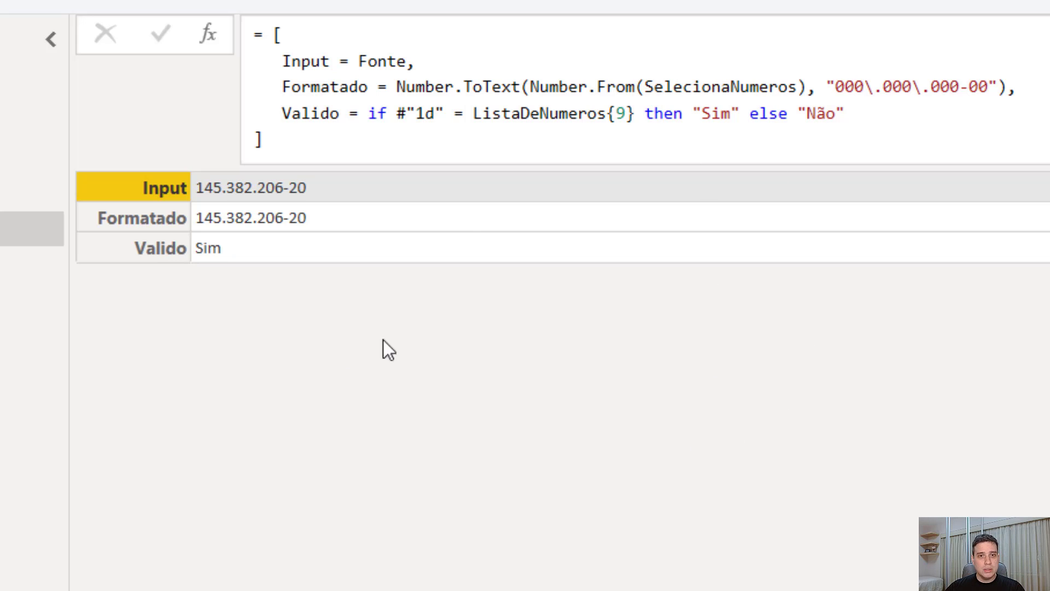
# Step: Copy the #"1d" = ListaDeNumeros{9} comparison and append the copy to the Valido condition with and
pyautogui.moveTo(397, 113); pyautogui.dragTo(638, 107)
pyautogui.hotkey('ctrl', 'c')
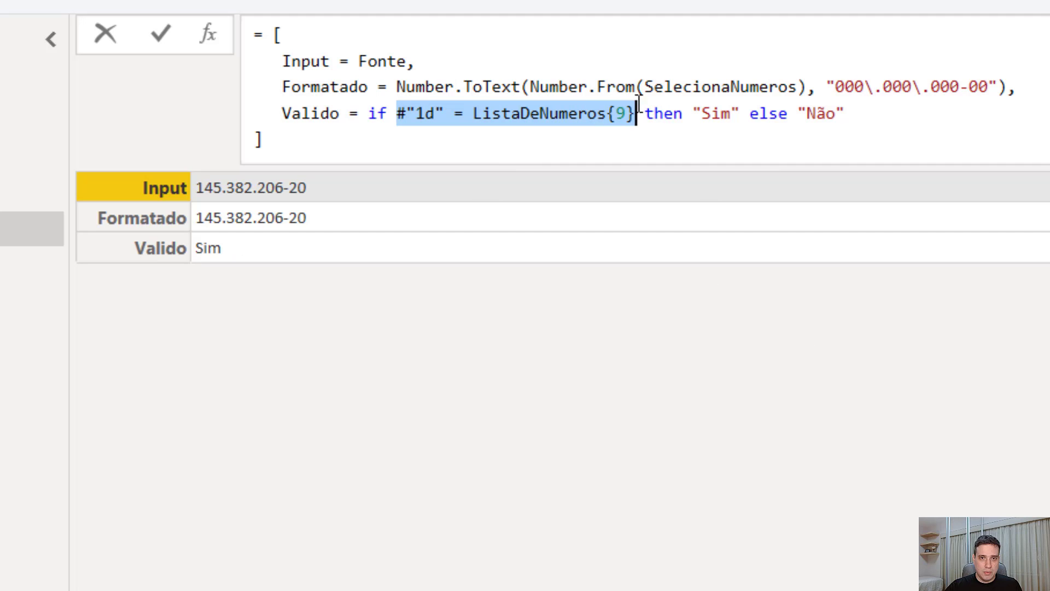
pyautogui.click(636, 115)
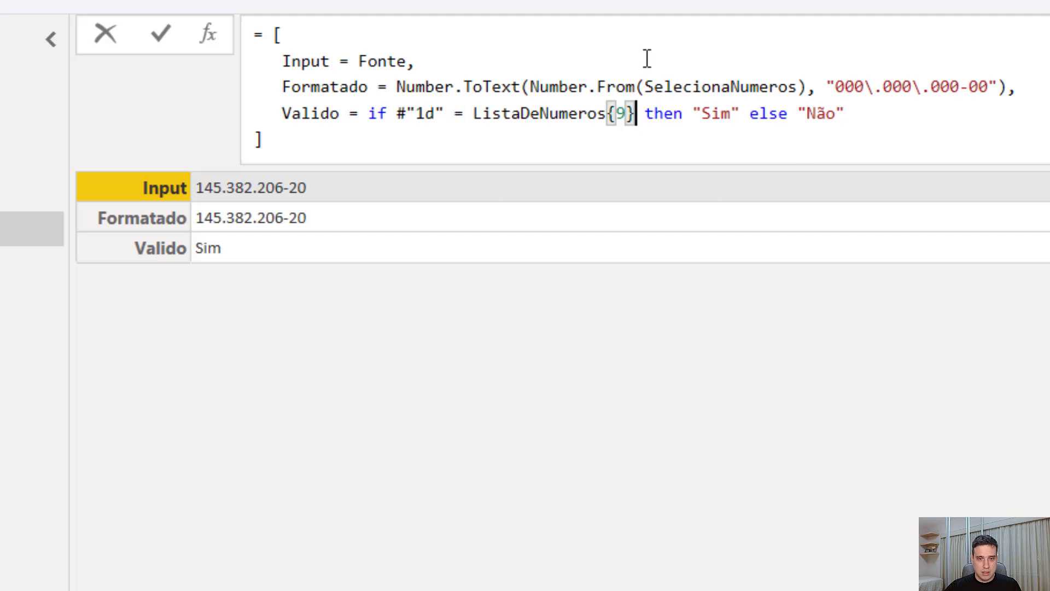
pyautogui.write('and')
pyautogui.hotkey('ctrl', 'v')
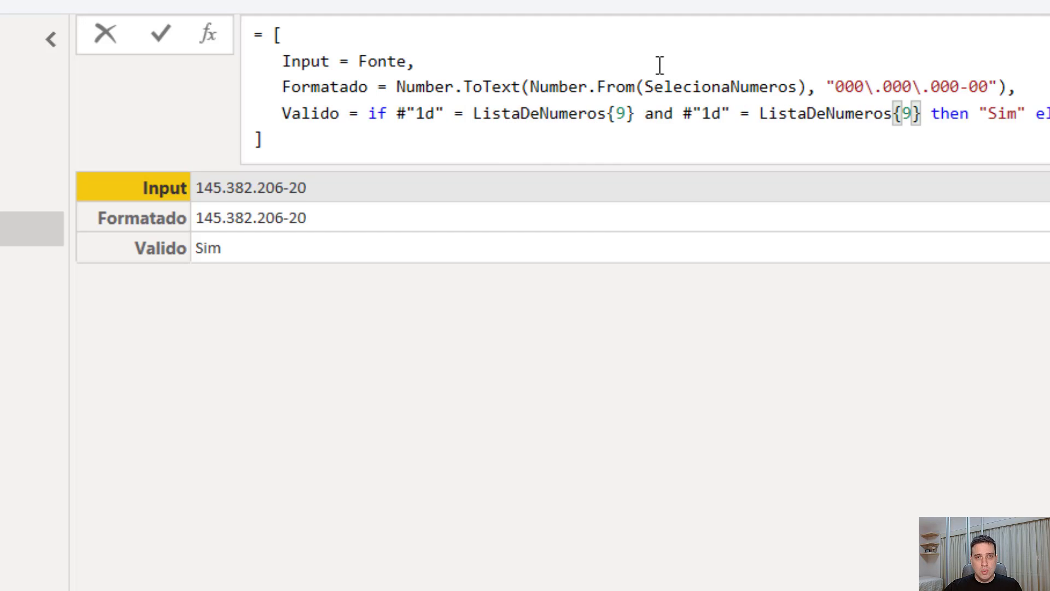
# Step: Change the copied comparison to #"2d" = ListaDeNumeros{10} and apply the formula
pyautogui.click(703, 115)
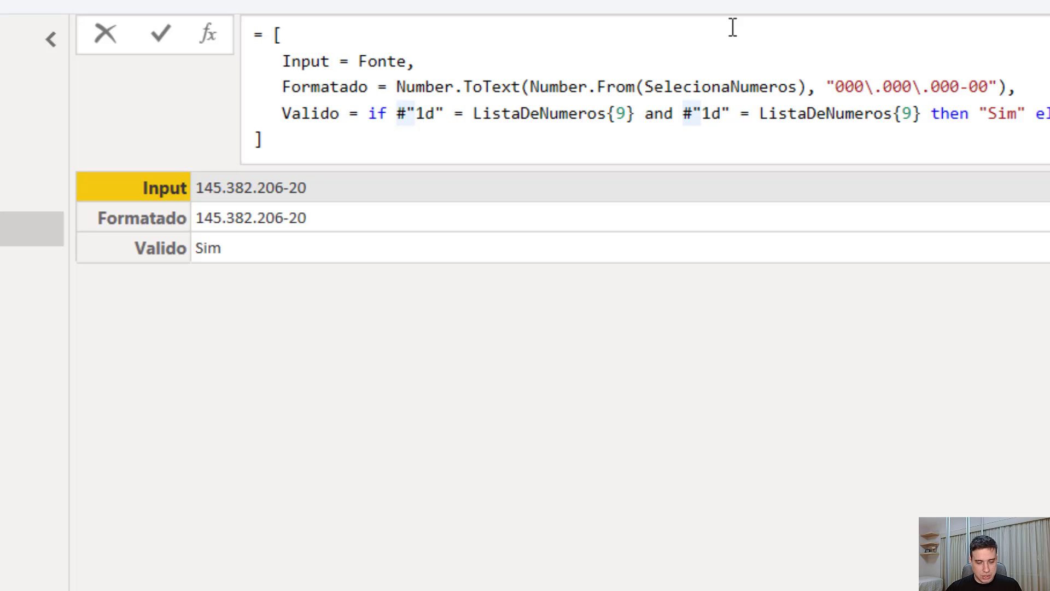
pyautogui.press('Delete')
pyautogui.write('2')
pyautogui.click(912, 114)
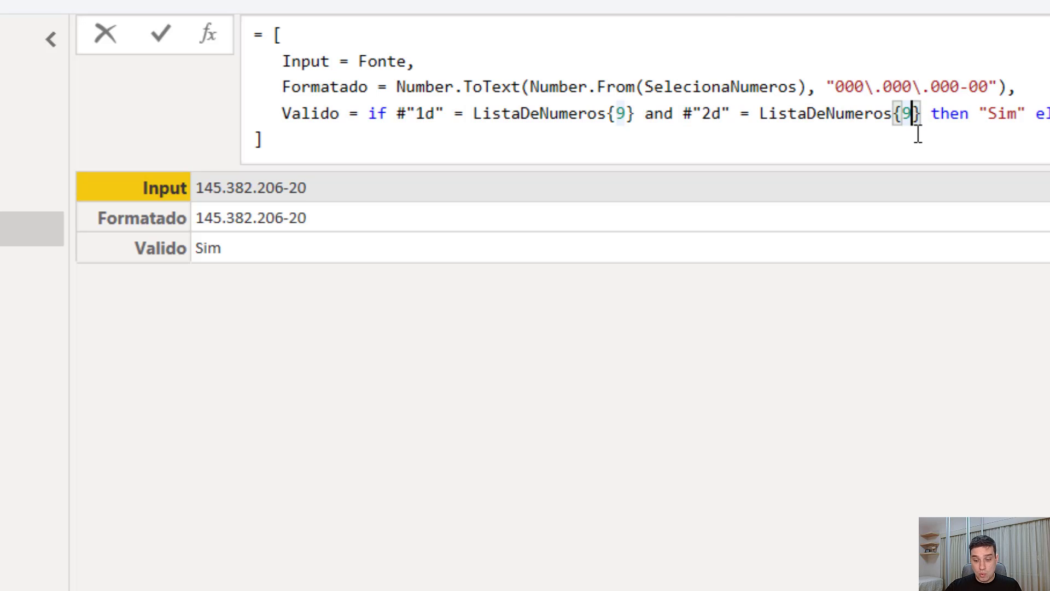
pyautogui.press('BackSpace')
pyautogui.write('10')
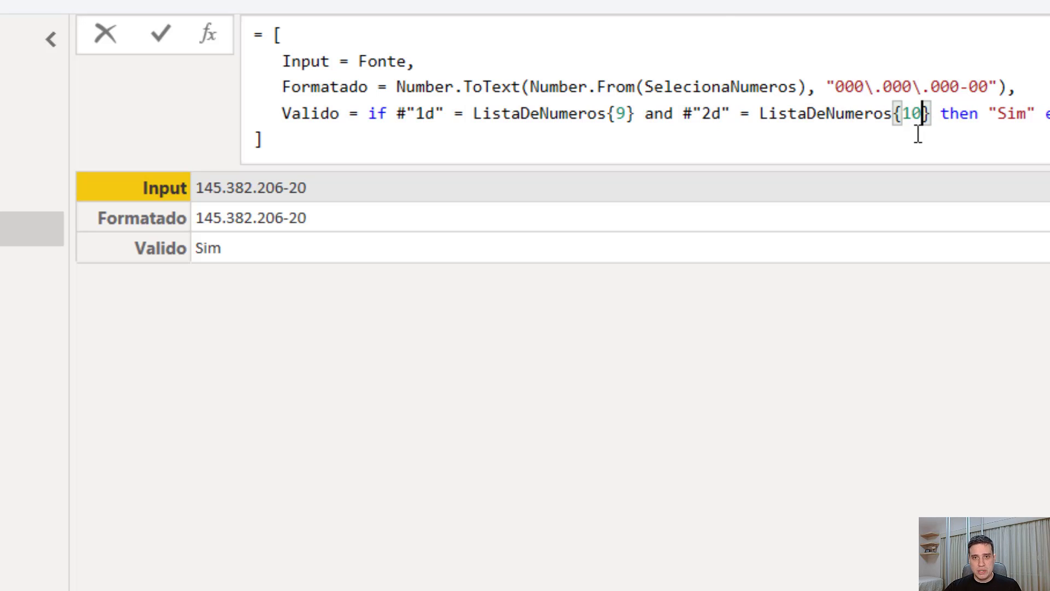
pyautogui.press('Return')
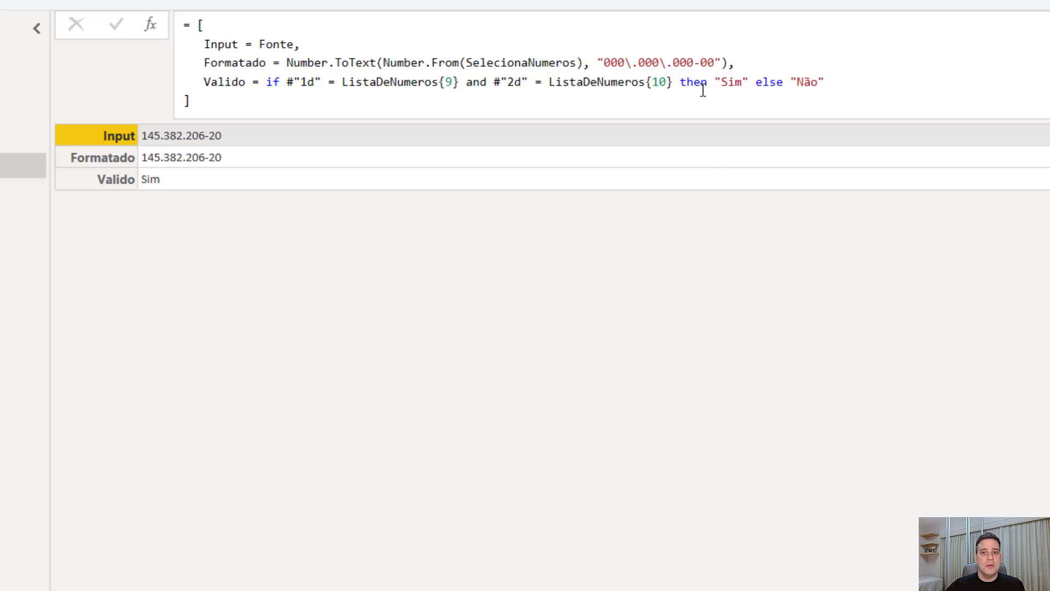
# Step: Extend the Valido condition before then with and List.Count(ListaDeNumeros) <= 11
pyautogui.click(681, 82)
pyautogui.write('and ')
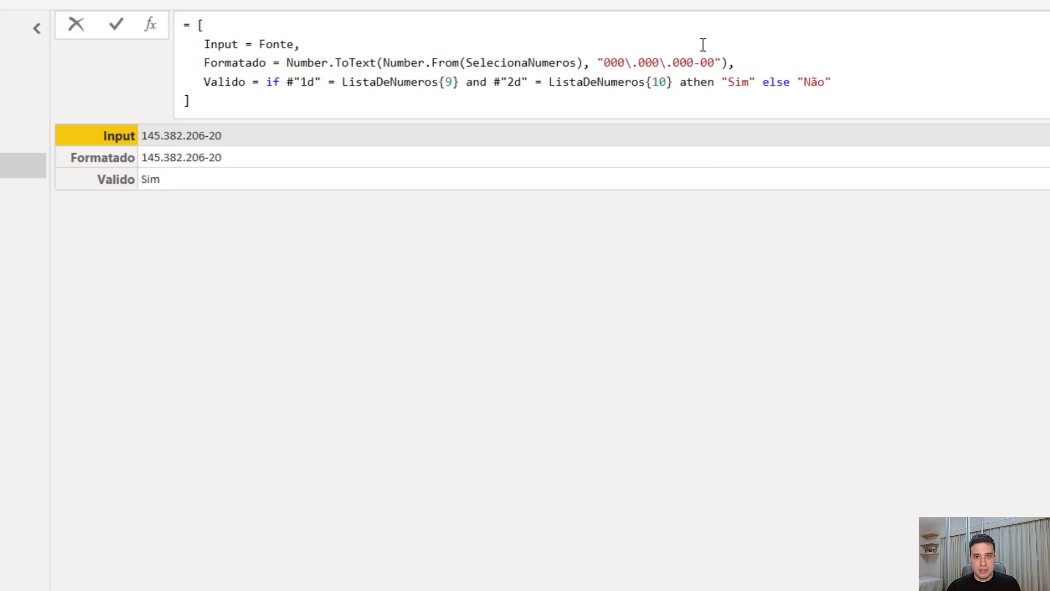
pyautogui.write('List.Coun')
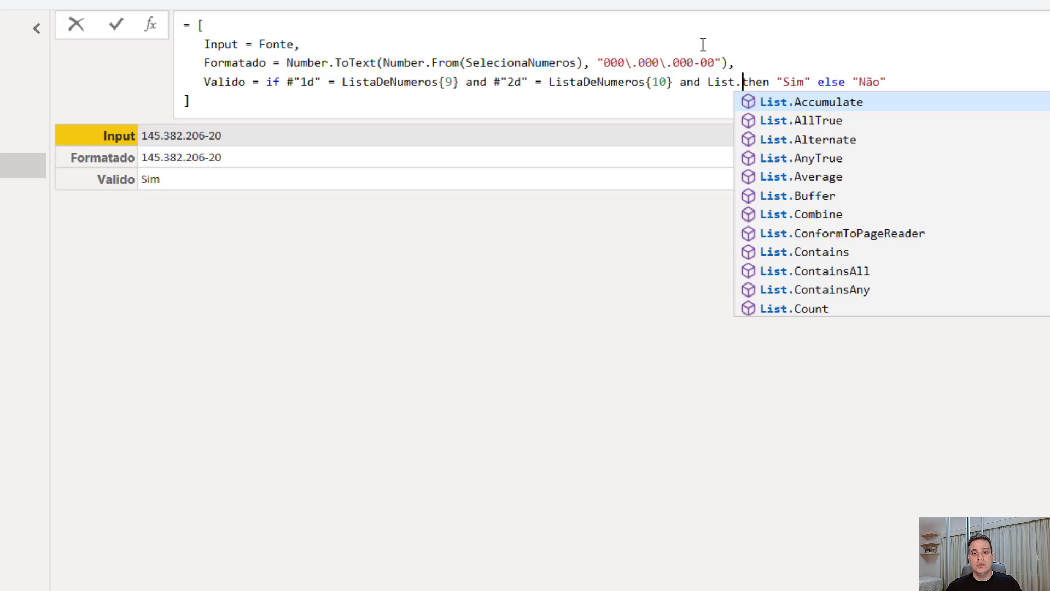
pyautogui.write('t(')
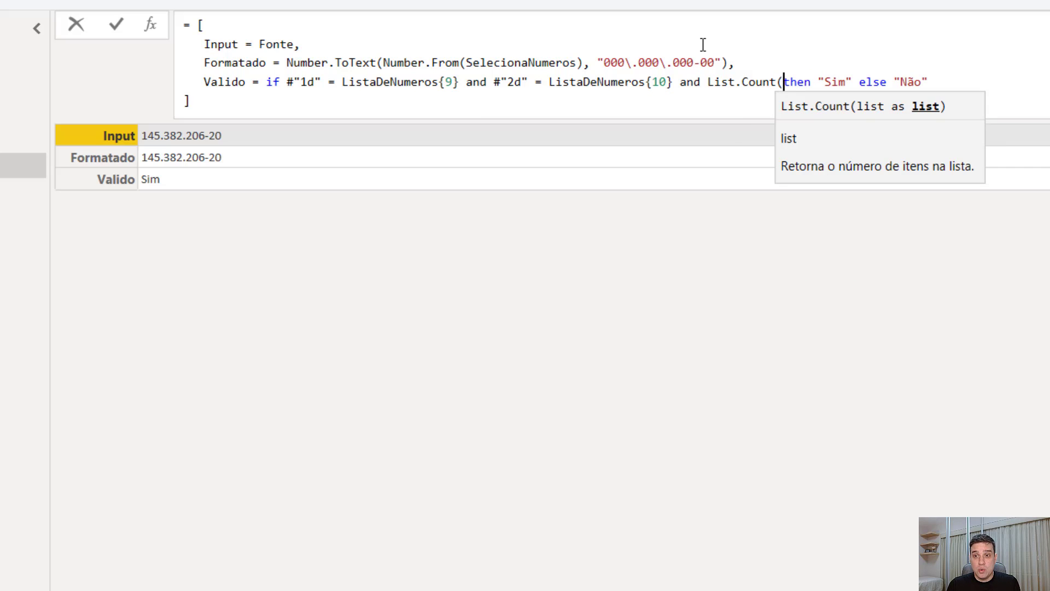
pyautogui.write('Lis')
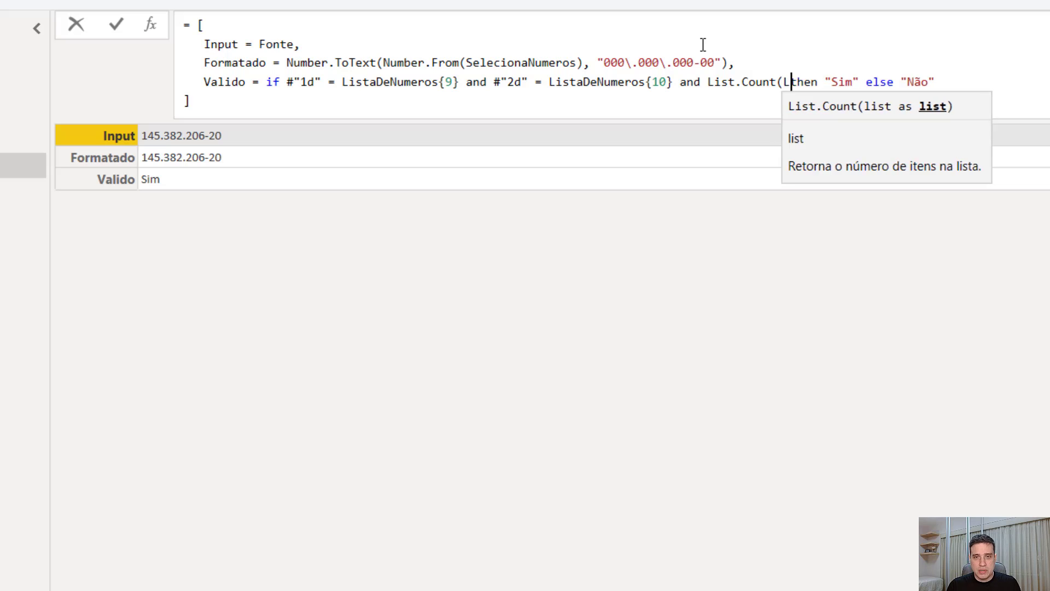
pyautogui.write('ta')
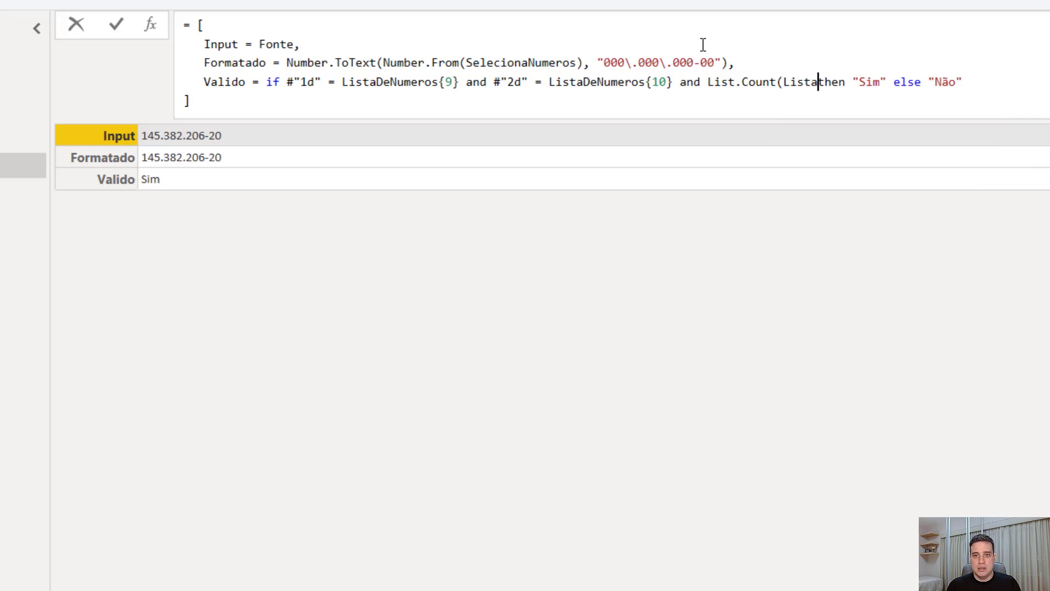
pyautogui.write('DeNumeros) ')
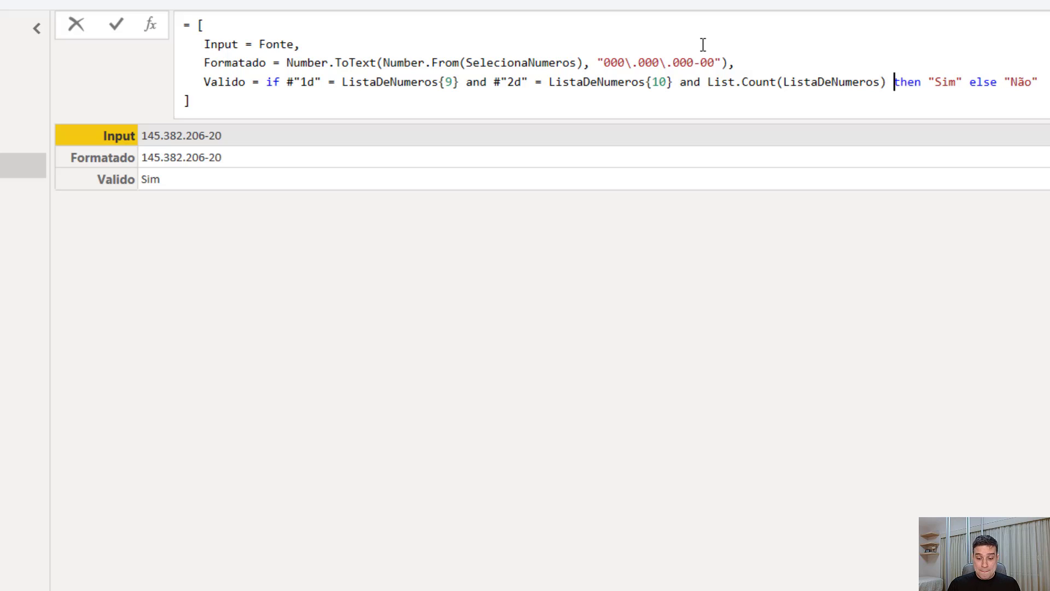
pyautogui.write('<= 1')
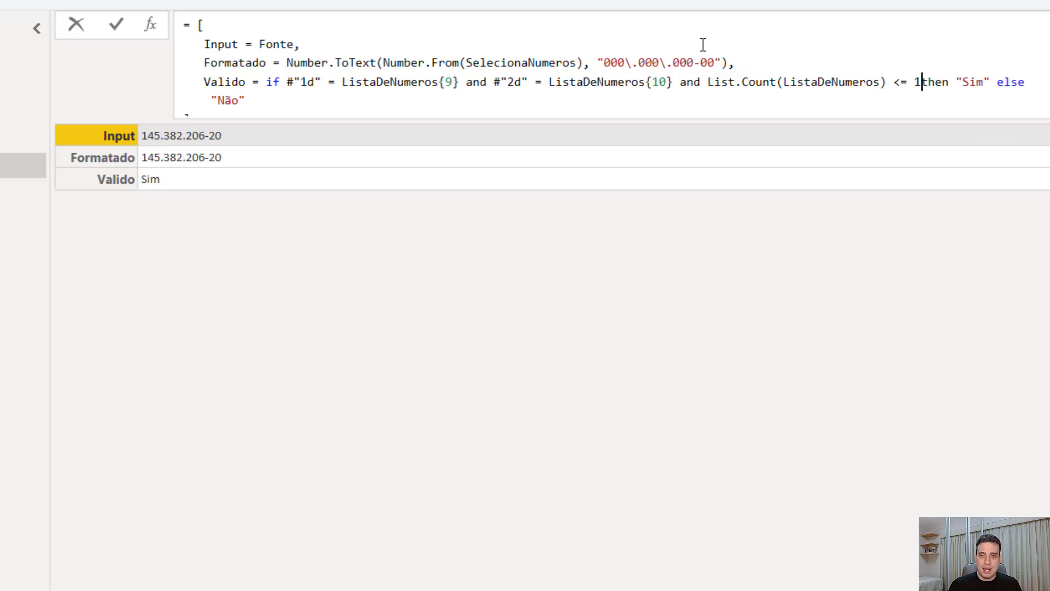
pyautogui.write('1')
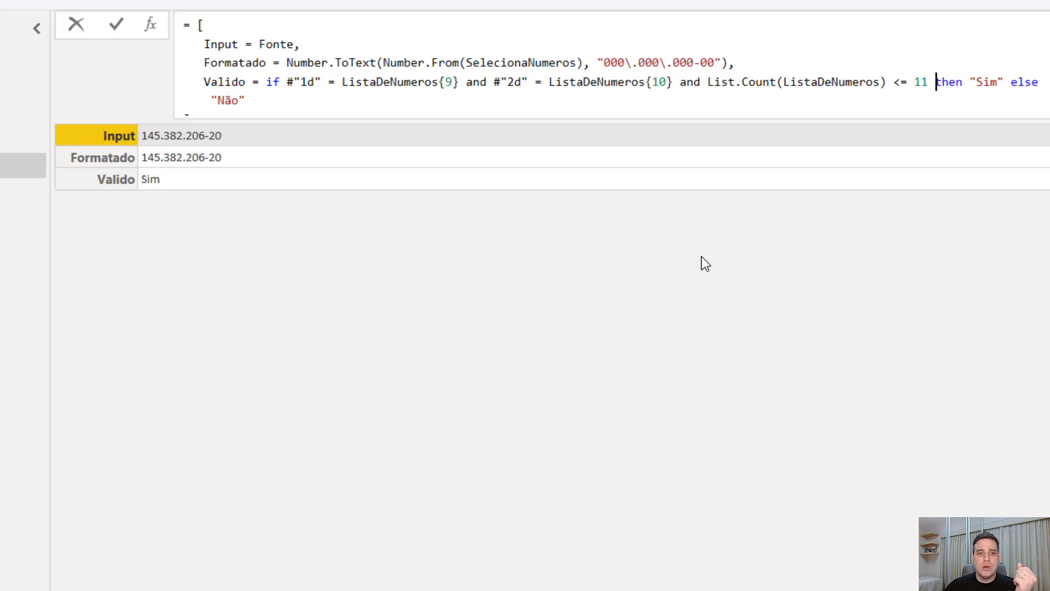
# Step: Apply the record formula with the extended Valido condition and review the List.Count(ListaDeNumeros) <= 11 check
pyautogui.press('Return')
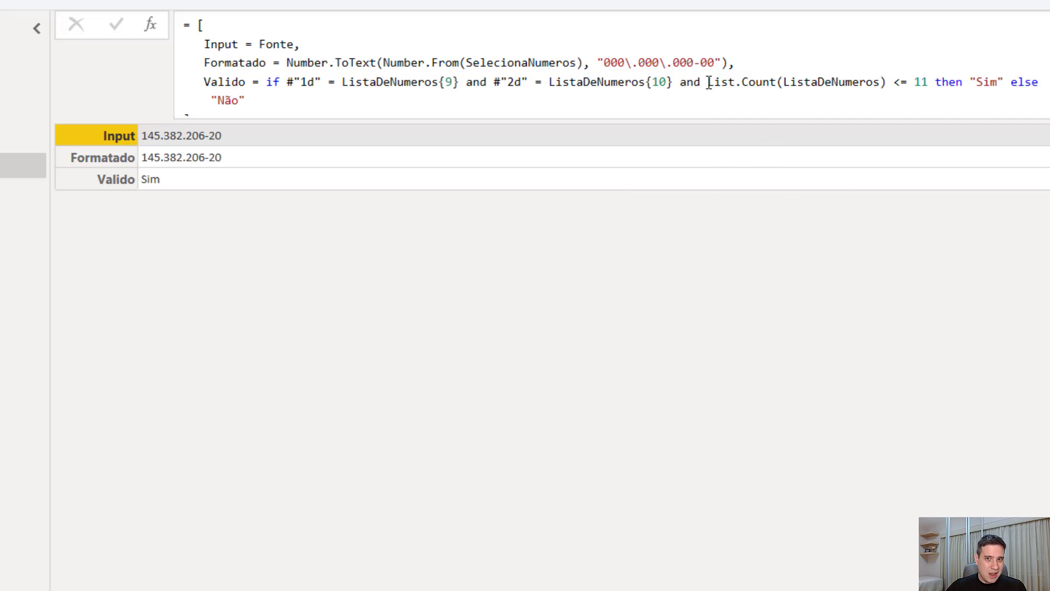
pyautogui.moveTo(708, 82); pyautogui.dragTo(929, 82)
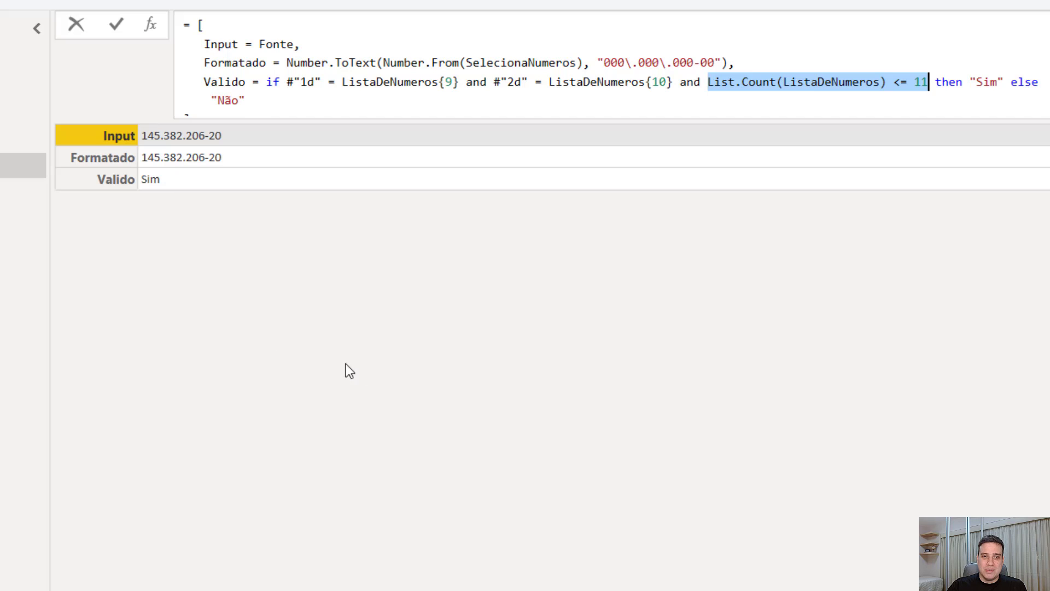
pyautogui.click(388, 367)
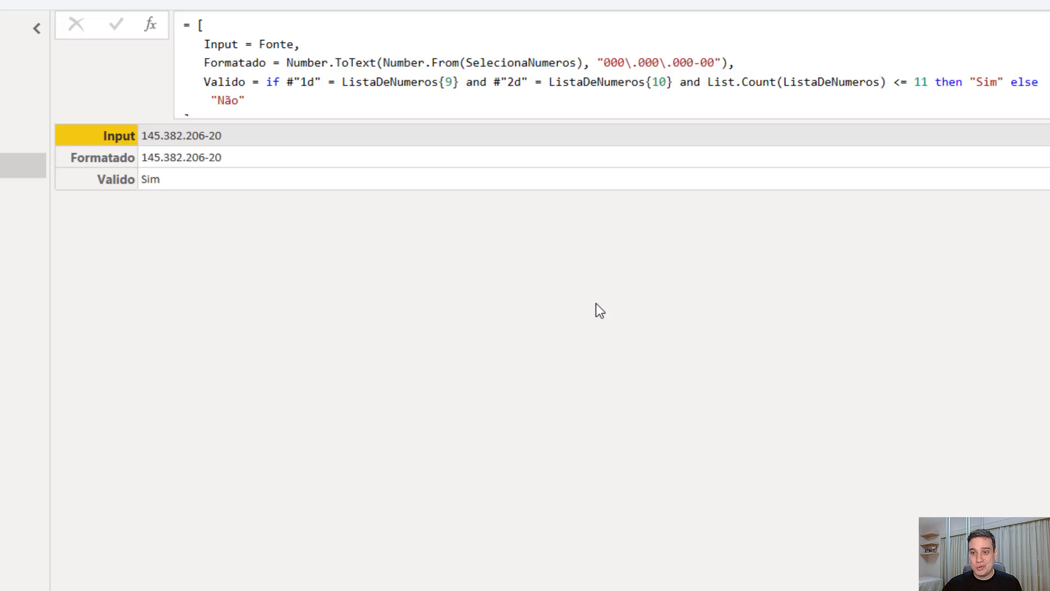
# Step: In the SelecionaNumeros step, insert Text.padStart( in front of the Text.Select expression
pyautogui.click(878, 166)
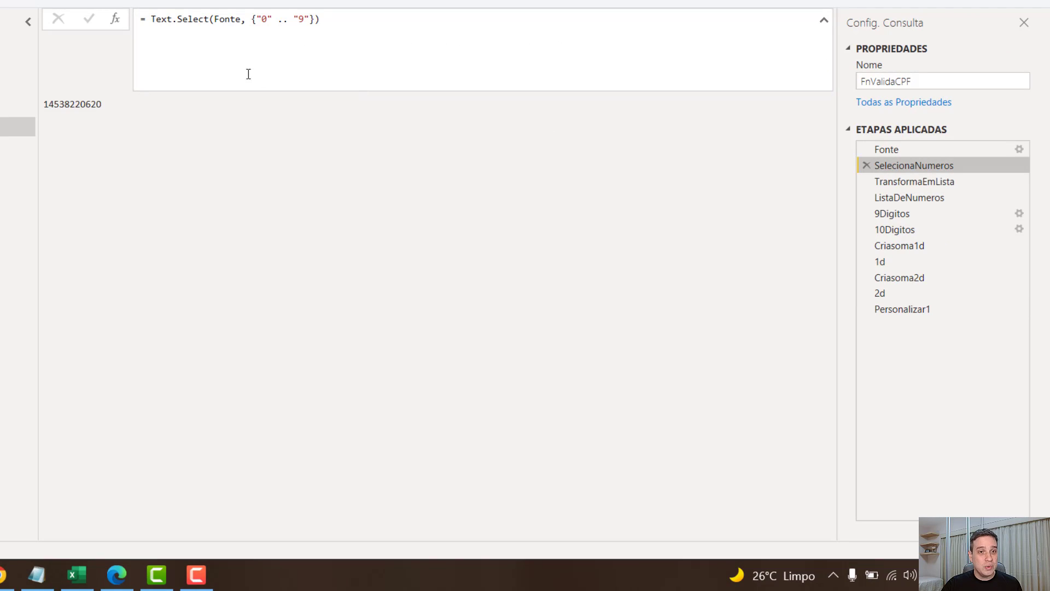
pyautogui.click(154, 22)
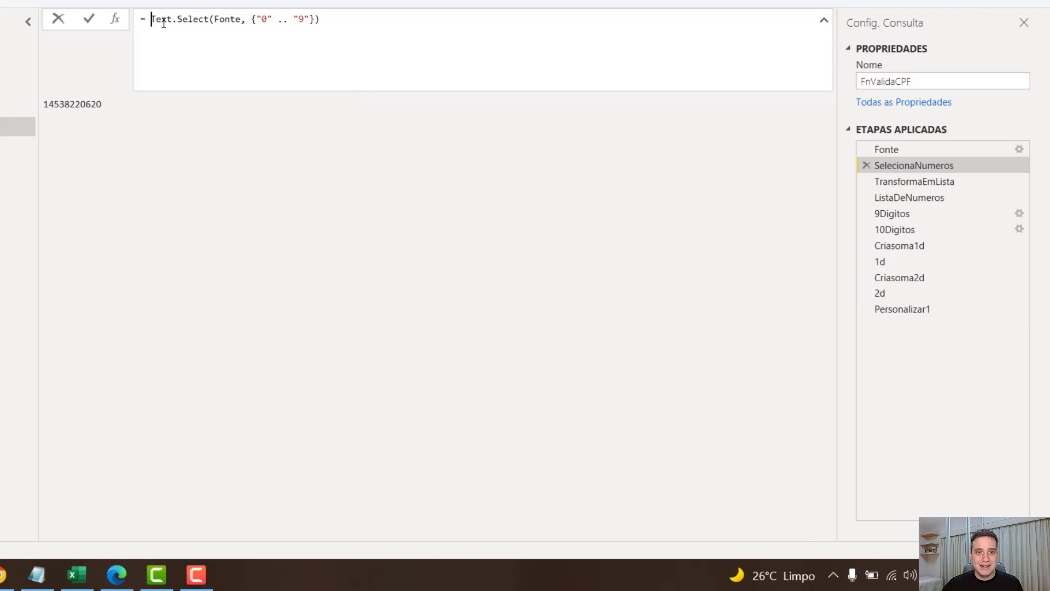
pyautogui.moveTo(243, 23)
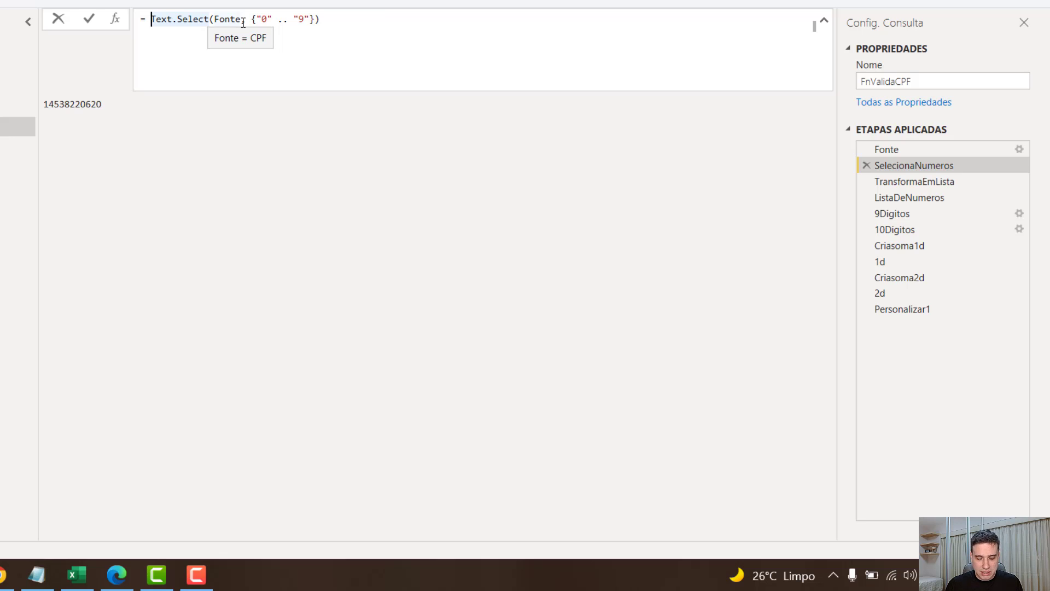
pyautogui.write('Text.pa')
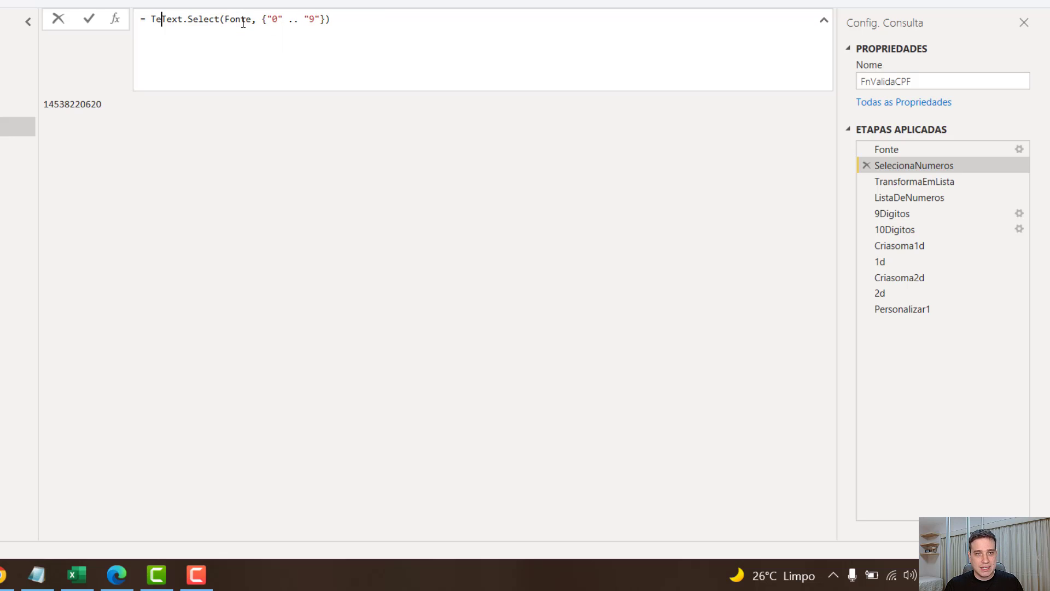
pyautogui.write('dStart')
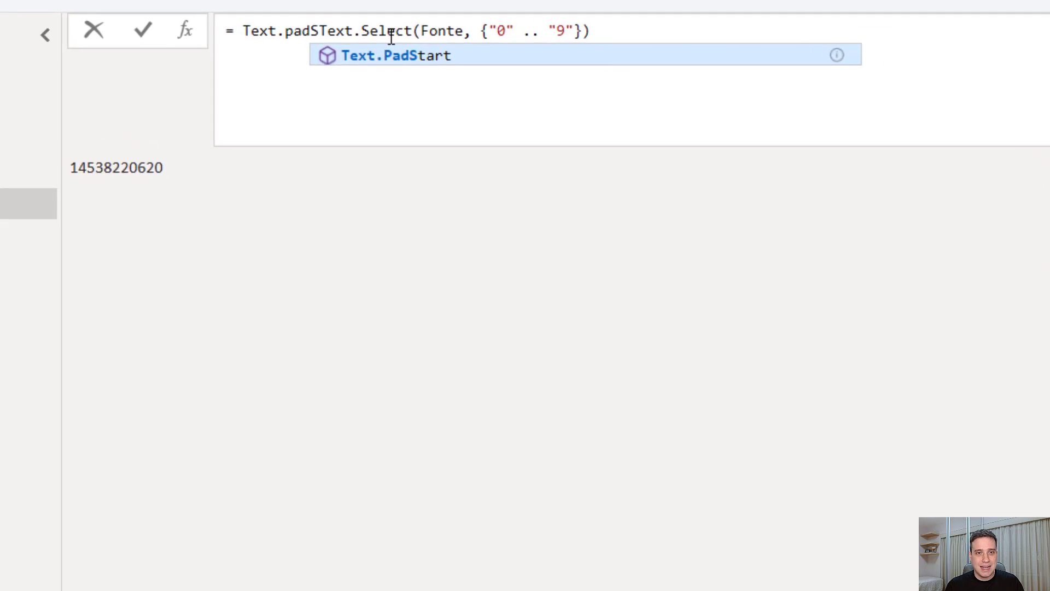
pyautogui.write('(')
# Step: Complete the padding call after Text.Select with the arguments "0",11 and a closing parenthesis, and apply the formula
pyautogui.hotkey('ctrl', 'Right')
pyautogui.hotkey('ctrl', 'Right')
pyautogui.hotkey('ctrl', 'Right')
pyautogui.hotkey('ctrl', 'Right')
pyautogui.hotkey('ctrl', 'Right')
pyautogui.hotkey('ctrl', 'Right')
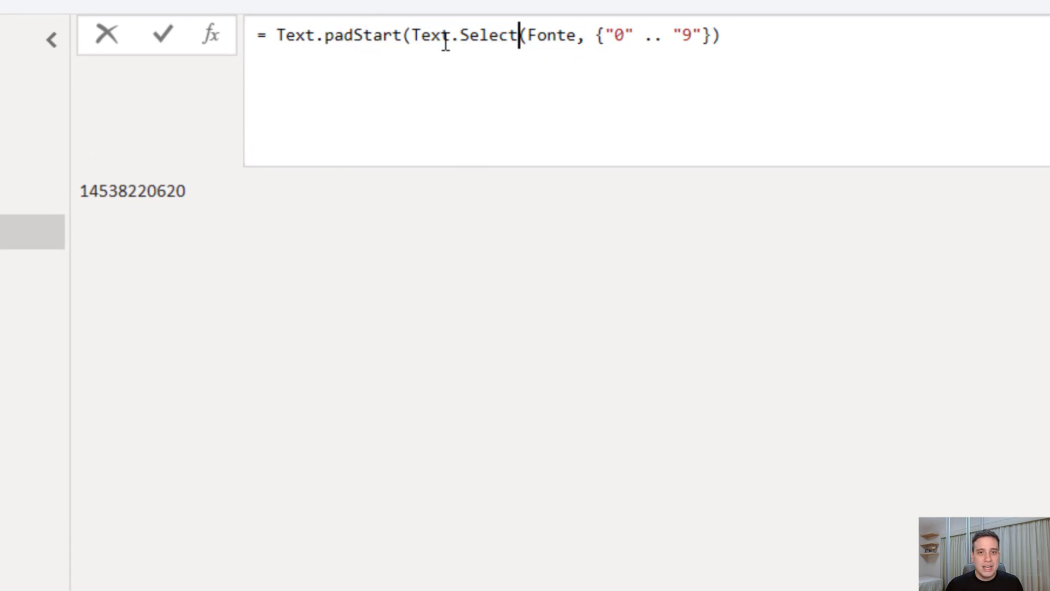
pyautogui.hotkey('ctrl', 'Right')
pyautogui.hotkey('ctrl', 'Right')
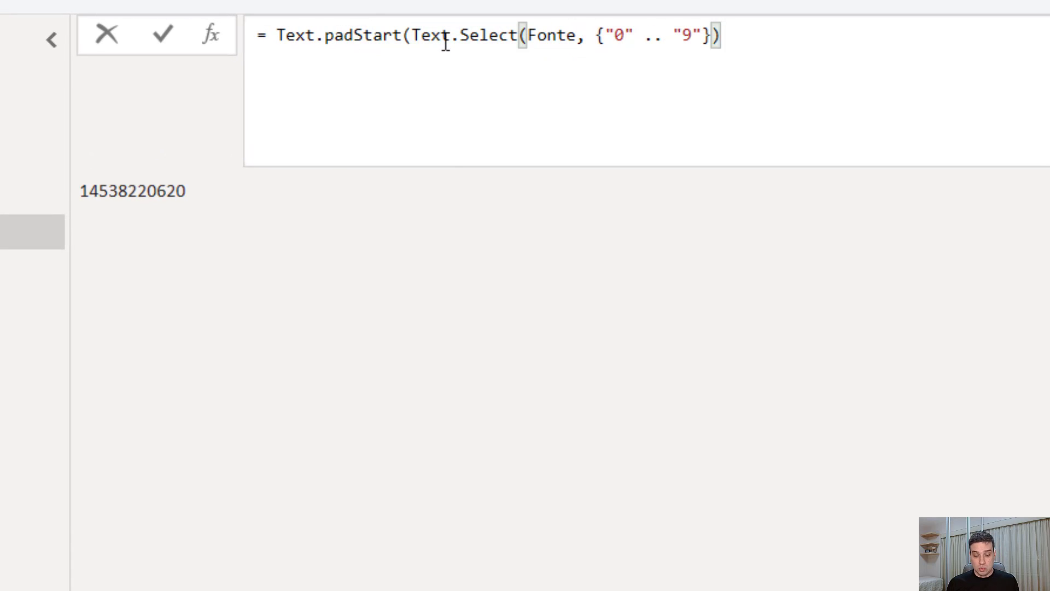
pyautogui.write(',')
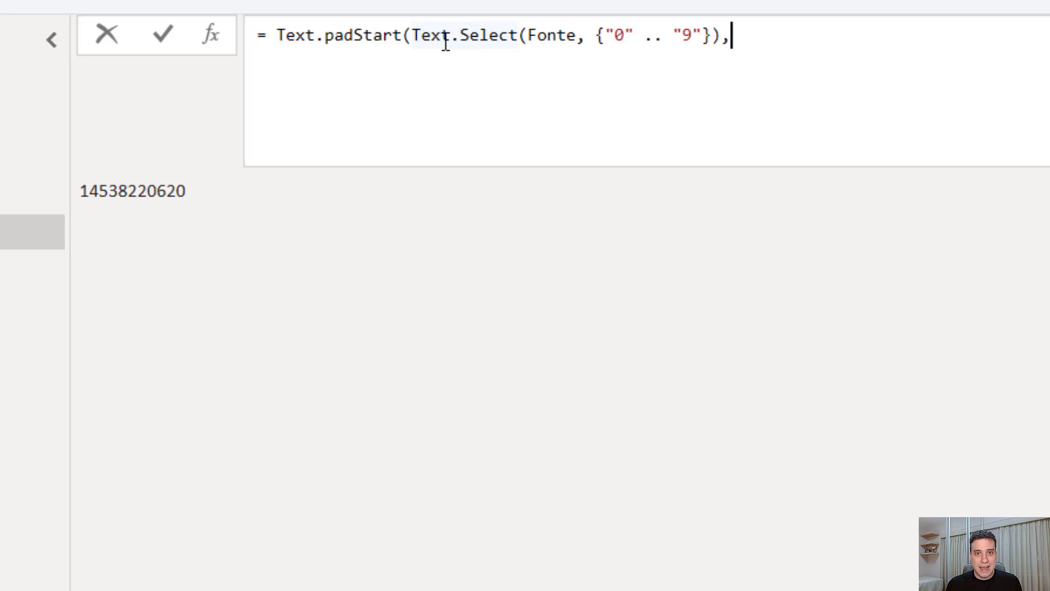
pyautogui.write('"0",')
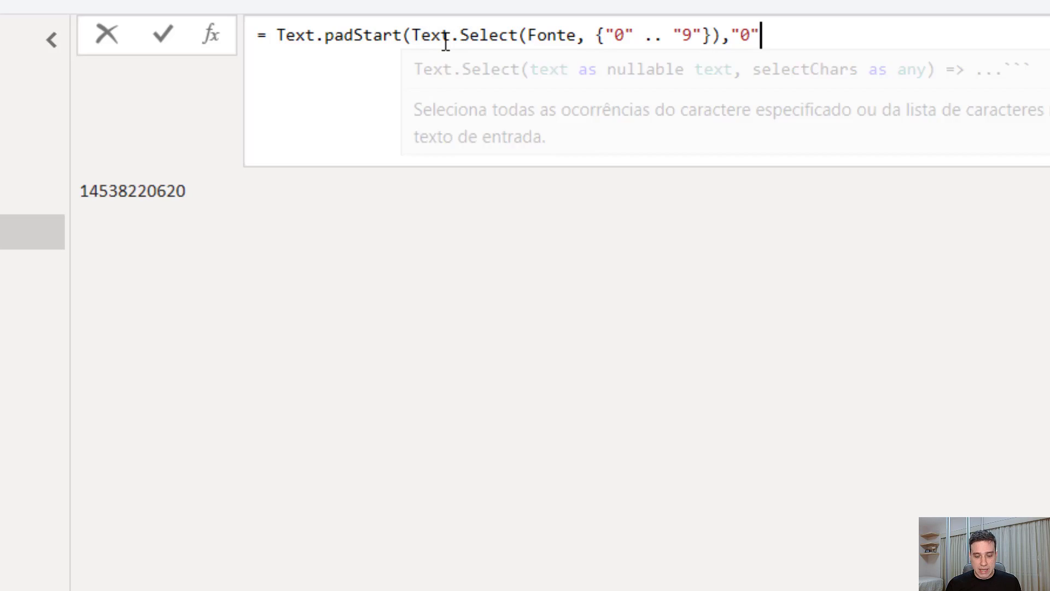
pyautogui.write('11)')
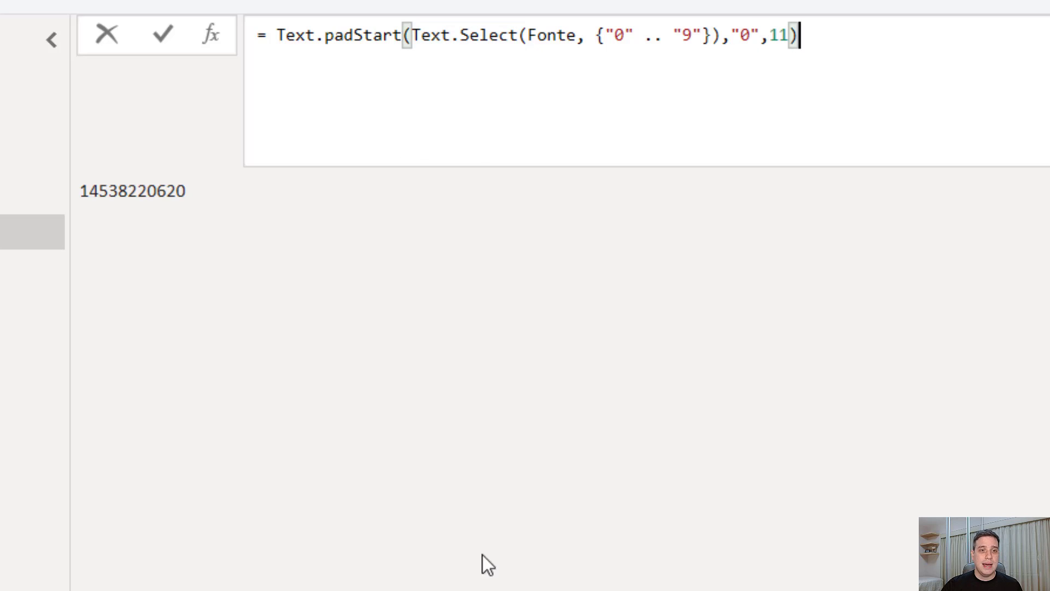
pyautogui.press('Return')
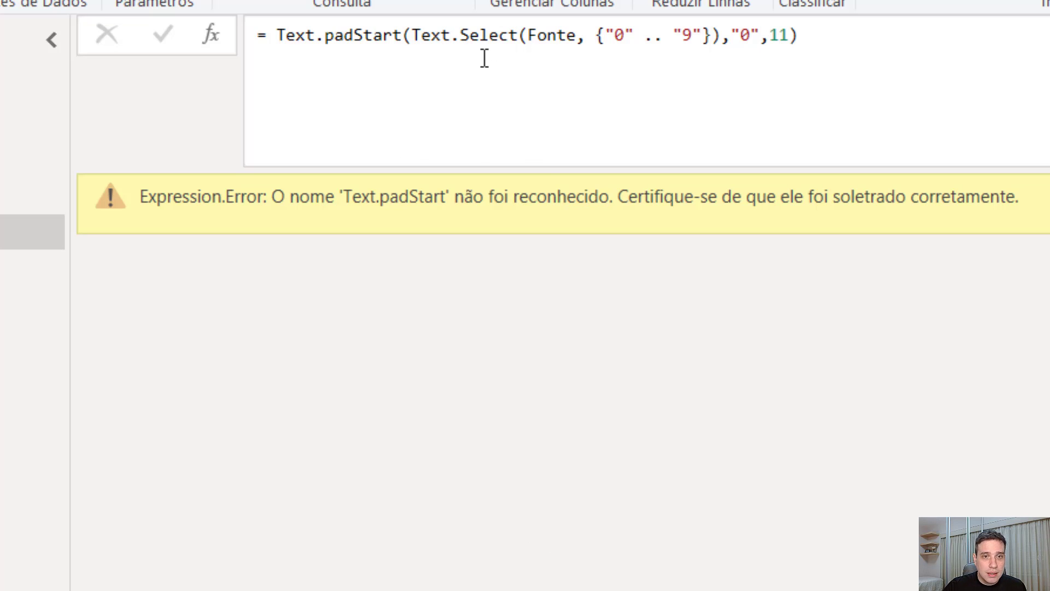
# Step: Correct the function name to Text.PadStart in the SelecionaNumeros formula and apply it
pyautogui.click(335, 36)
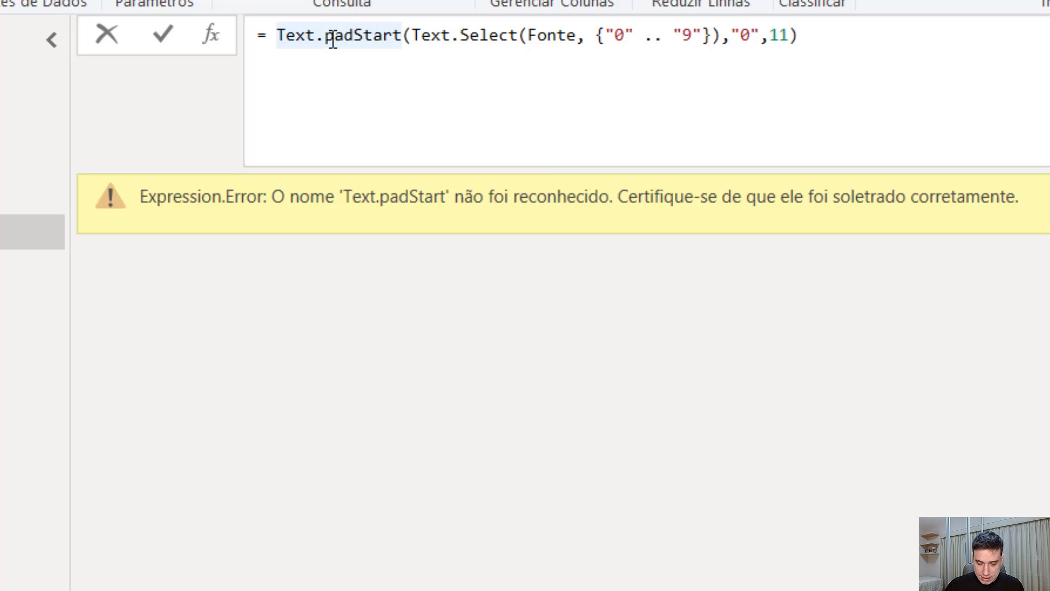
pyautogui.press('BackSpace')
pyautogui.write('P')
pyautogui.press('Return')
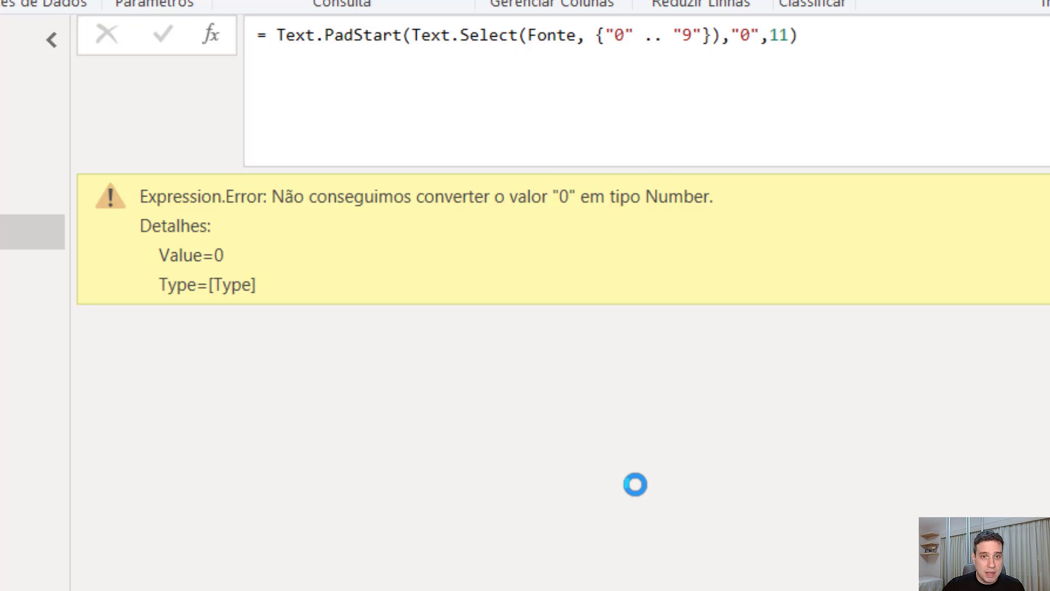
# Step: Reorder the last two Text.PadStart arguments to 11, "0" and apply the formula
pyautogui.click(744, 38)
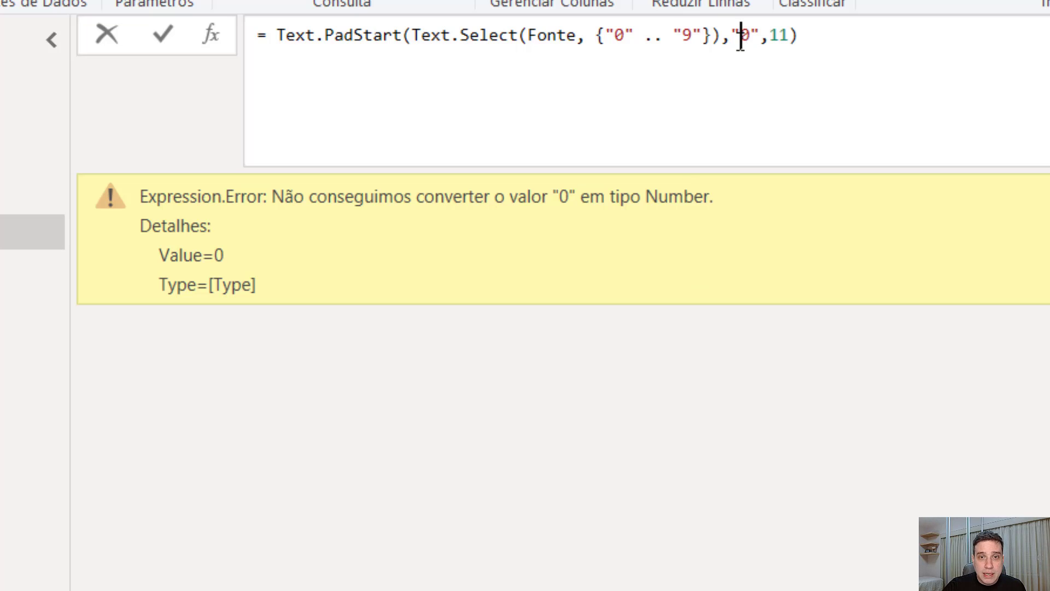
pyautogui.press('Delete')
pyautogui.press('Delete')
pyautogui.press('Delete')
pyautogui.press('Delete')
pyautogui.press('Right')
pyautogui.press('Right')
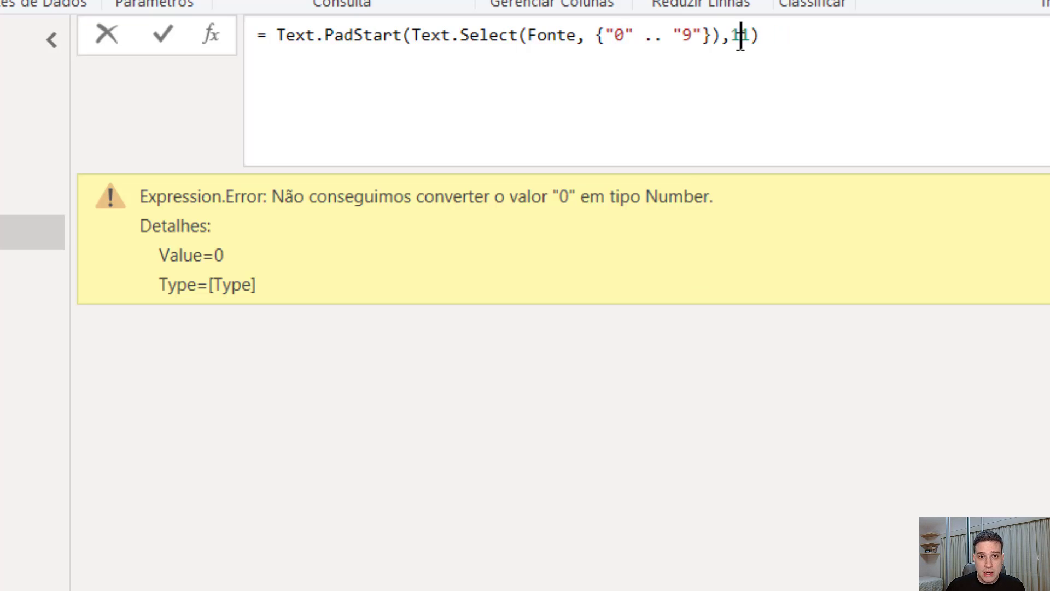
pyautogui.write(', "0')
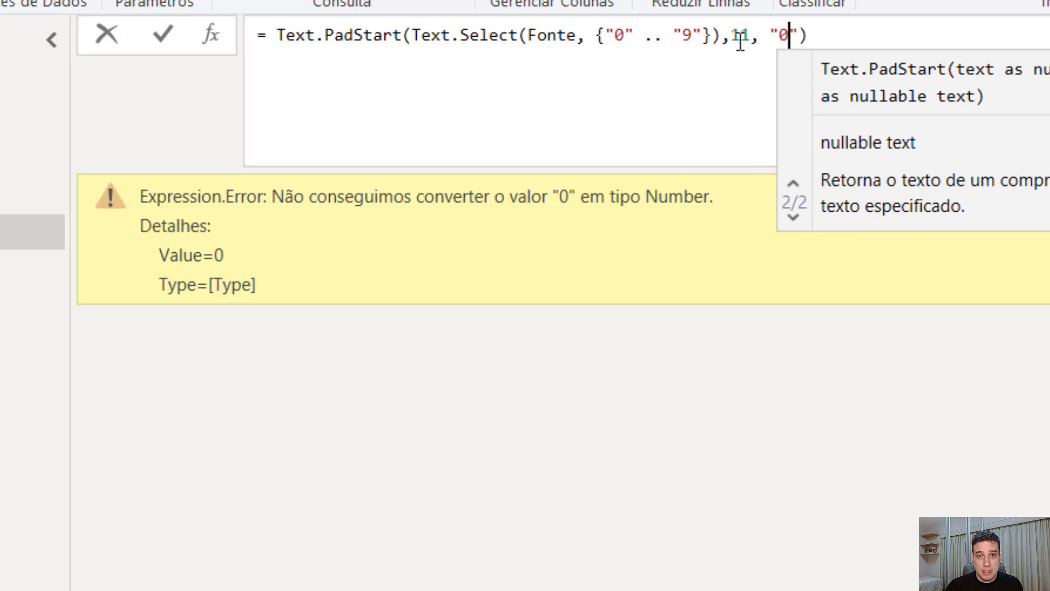
pyautogui.press('Return')
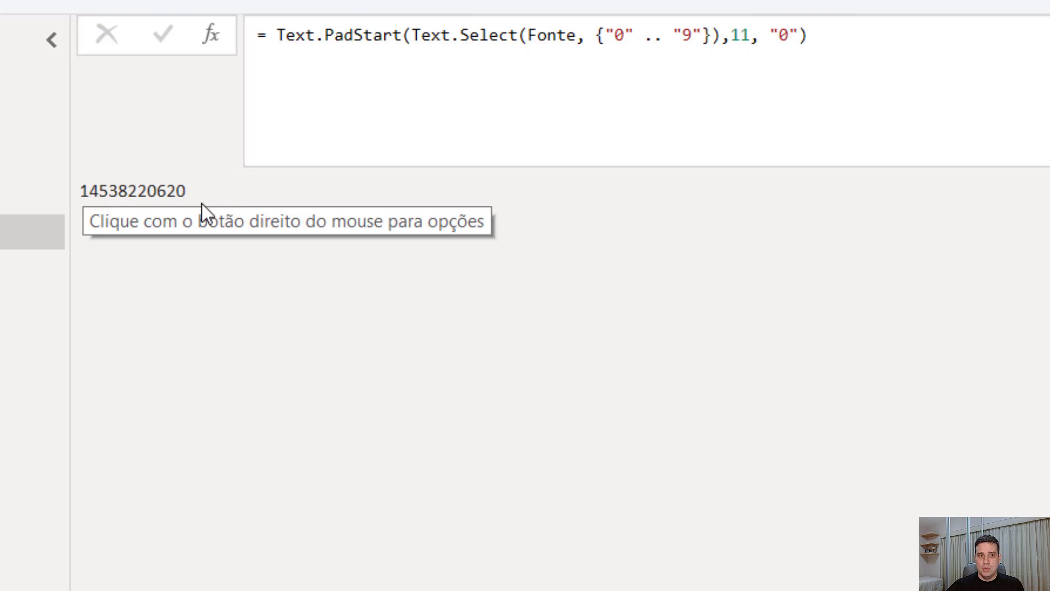
# Step: Change the first digit of the CPF parameter's current value to 0 and return to the CPF validation query
pyautogui.click(33, 90)
pyautogui.click(110, 90)
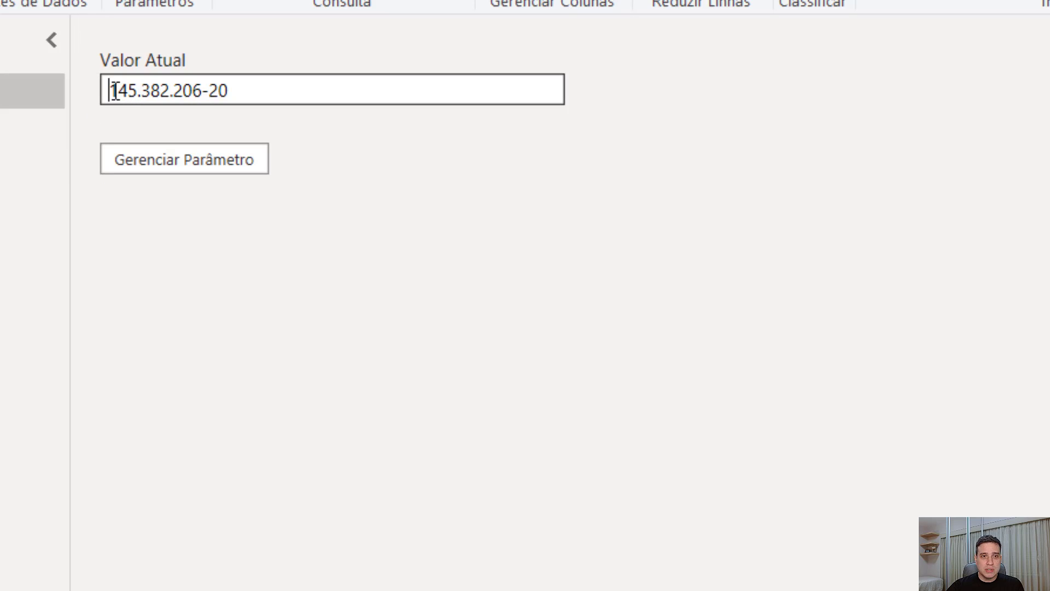
pyautogui.press('Delete')
pyautogui.write('0')
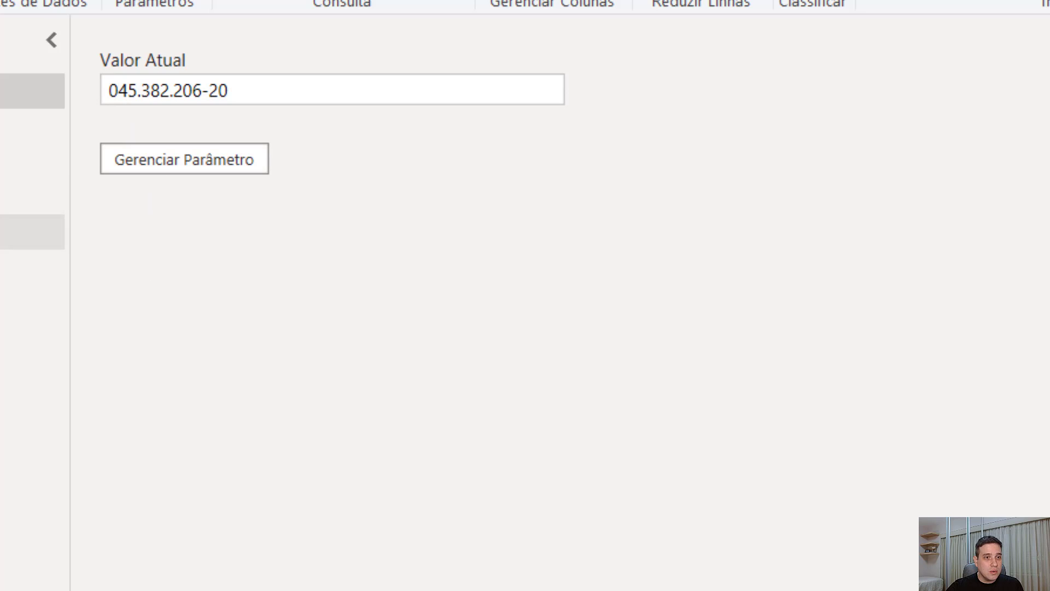
pyautogui.click(33, 232)
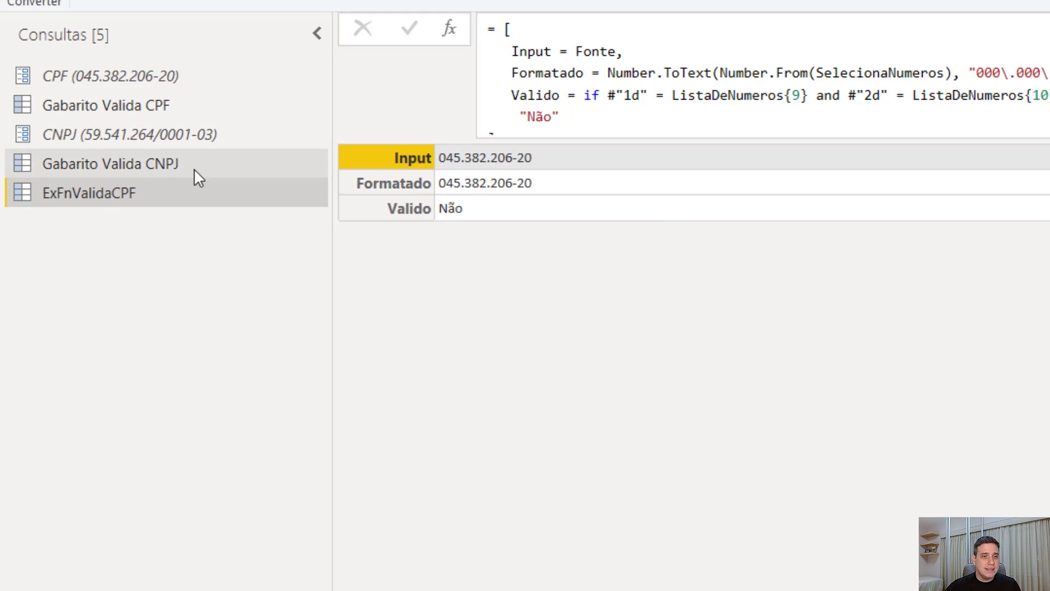
# Step: Create a function named FnValidaCPF from the ExFnValidaCPF query
pyautogui.rightClick(154, 192)
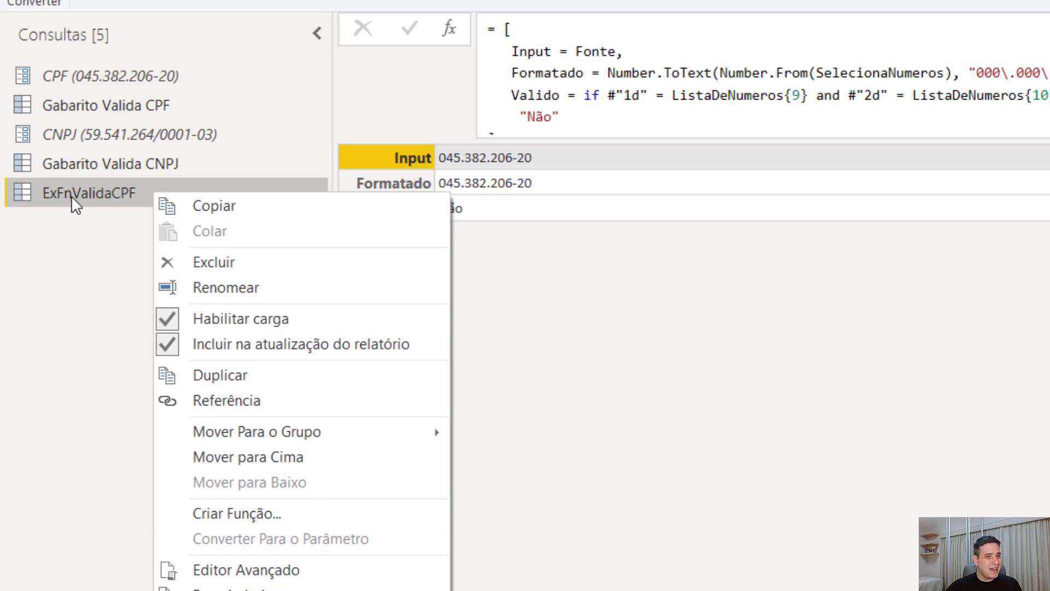
pyautogui.click(316, 514)
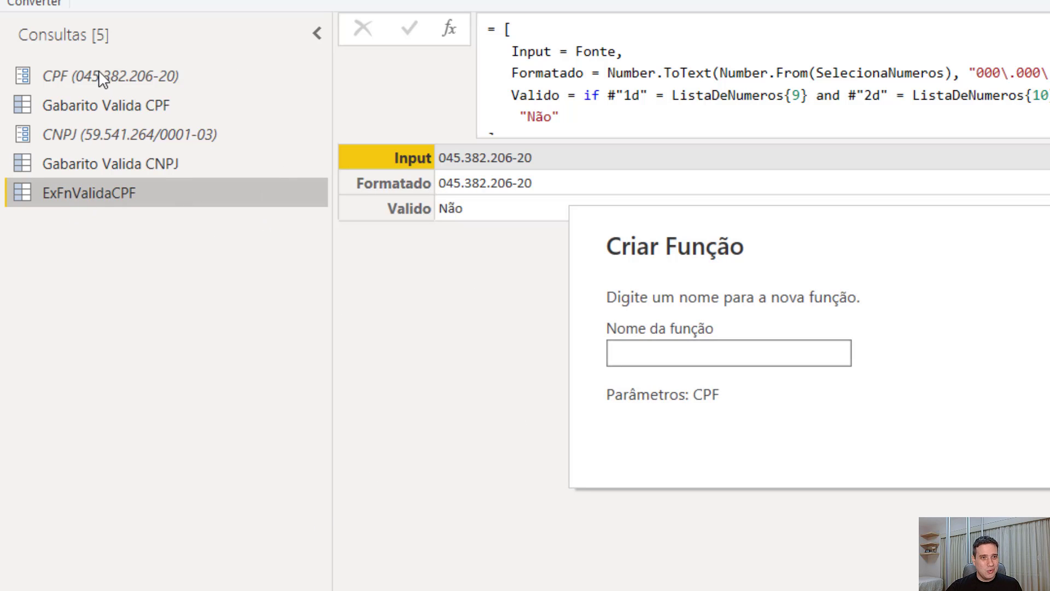
pyautogui.write('FnValidaCPF')
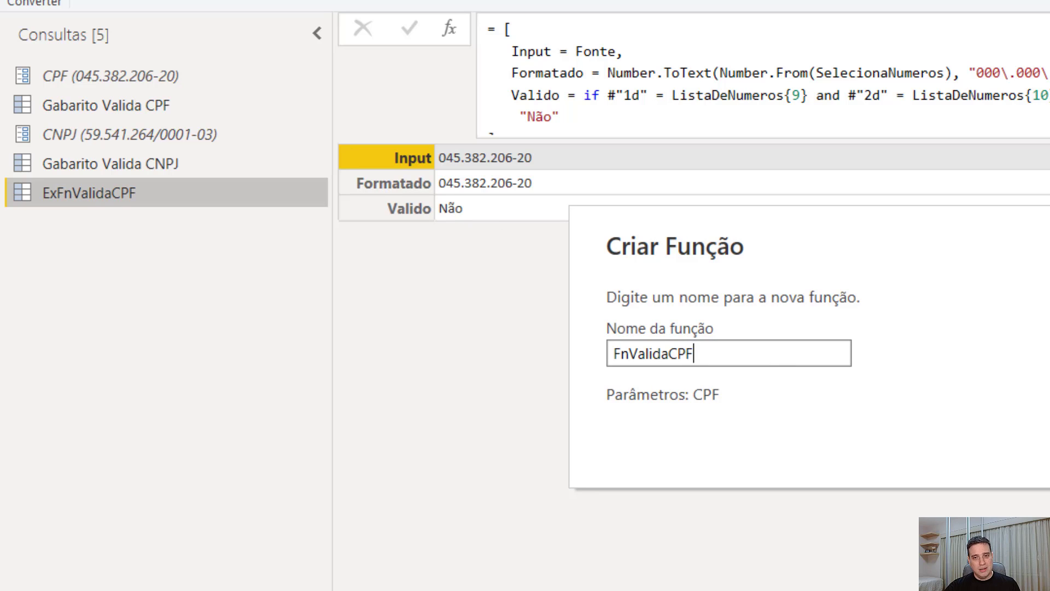
pyautogui.press('Return')
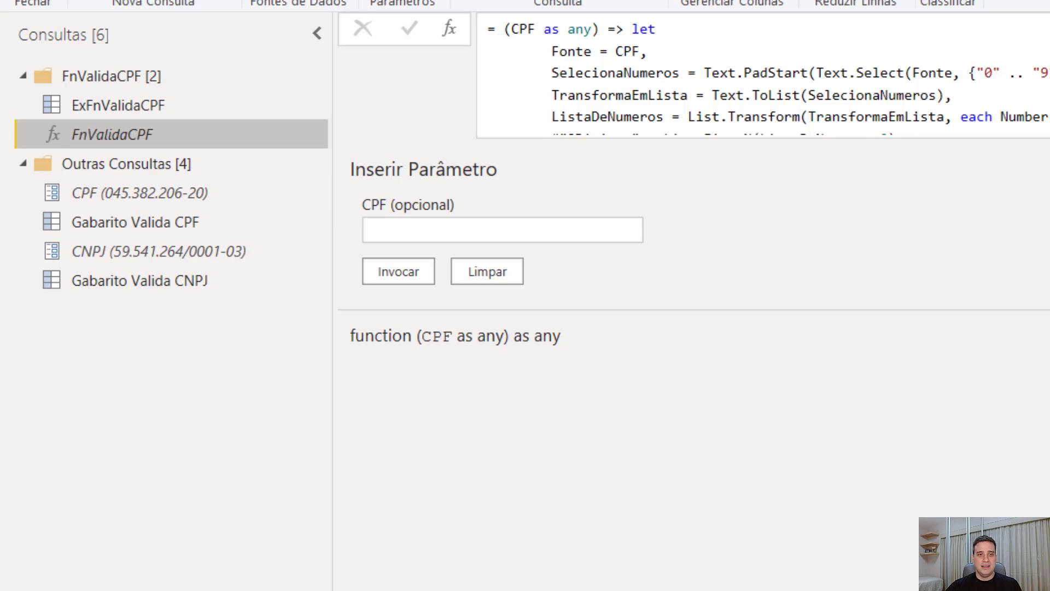
# Step: Invoke FnValidaCPF with an 11-digit test CPF number without punctuation and inspect the Formatado result
pyautogui.click(565, 229)
pyautogui.write('12')
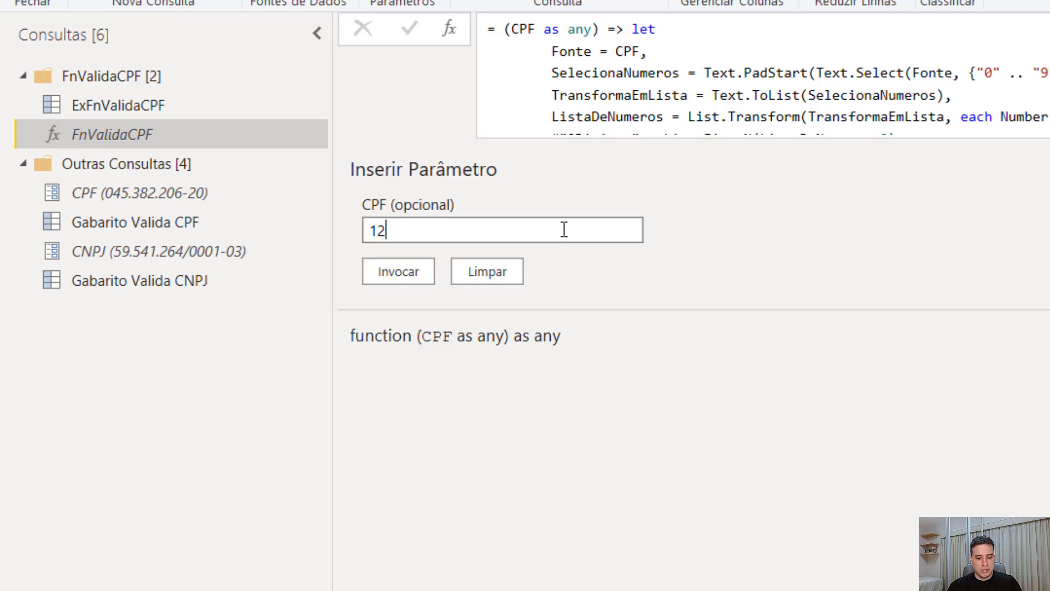
pyautogui.write('3456789')
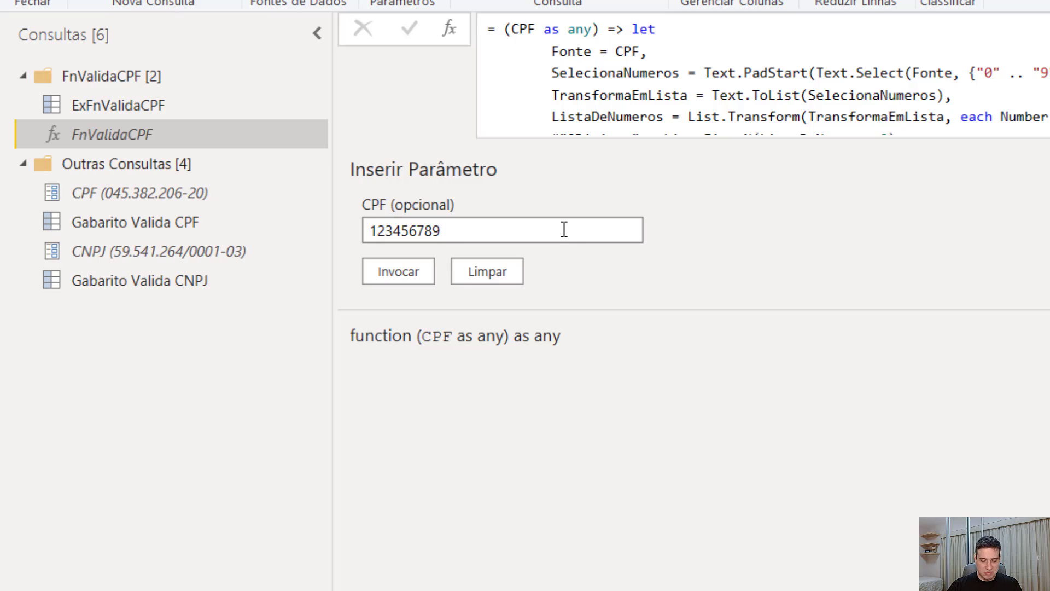
pyautogui.write('99')
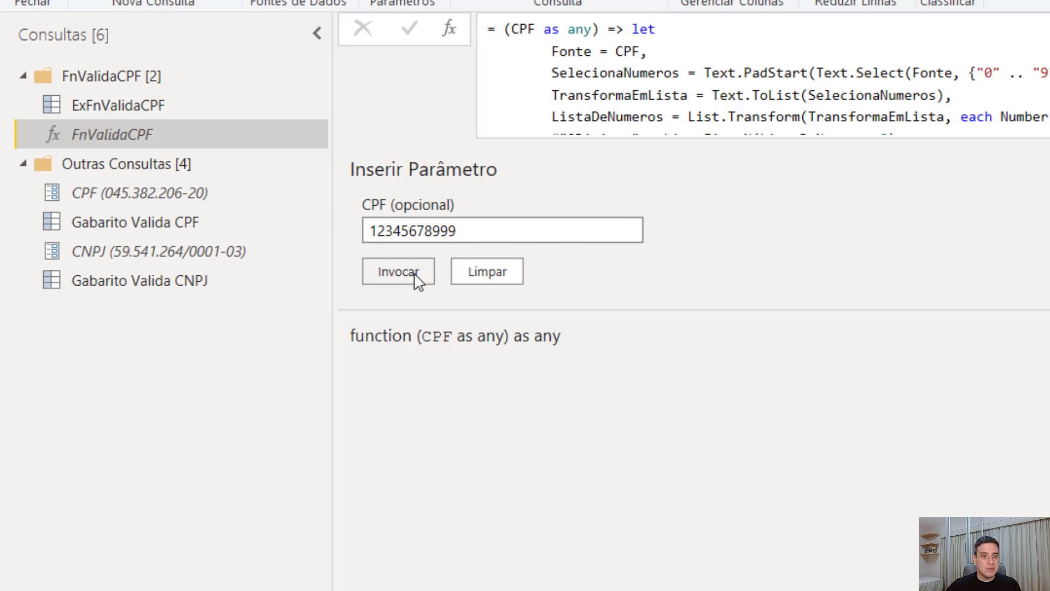
pyautogui.click(399, 272)
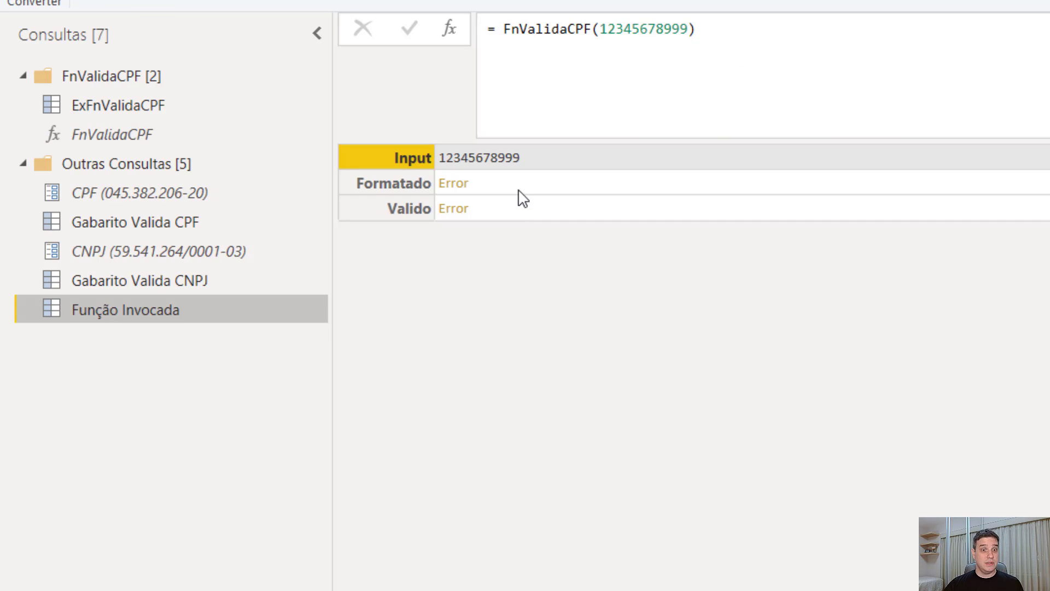
pyautogui.click(505, 183)
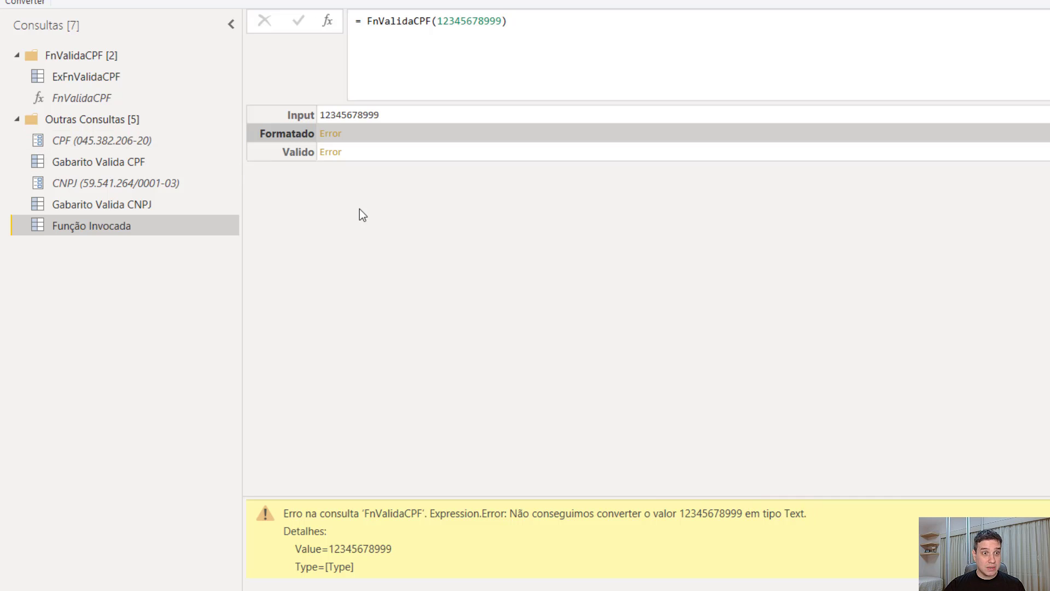
# Step: In the Fonte step of ExFnValidaCPF, wrap the parameter as Text.From(CPF) and apply the formula
pyautogui.click(94, 79)
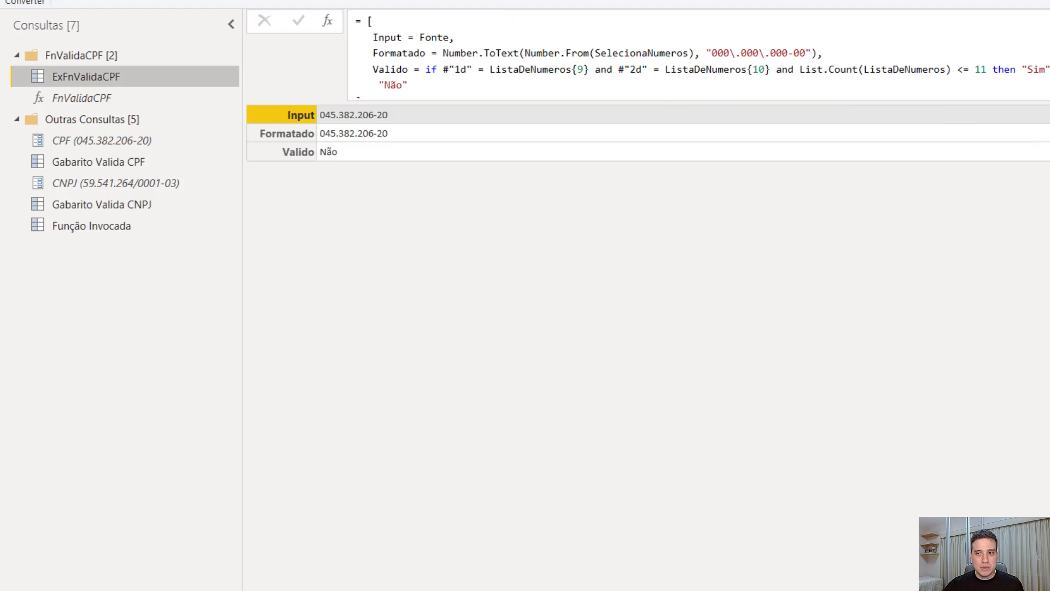
pyautogui.click(1049, 170)
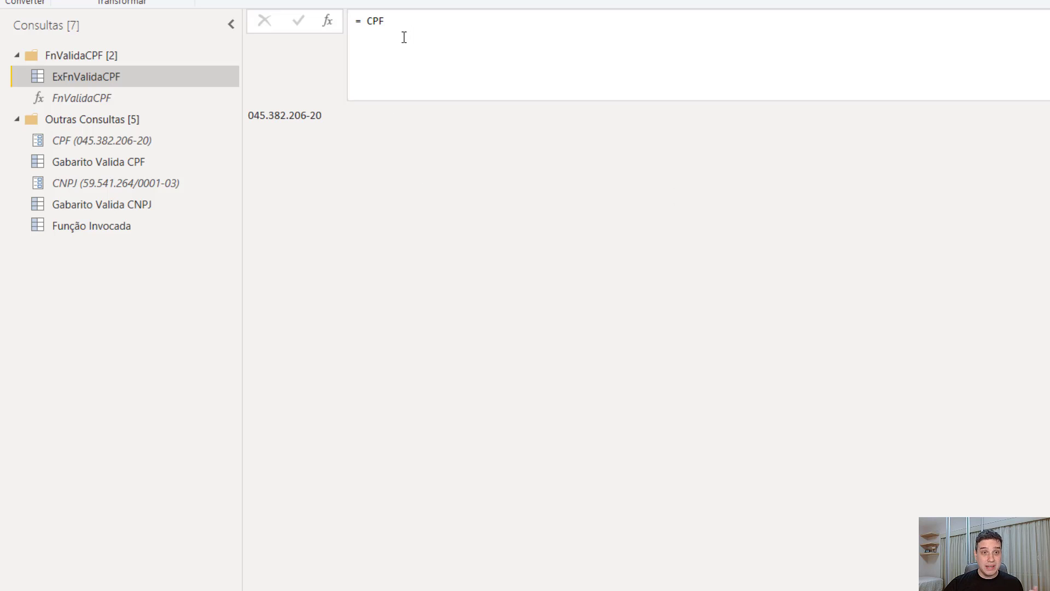
pyautogui.click(369, 22)
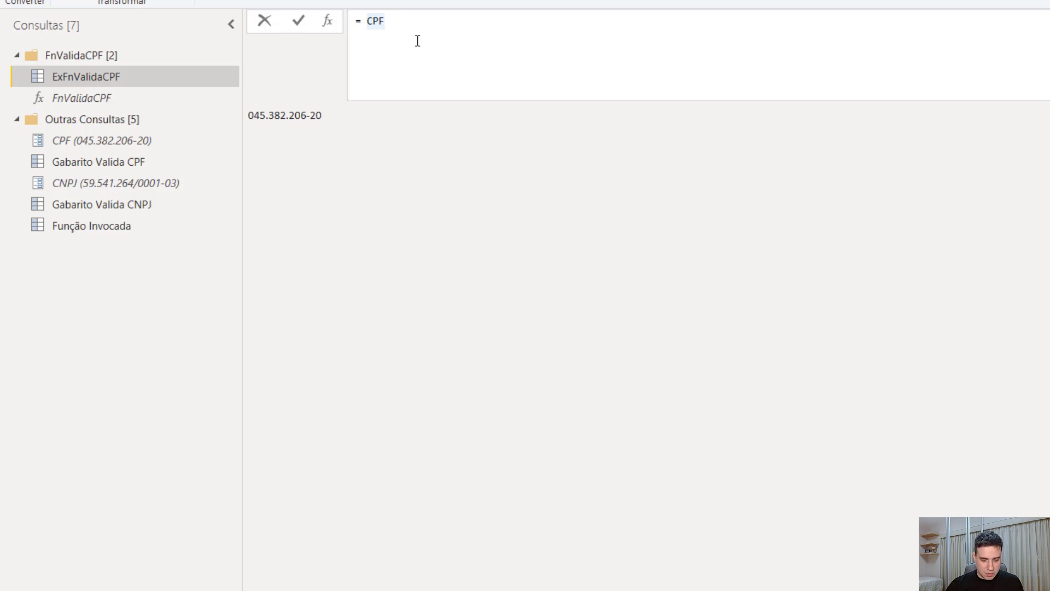
pyautogui.write('Text.From')
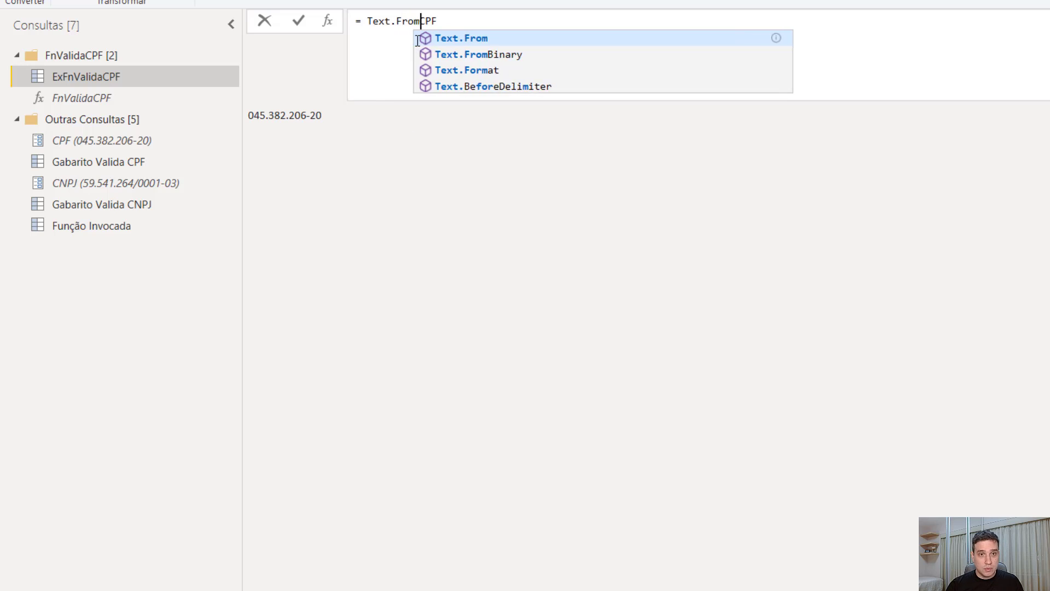
pyautogui.write('(')
pyautogui.press('End')
pyautogui.write(')')
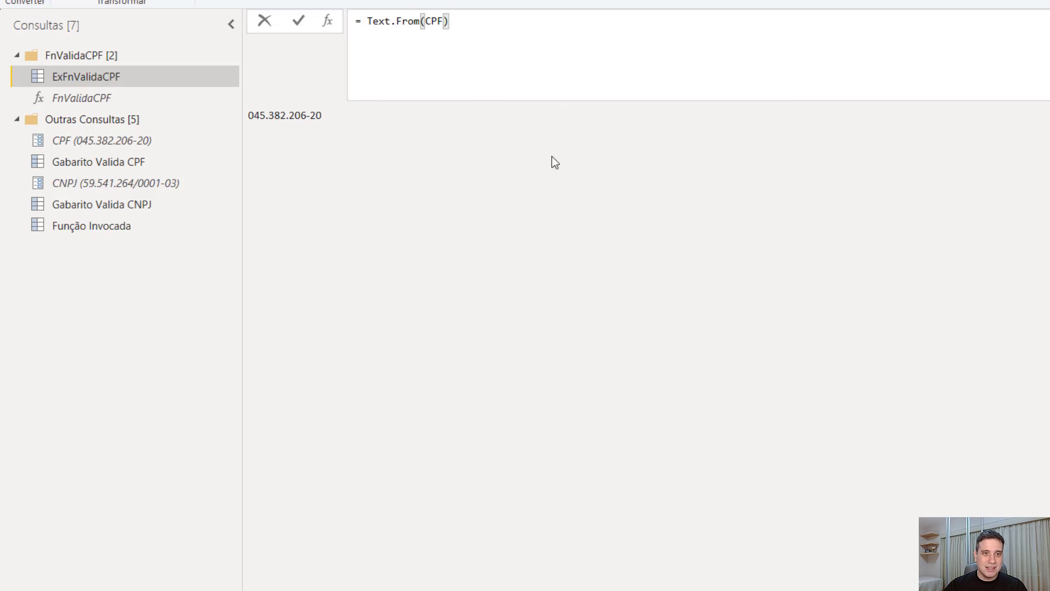
pyautogui.click(557, 197)
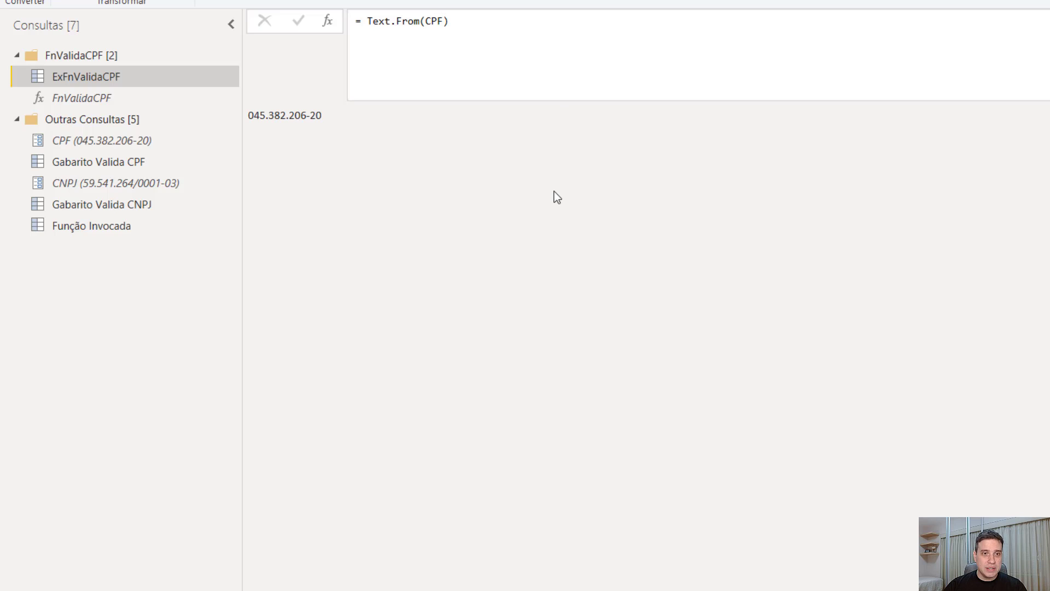
# Step: Check the Função Invocada result again and select the CPF argument in its FnValidaCPF formula
pyautogui.click(115, 231)
pyautogui.click(438, 21)
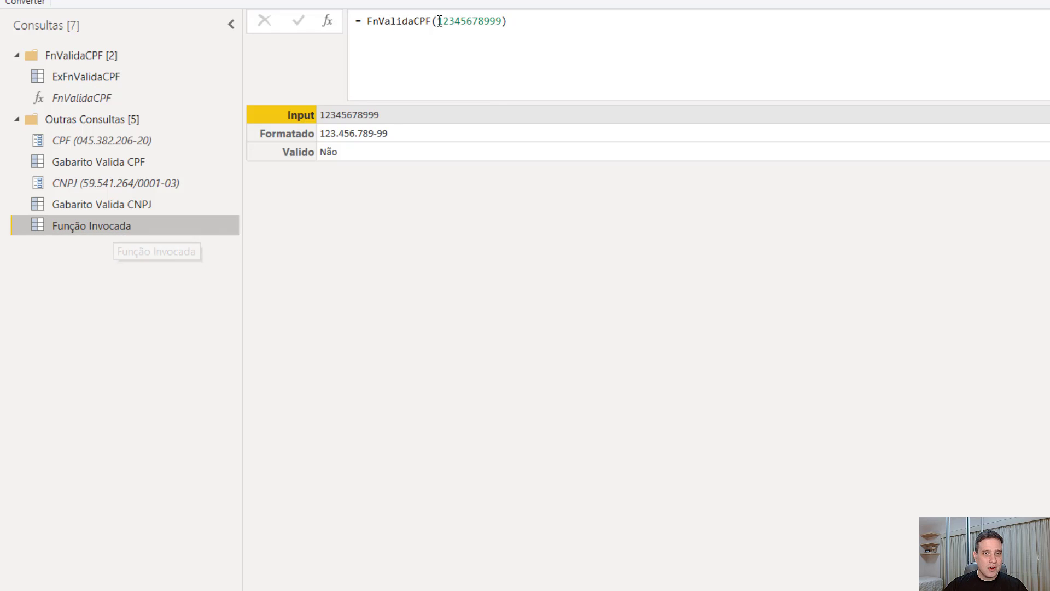
pyautogui.moveTo(452, 21); pyautogui.dragTo(502, 22)
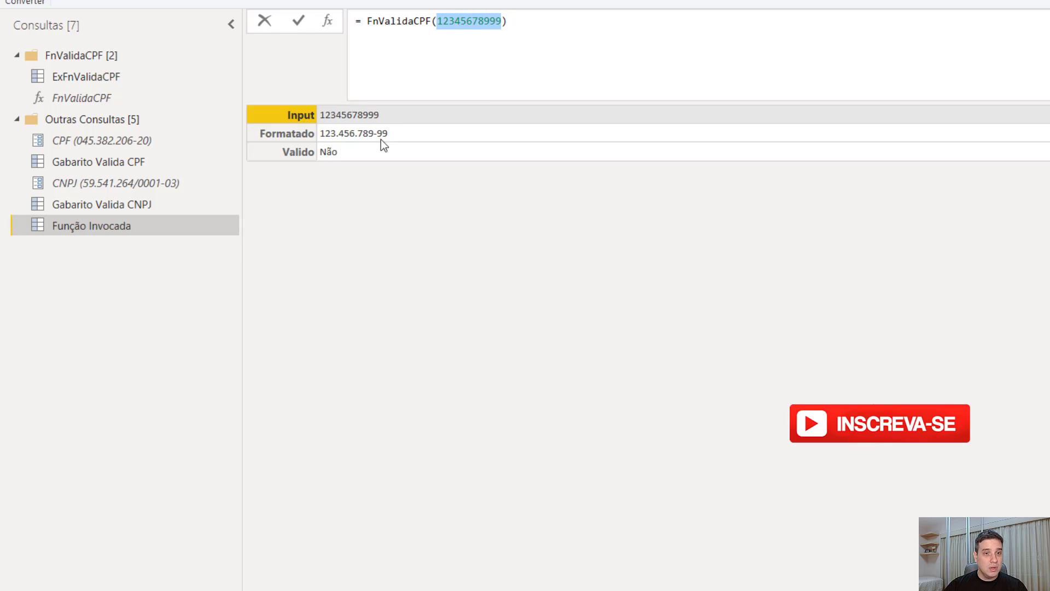